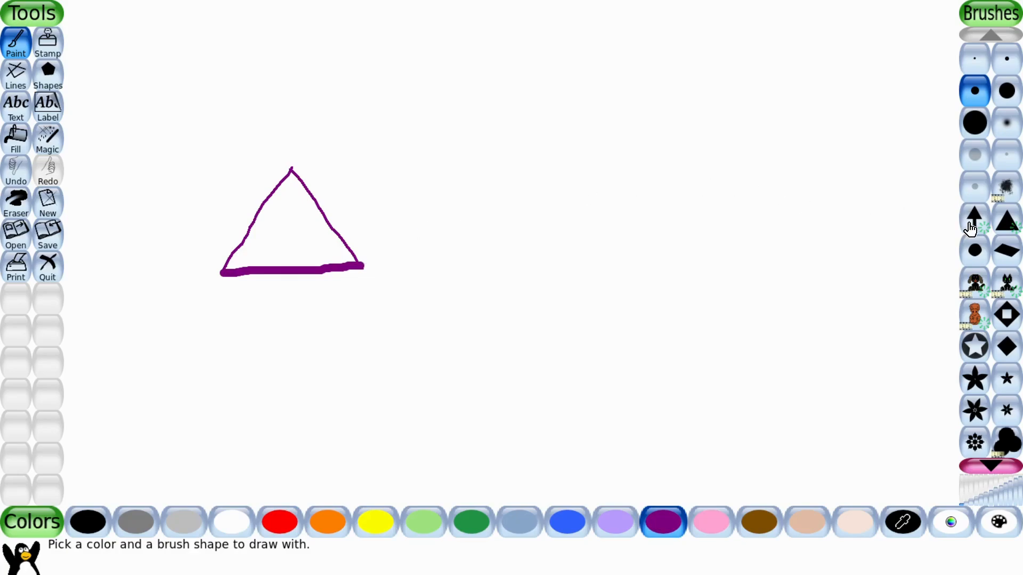
# Paint a vertical trail of purple arrows on the right side of the canvas with the arrow brush.
pyautogui.click(972, 229)
pyautogui.click(836, 369)
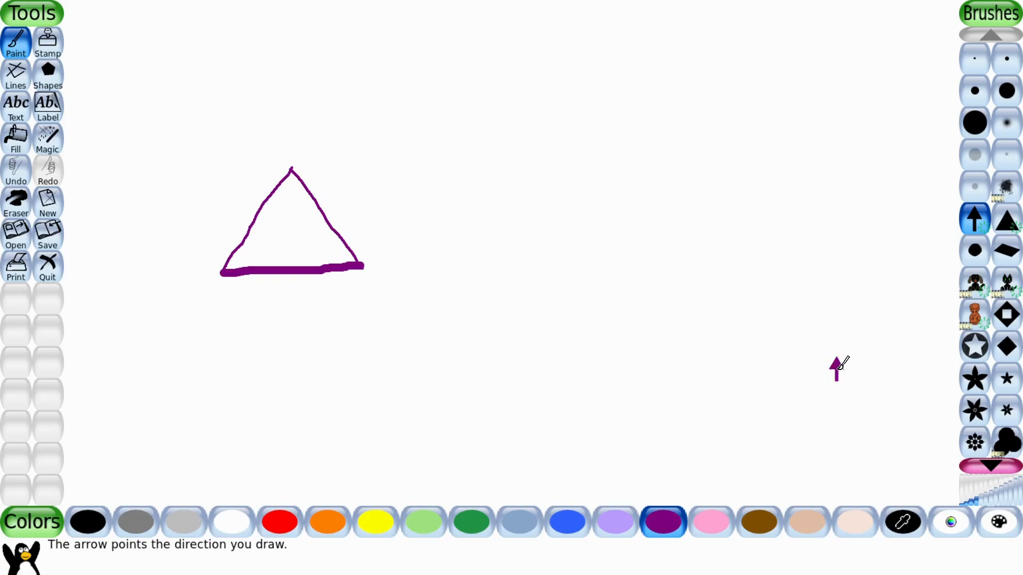
pyautogui.moveTo(899, 362); pyautogui.dragTo(897, 260)
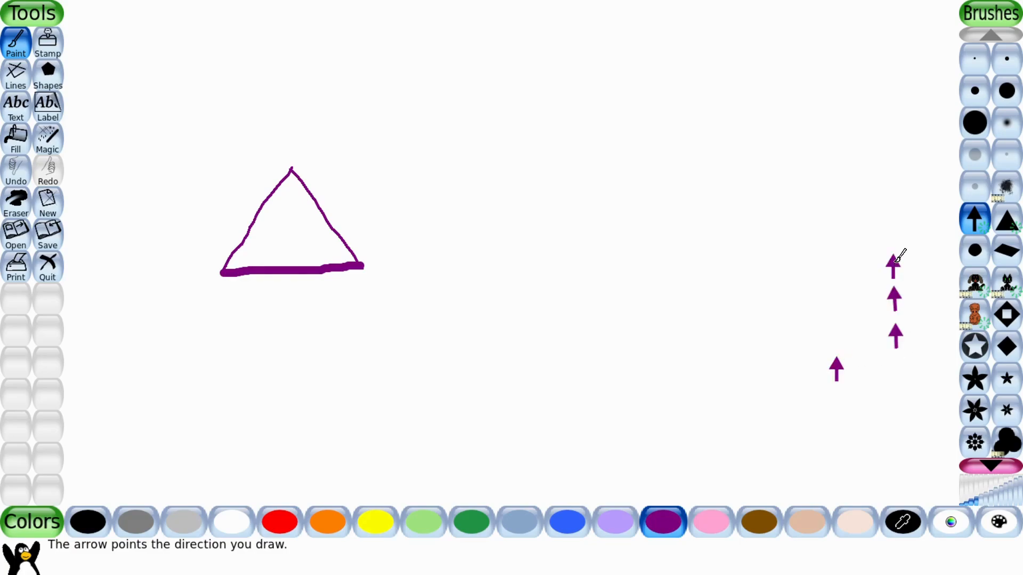
# Switch to the triangle brush in red and paint a horizontal row of red triangles along the bottom left.
pyautogui.click(1004, 228)
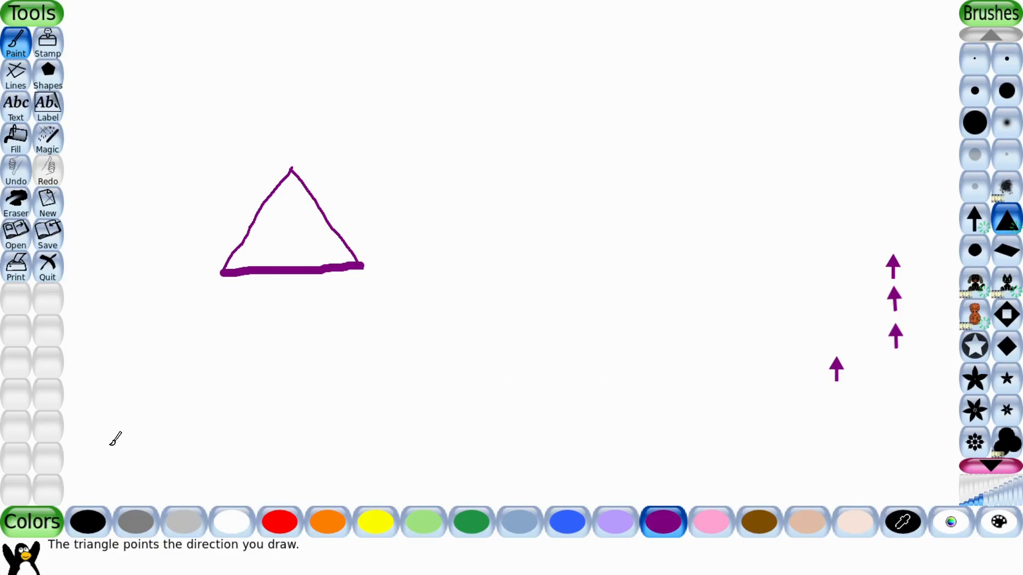
pyautogui.click(276, 522)
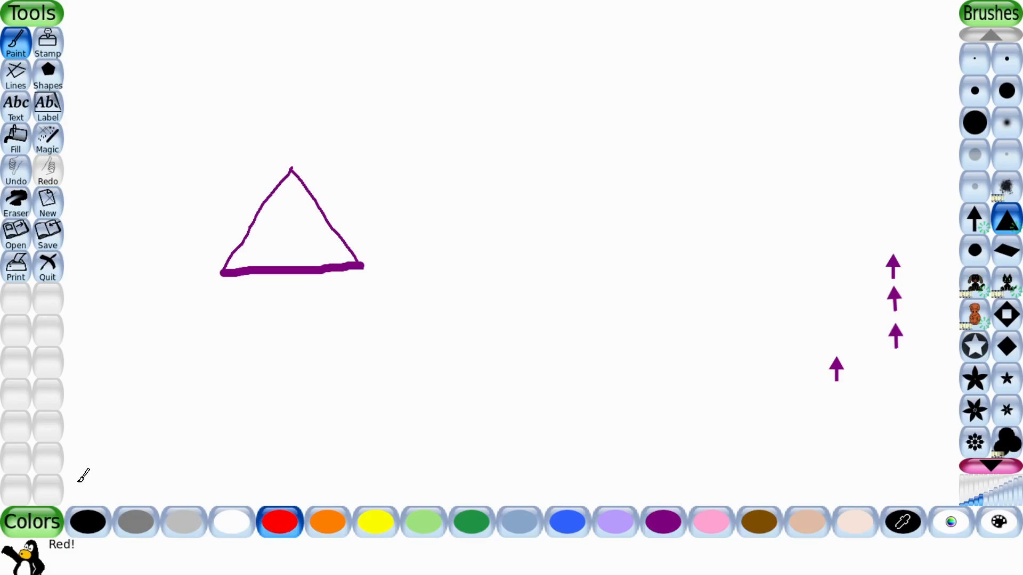
pyautogui.moveTo(77, 481); pyautogui.dragTo(301, 481)
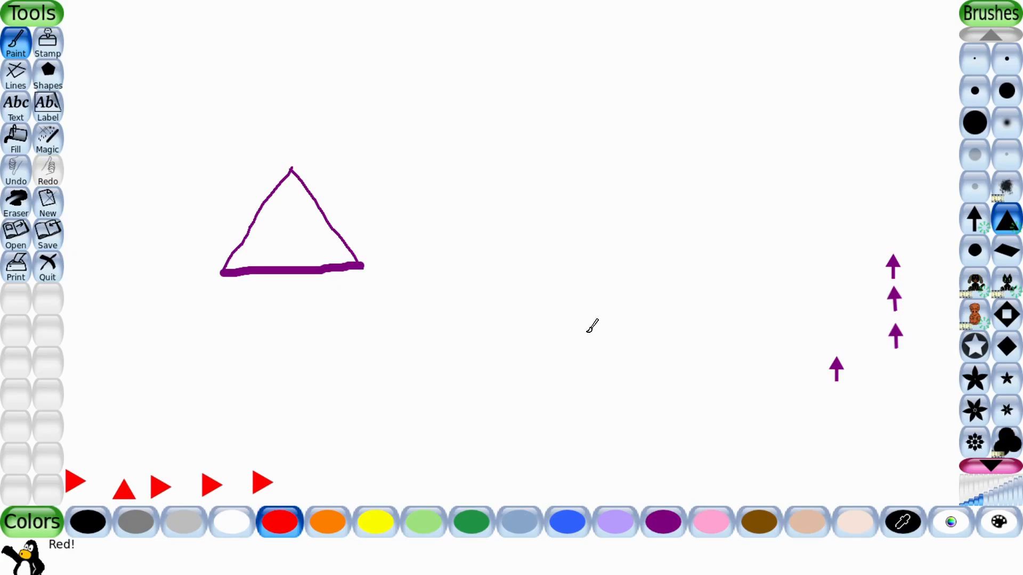
# Stamp three red diamonds near the bottom and paint a thick red diagonal stroke with the round brush.
pyautogui.click(997, 251)
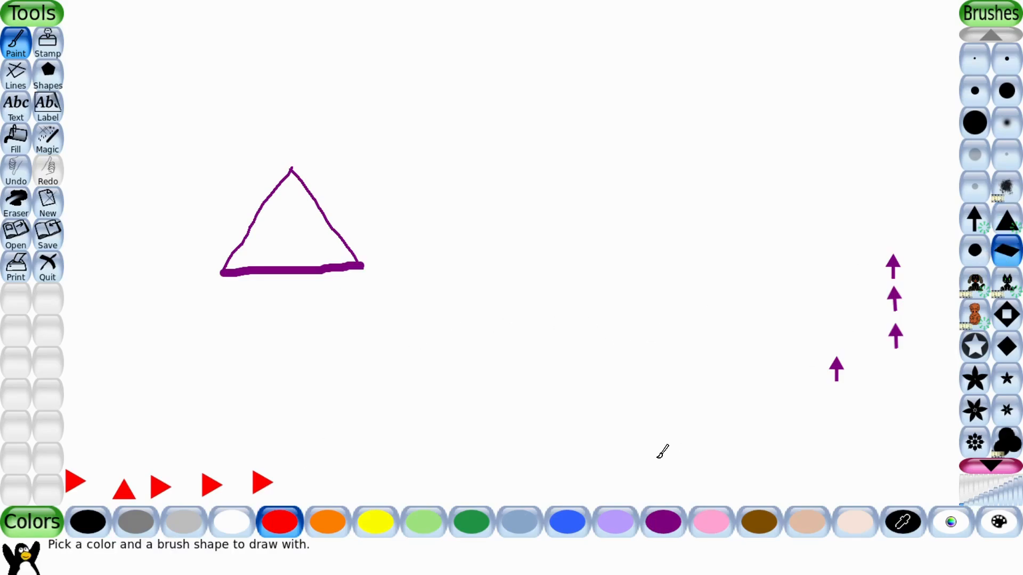
pyautogui.click(650, 430)
pyautogui.click(696, 446)
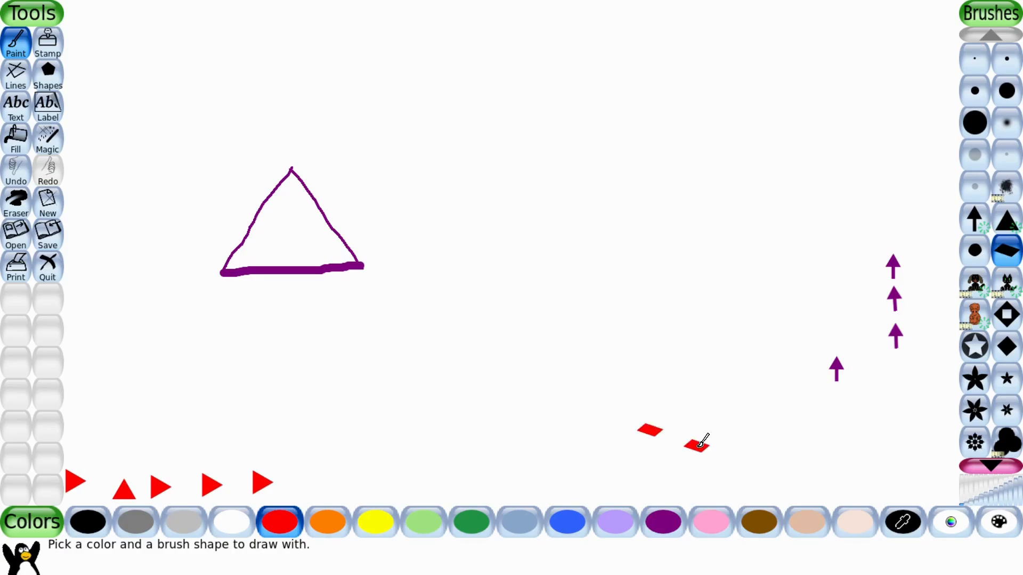
pyautogui.click(723, 438)
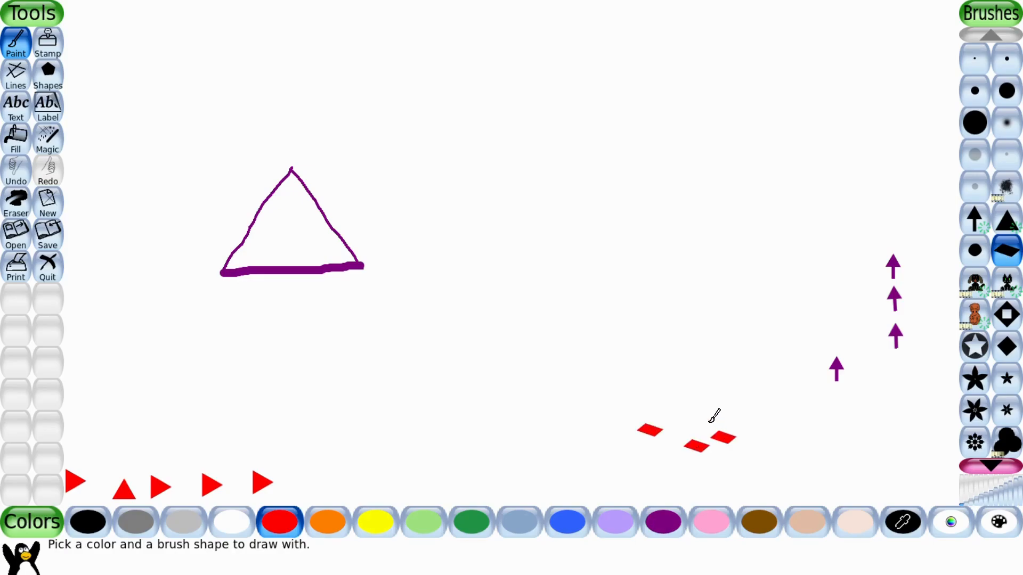
pyautogui.click(967, 261)
pyautogui.moveTo(829, 459); pyautogui.dragTo(875, 403)
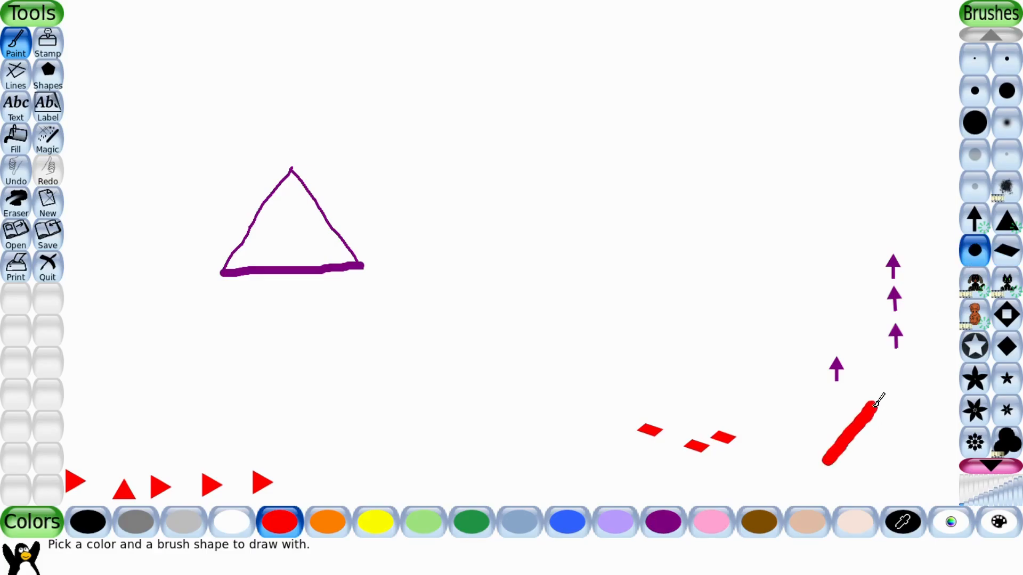
# Paint a trail of red dog prints with the dog brush above the diagonal stroke.
pyautogui.click(985, 288)
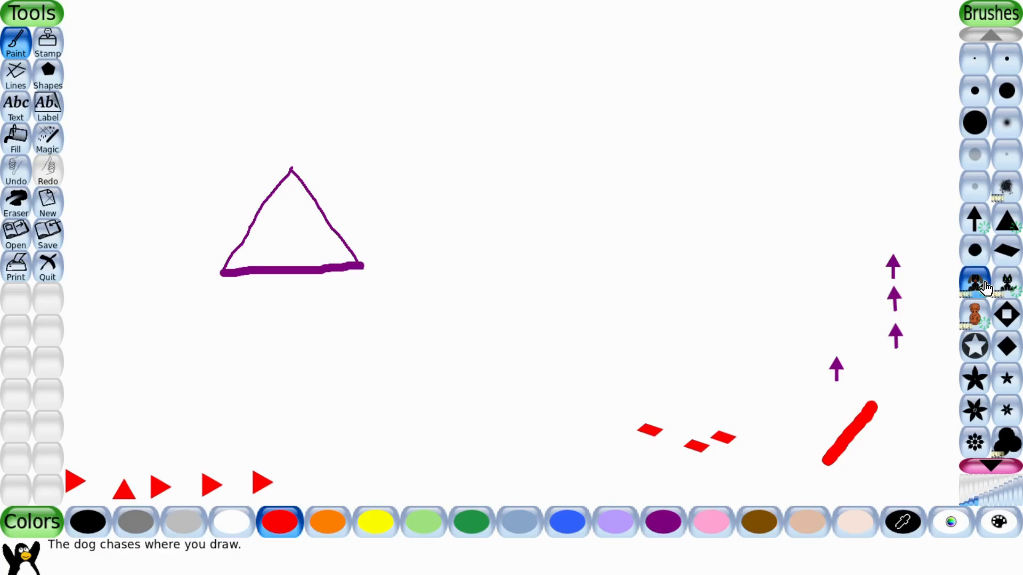
pyautogui.click(727, 355)
pyautogui.moveTo(756, 324); pyautogui.dragTo(785, 259)
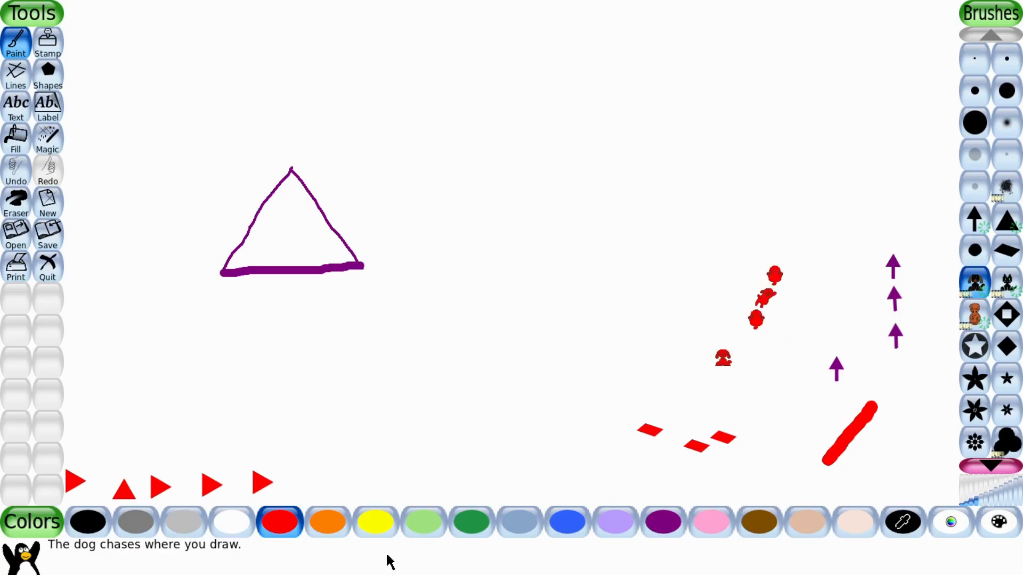
# Paint a row of dark green cat shapes with the cat brush near the bottom centre.
pyautogui.click(472, 516)
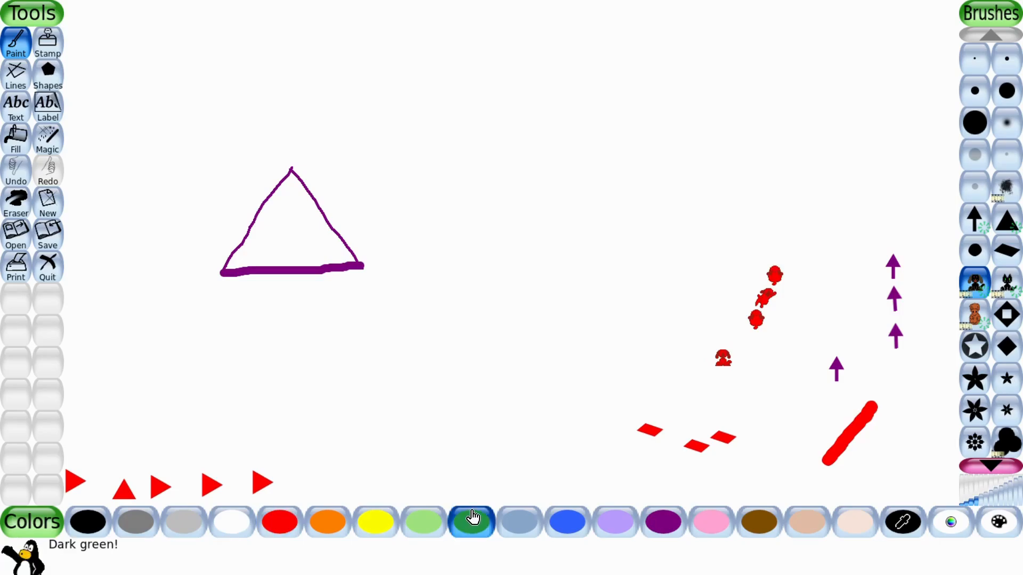
pyautogui.click(1007, 279)
pyautogui.moveTo(584, 435); pyautogui.dragTo(498, 438)
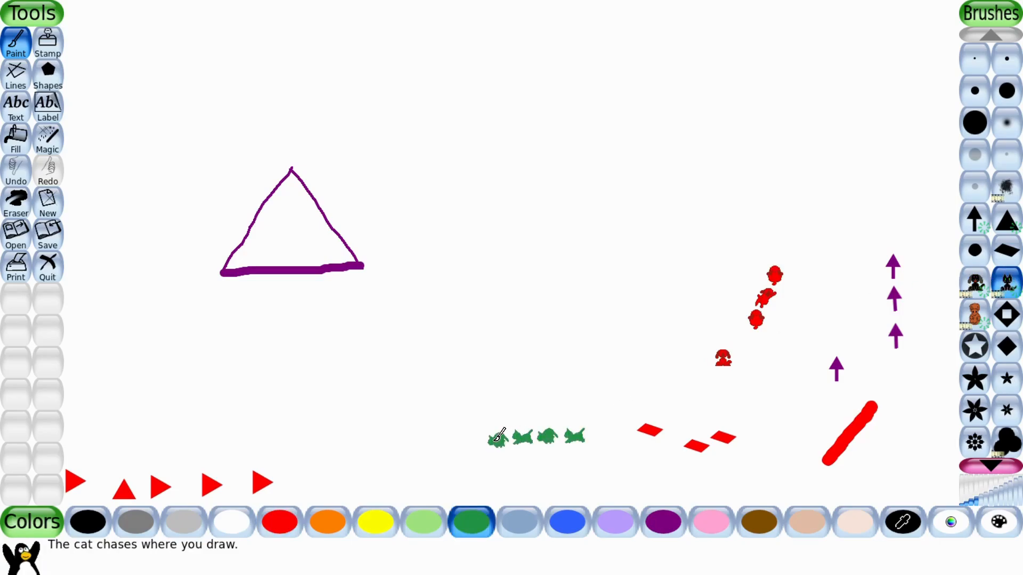
pyautogui.click(468, 423)
# Paint a short trail of dark green animal shapes, then a diagonal trail of light green ones.
pyautogui.click(972, 315)
pyautogui.moveTo(417, 472); pyautogui.dragTo(404, 421)
pyautogui.click(423, 523)
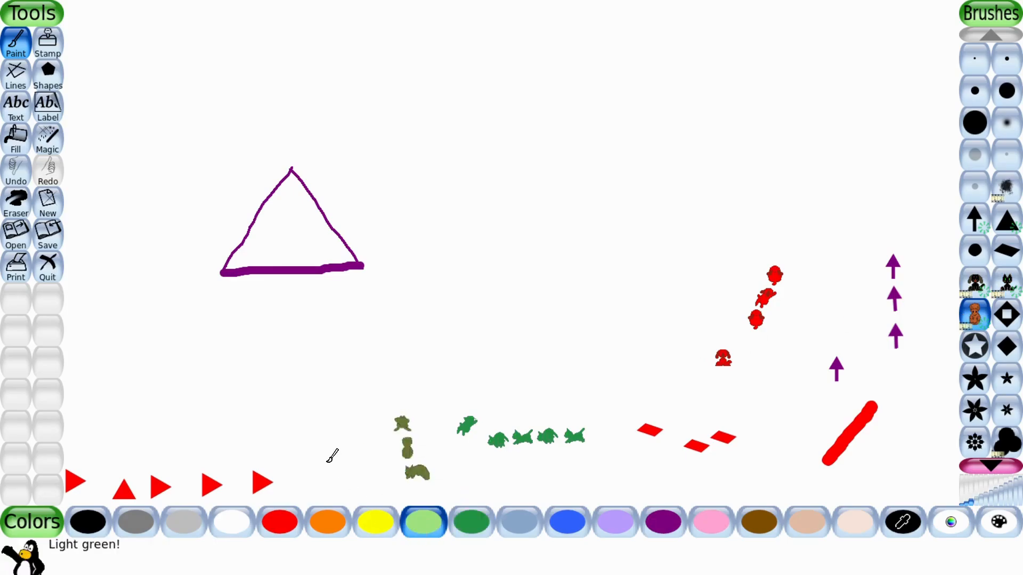
pyautogui.moveTo(334, 453); pyautogui.dragTo(412, 365)
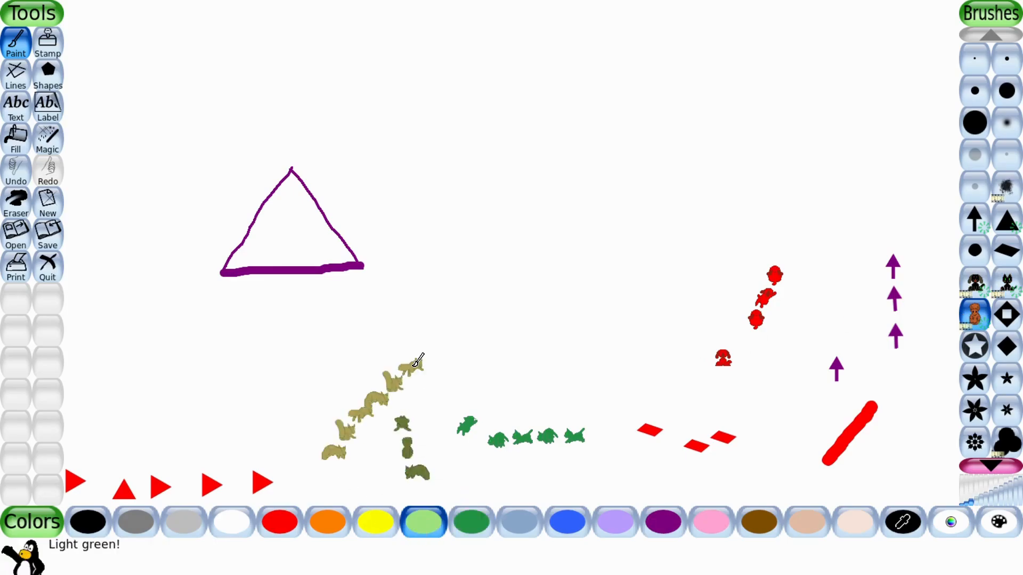
# Stamp hollow diamonds in the upper right: one light green and two blue.
pyautogui.click(1007, 318)
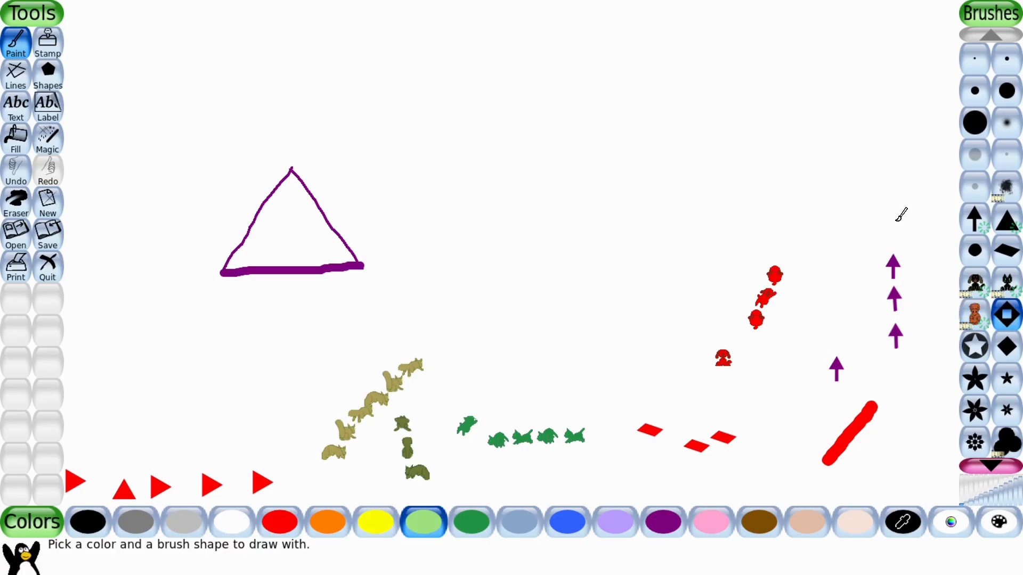
pyautogui.click(916, 79)
pyautogui.click(569, 521)
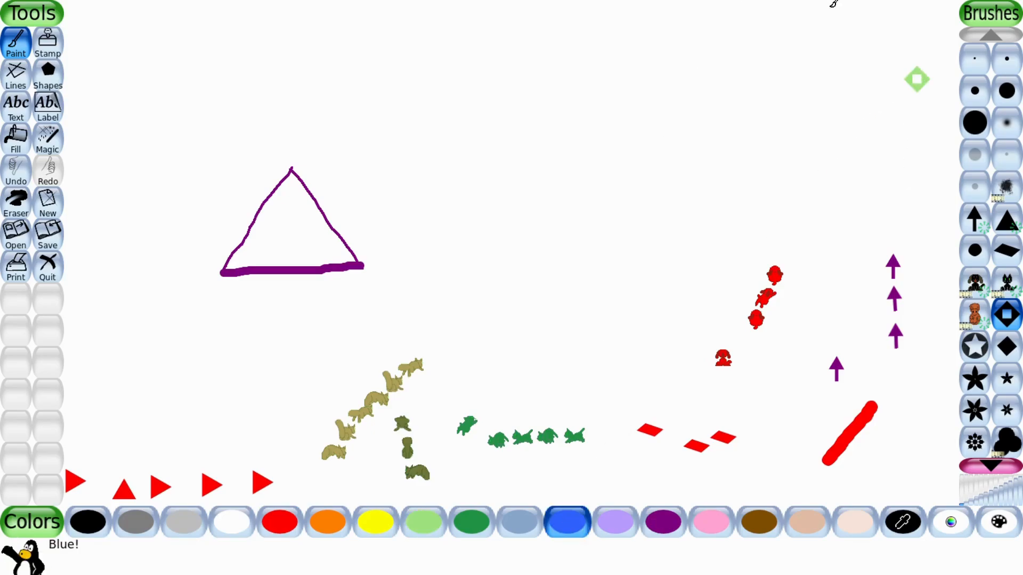
pyautogui.click(798, 77)
pyautogui.click(775, 36)
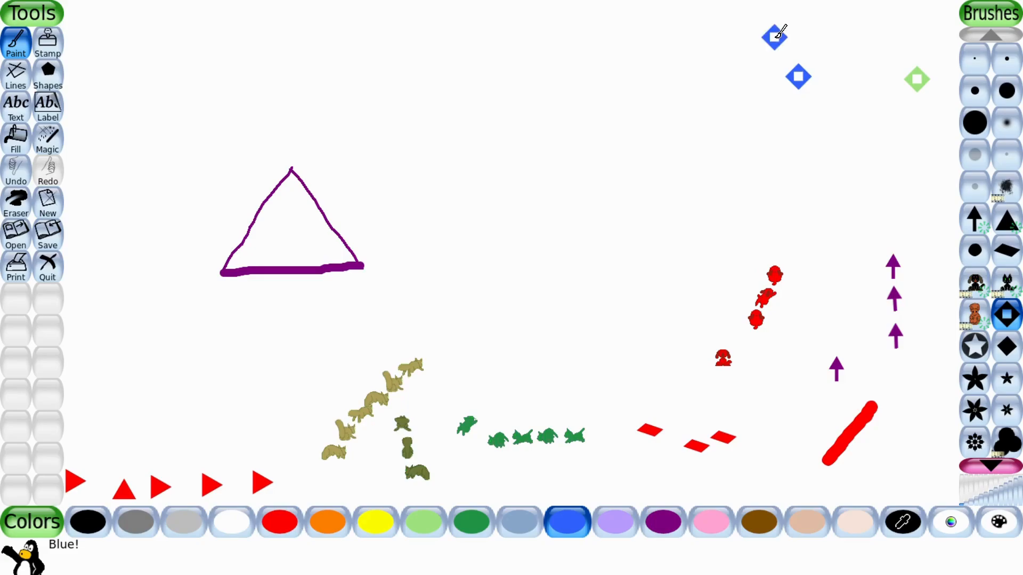
# Stamp a blue circled star, then two solid purple diamonds near the top right.
pyautogui.click(975, 343)
pyautogui.click(888, 207)
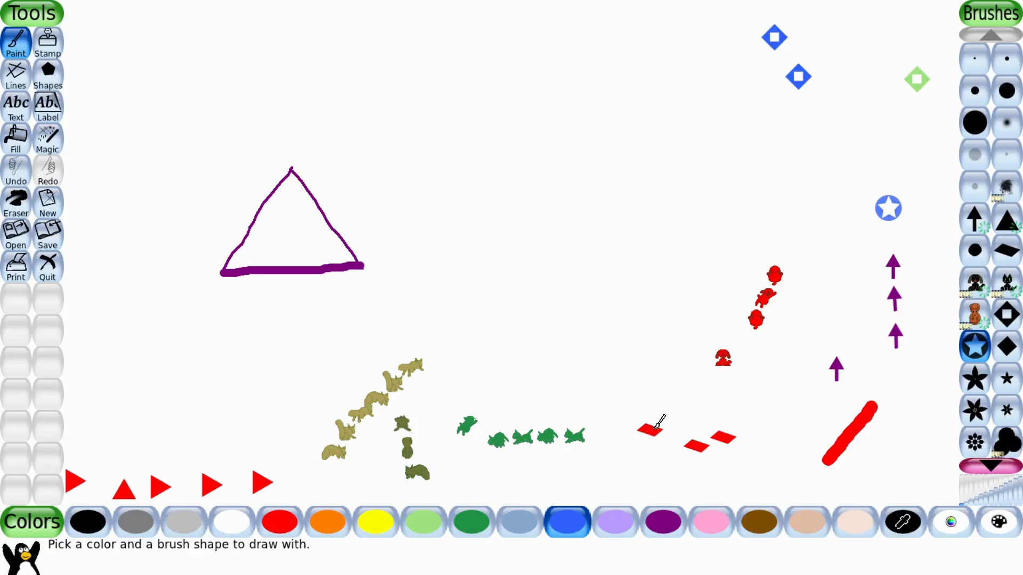
pyautogui.click(666, 522)
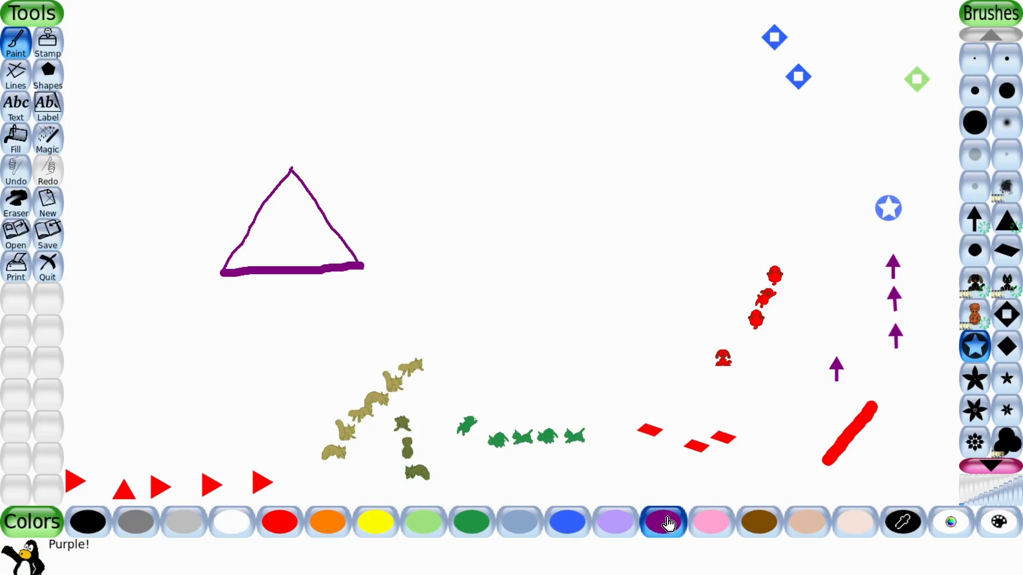
pyautogui.click(1006, 346)
pyautogui.click(809, 176)
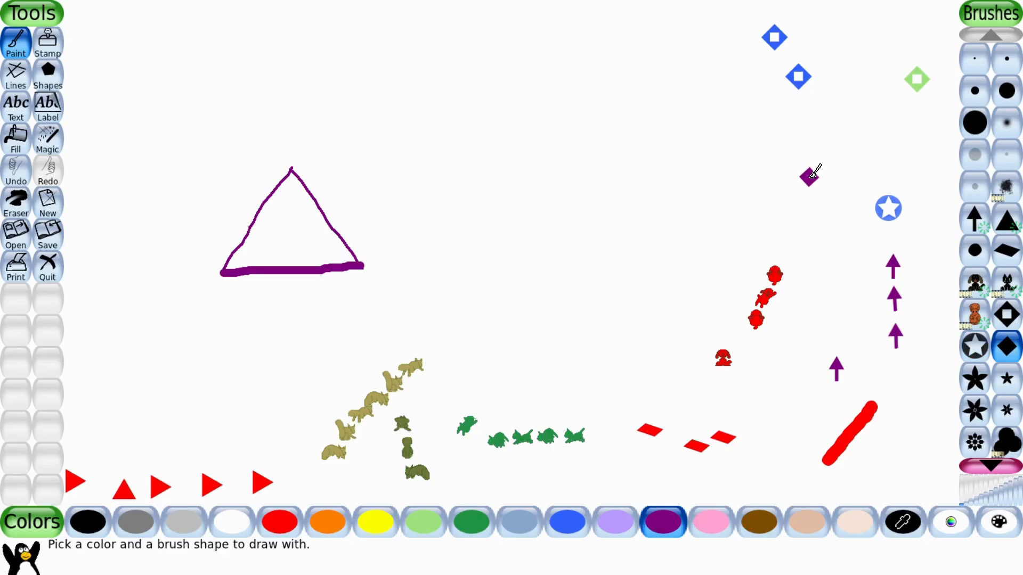
pyautogui.click(755, 180)
# Paint a vertical column of large purple stars on the left side with the star brush.
pyautogui.click(975, 379)
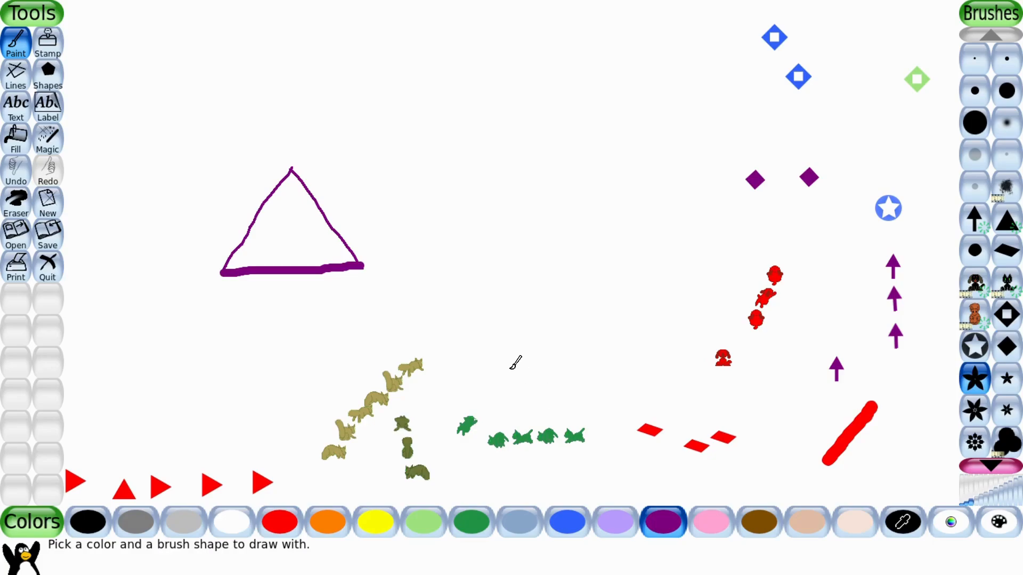
pyautogui.moveTo(94, 414); pyautogui.dragTo(110, 316)
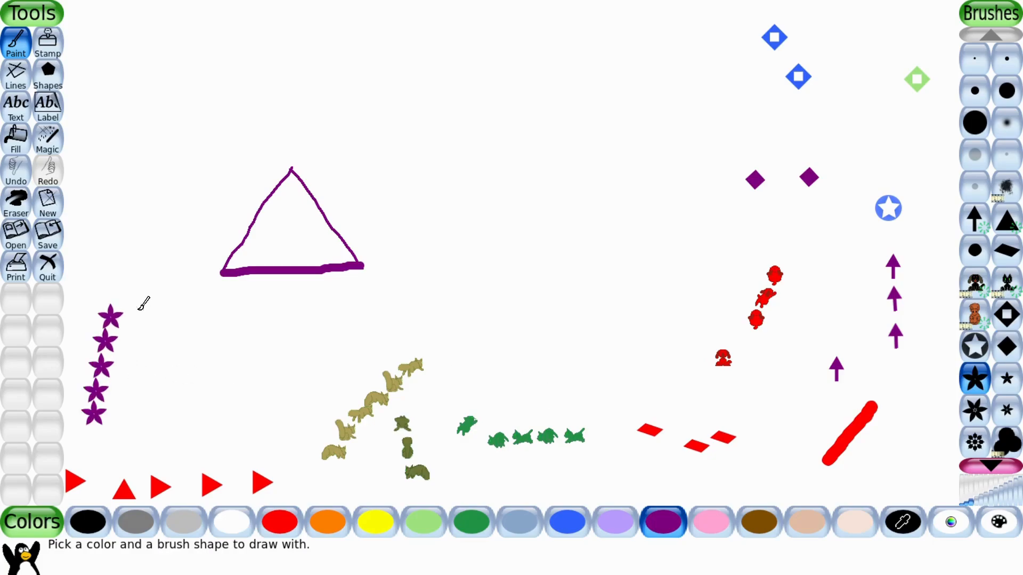
# Paint a line of small purple stars in the upper left and stamp two single small stars beside it.
pyautogui.click(1007, 380)
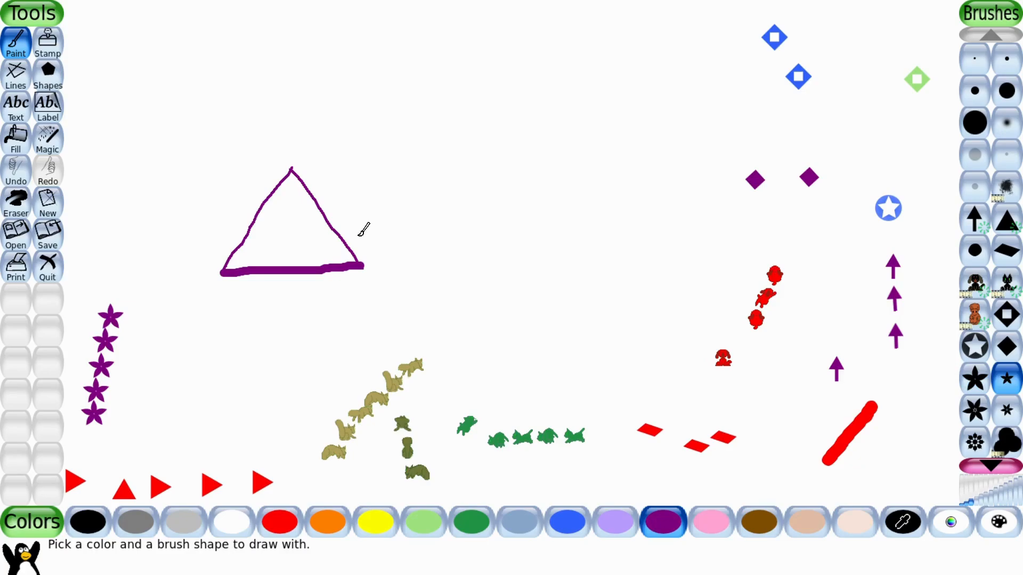
pyautogui.scroll(-5, 111, 225)
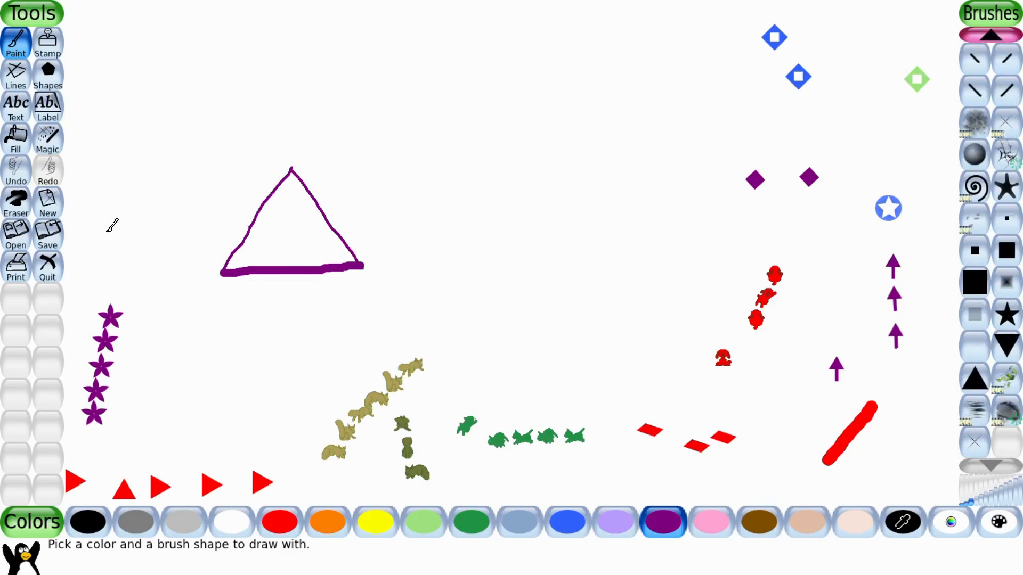
pyautogui.moveTo(108, 231); pyautogui.dragTo(135, 150)
pyautogui.click(142, 191)
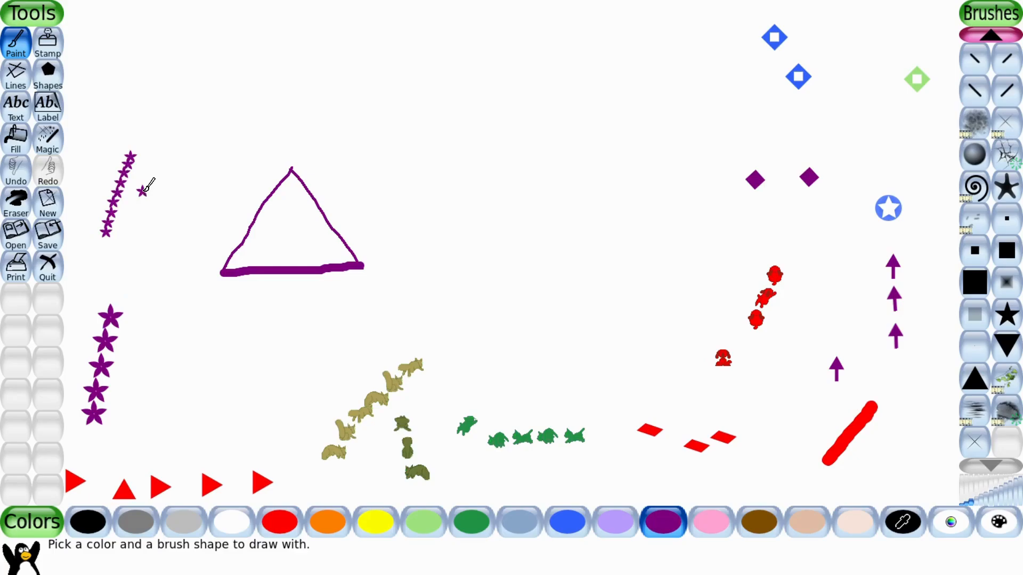
pyautogui.click(166, 235)
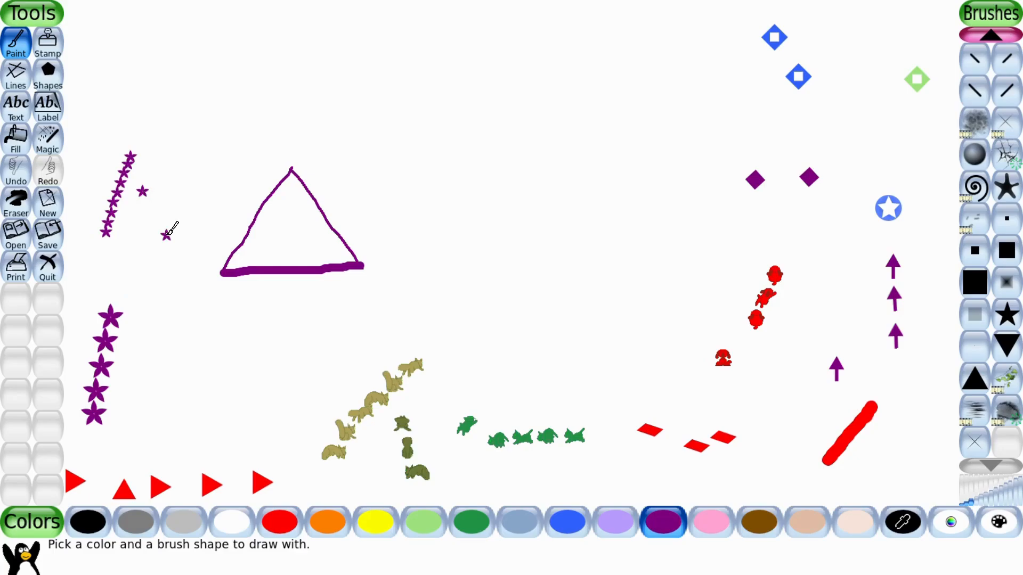
# Paint a purple fluffy cloud near the top centre with the cloud brush.
pyautogui.click(989, 35)
pyautogui.click(988, 35)
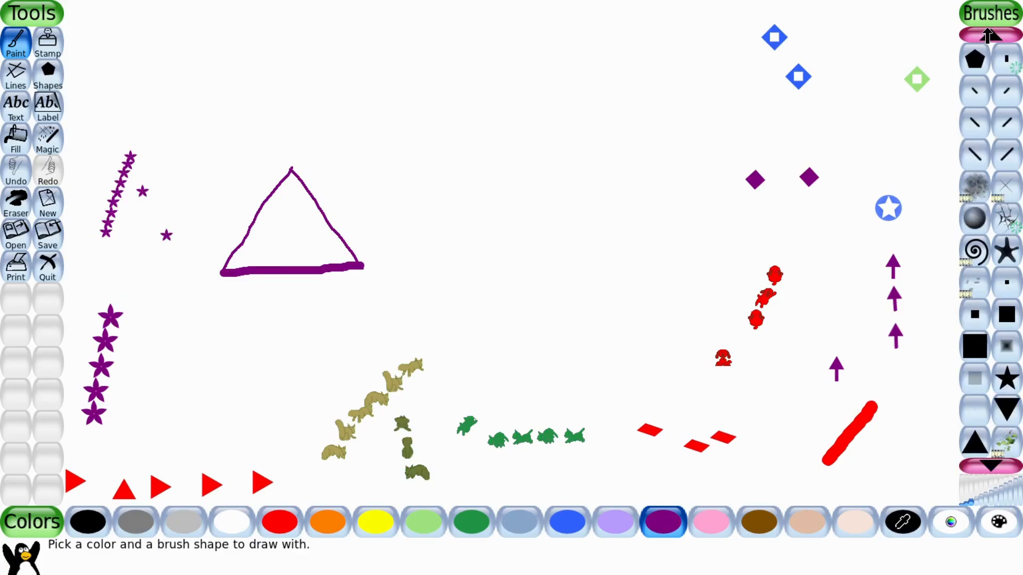
pyautogui.click(988, 35)
pyautogui.click(988, 35)
pyautogui.click(988, 35)
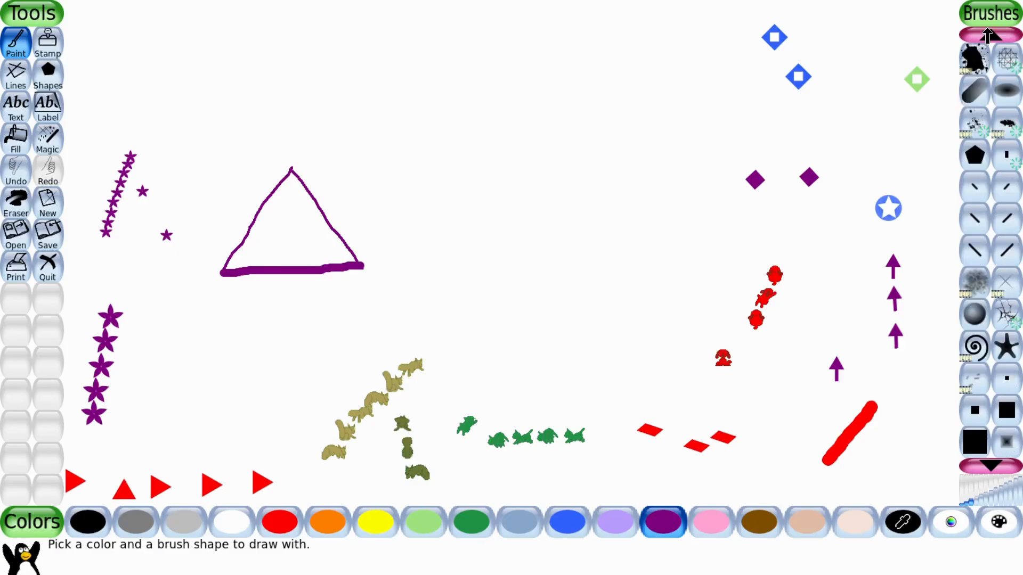
pyautogui.click(988, 35)
pyautogui.click(988, 35)
pyautogui.click(988, 35)
pyautogui.click(988, 35)
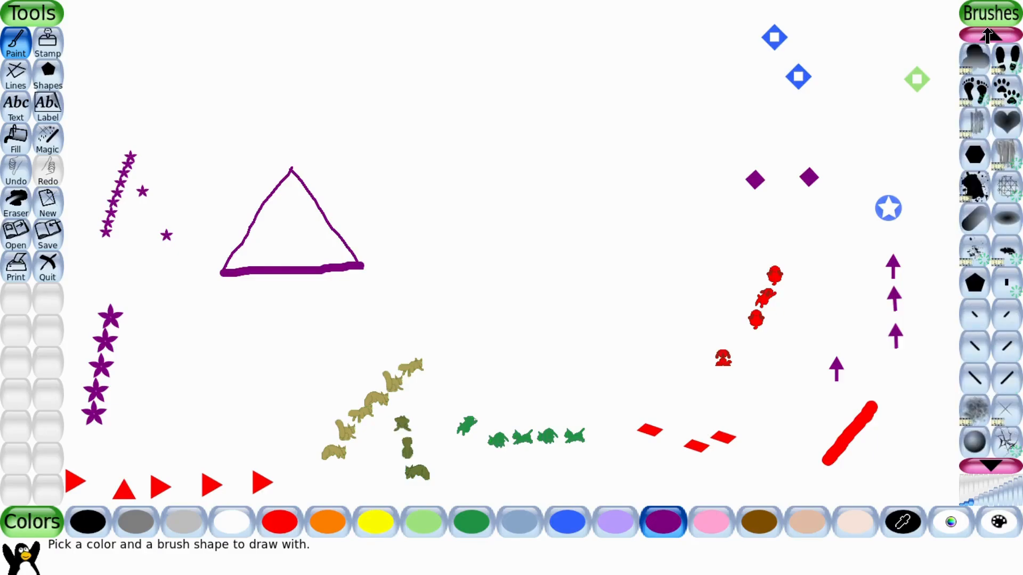
pyautogui.click(988, 35)
pyautogui.click(988, 36)
pyautogui.click(988, 36)
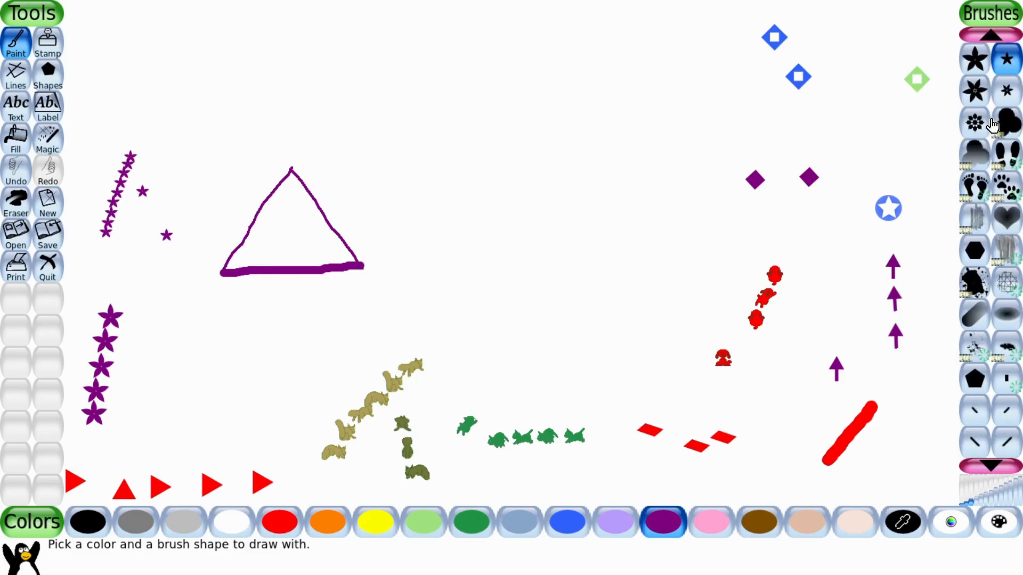
pyautogui.click(1014, 126)
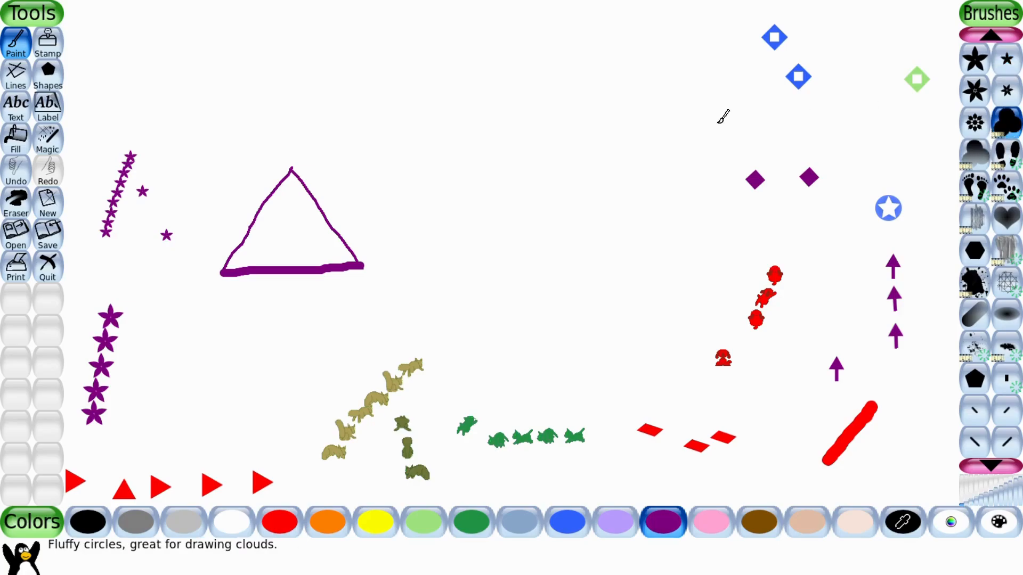
pyautogui.click(495, 154)
pyautogui.moveTo(506, 143); pyautogui.dragTo(527, 131)
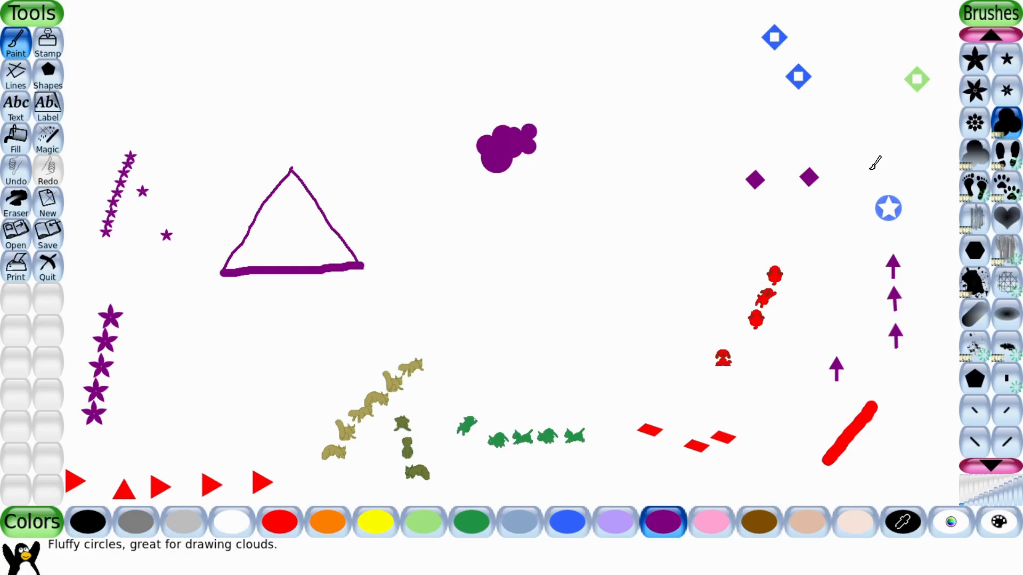
# Stamp dark grey shoe footsteps and barefoot footsteps in the middle of the canvas.
pyautogui.click(1008, 165)
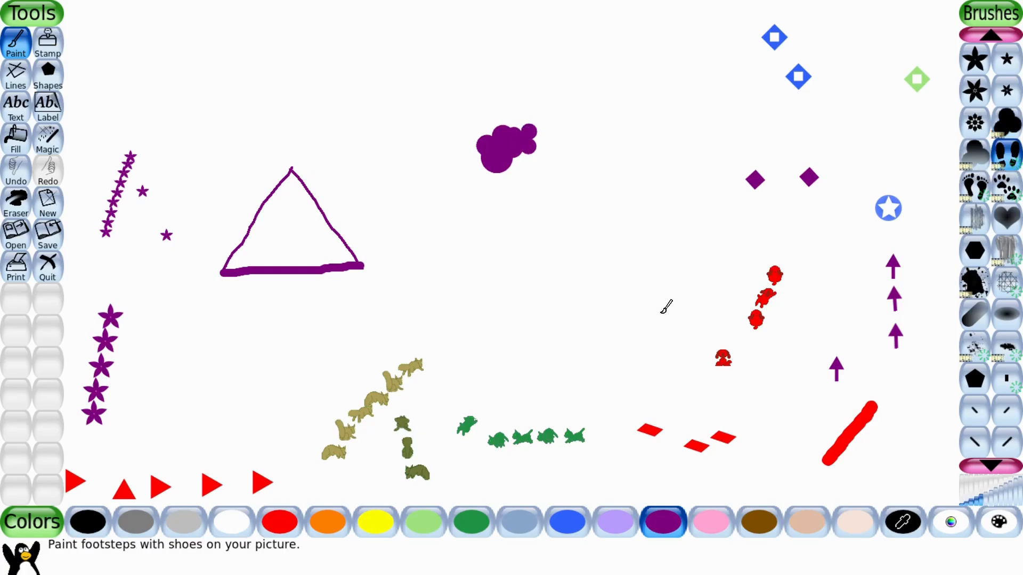
pyautogui.click(136, 528)
pyautogui.click(623, 290)
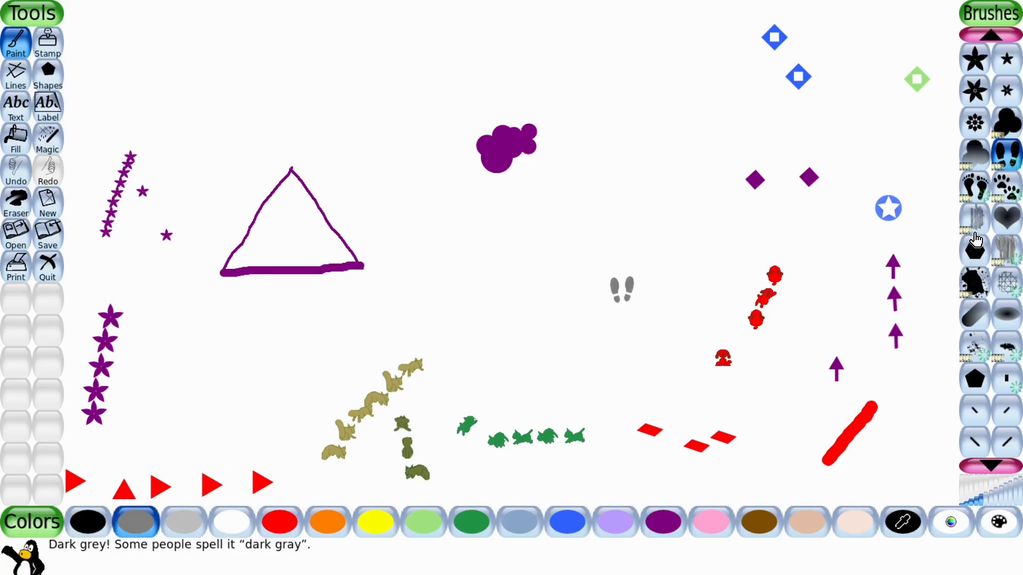
pyautogui.click(975, 188)
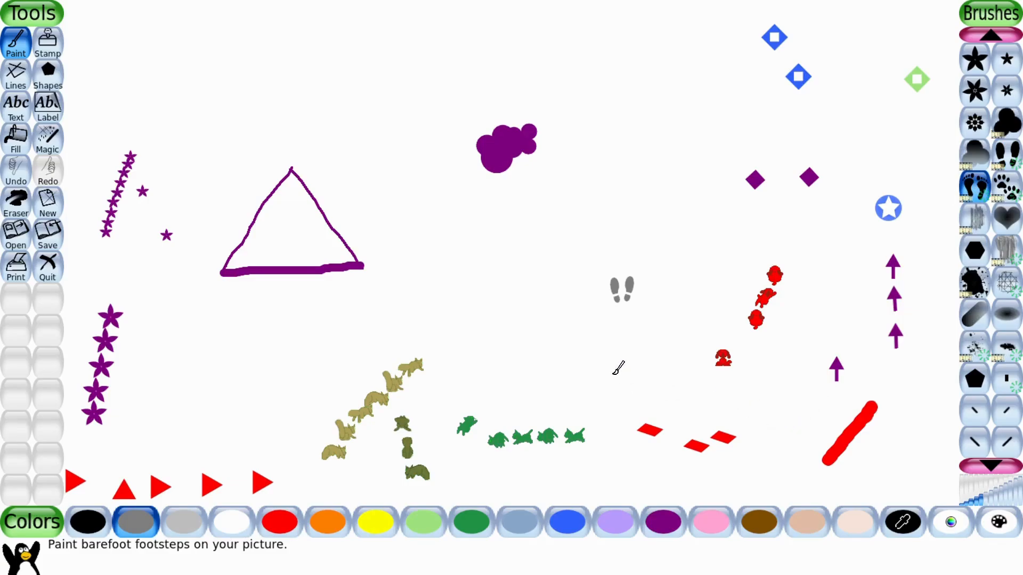
pyautogui.click(587, 310)
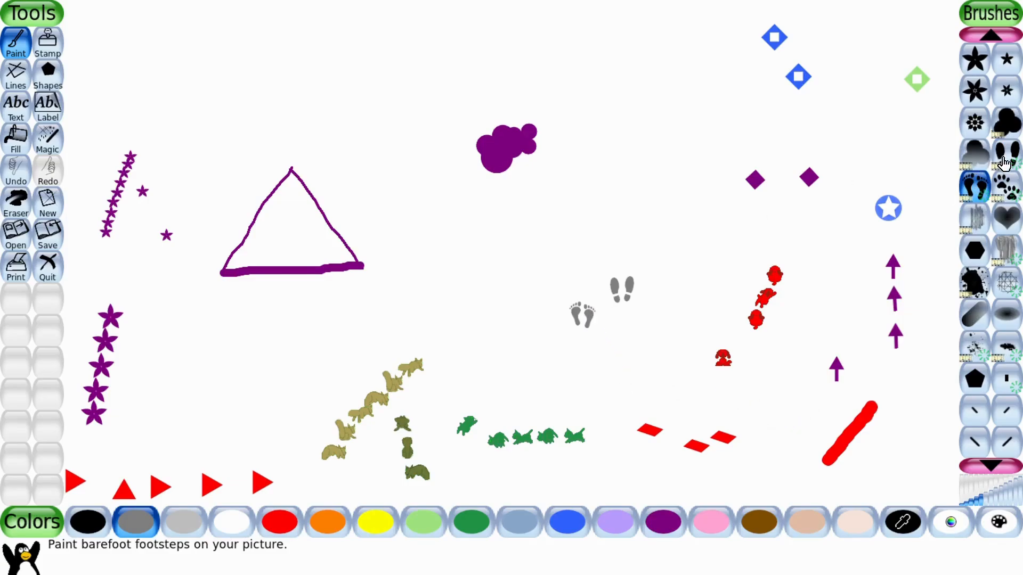
# Stamp grey pawprints in the middle of the canvas with the pawprint brush.
pyautogui.click(1007, 186)
pyautogui.click(693, 295)
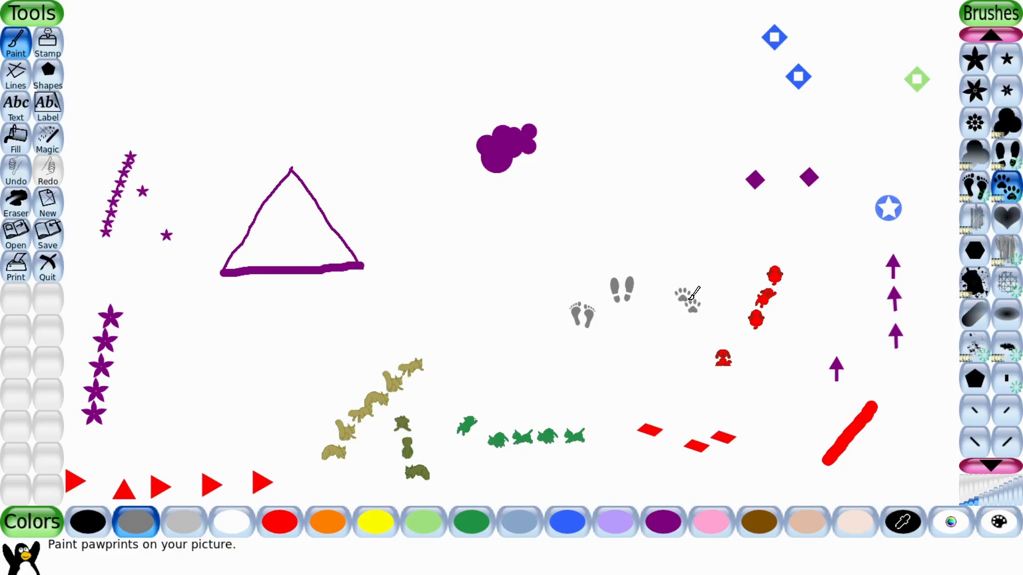
# Paint a diagonal trail of red hearts near the top centre with the heart brush.
pyautogui.click(1007, 218)
pyautogui.click(292, 526)
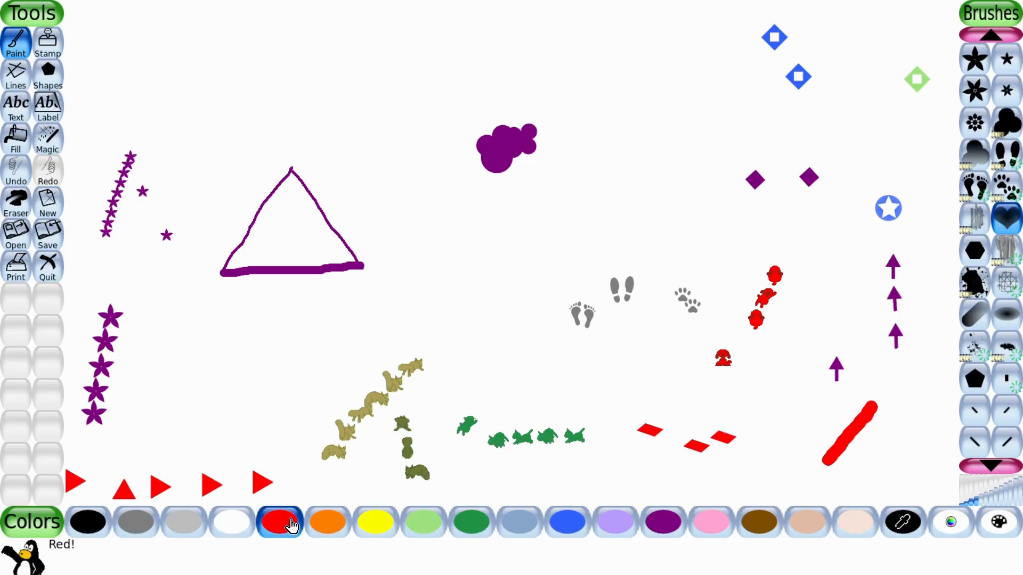
pyautogui.click(608, 142)
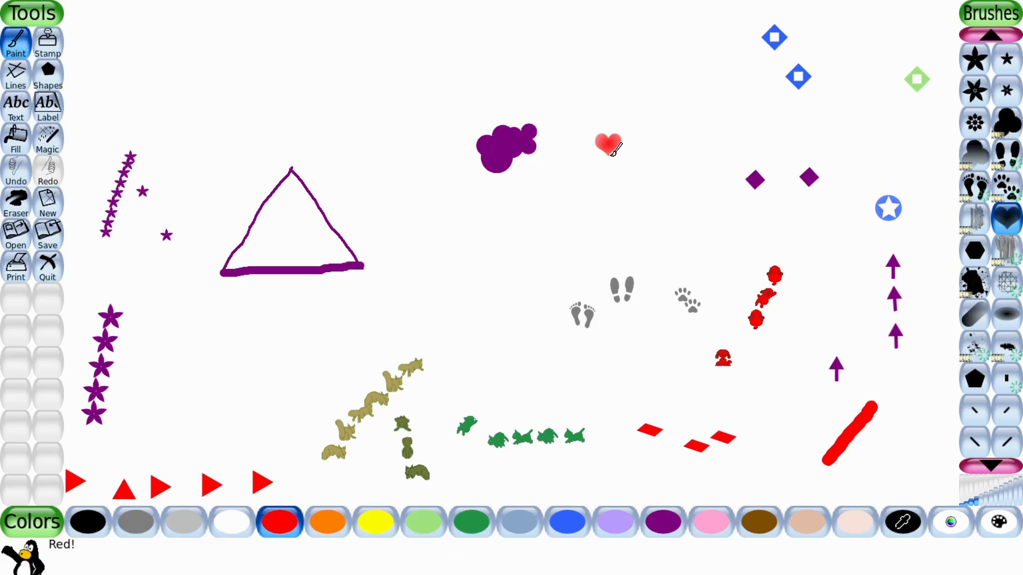
pyautogui.moveTo(611, 149); pyautogui.dragTo(646, 184)
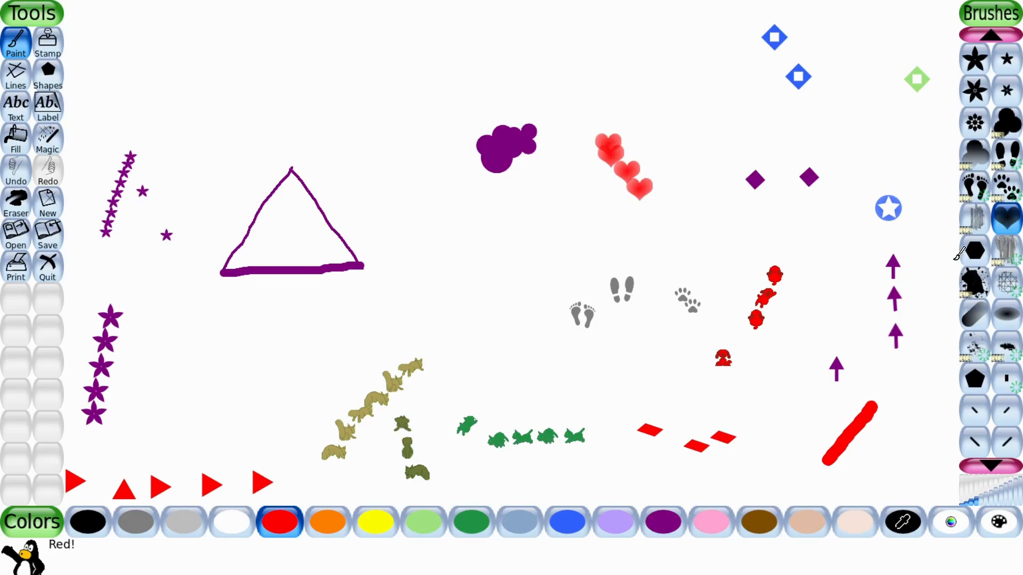
# Paint two red hexagons near the top with the hexagon brush.
pyautogui.click(974, 255)
pyautogui.click(677, 108)
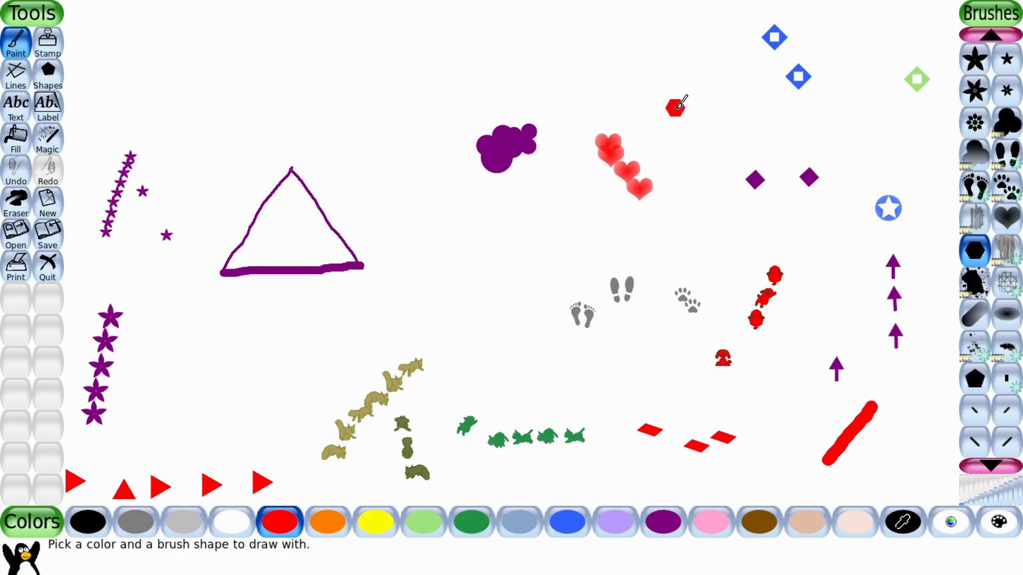
pyautogui.click(701, 125)
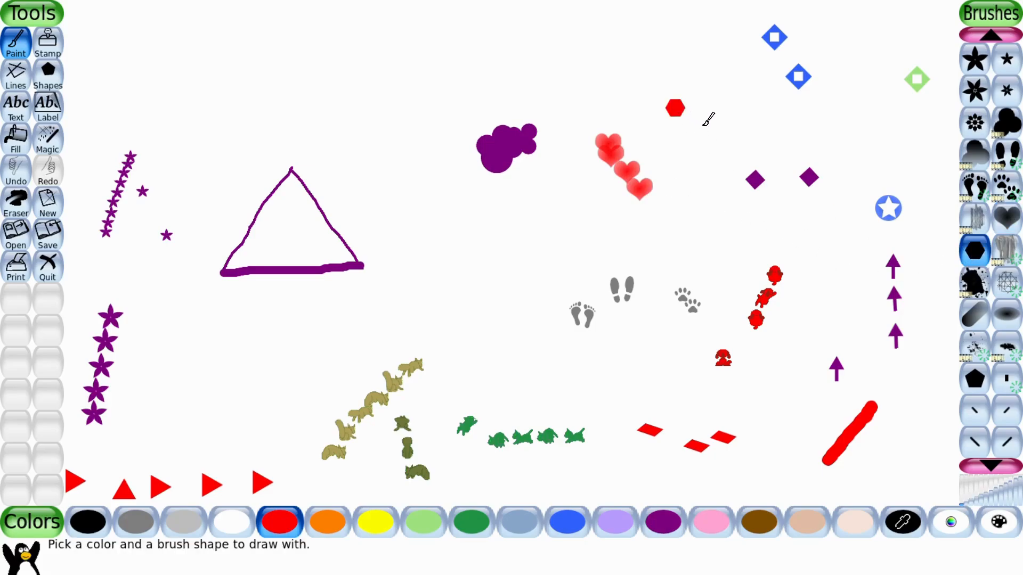
# Paint a red textured scribble at the top edge with the animated brush.
pyautogui.click(982, 230)
pyautogui.moveTo(566, 18); pyautogui.dragTo(624, 58)
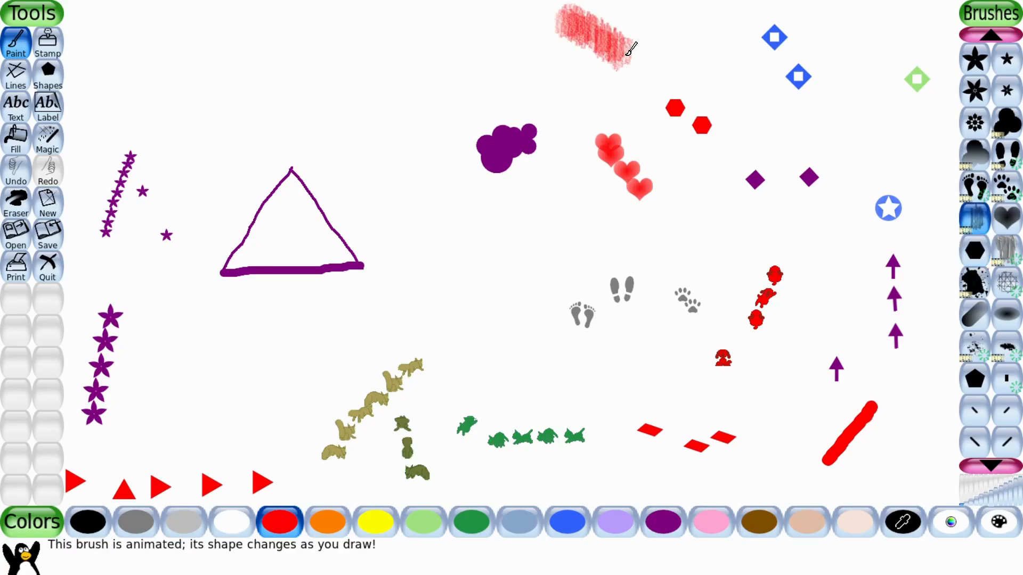
# Paint a ring of red spirals in the centre with the rotating spiral brush.
pyautogui.click(992, 465)
pyautogui.click(991, 463)
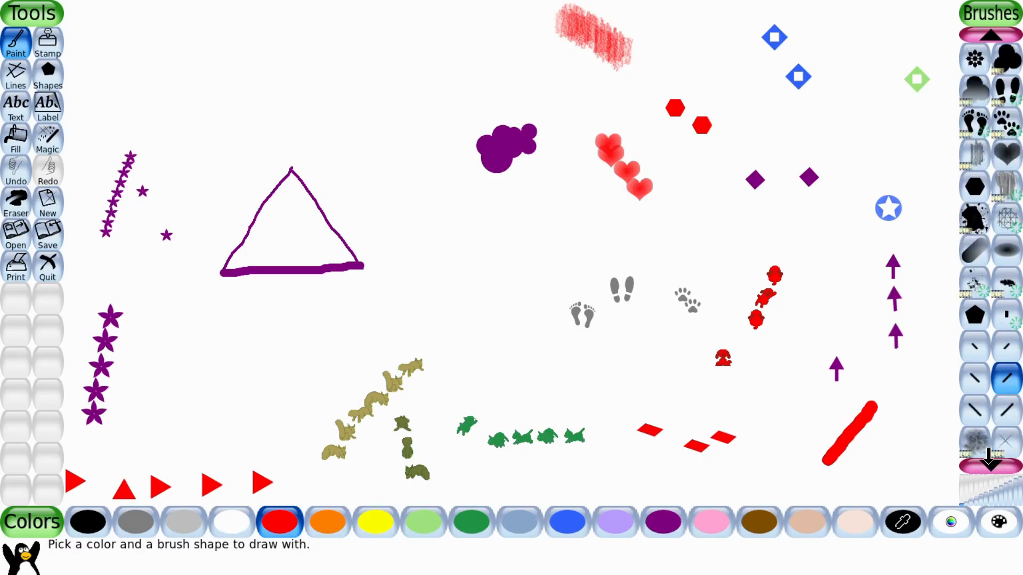
pyautogui.click(989, 463)
pyautogui.click(990, 464)
pyautogui.click(990, 463)
pyautogui.click(974, 413)
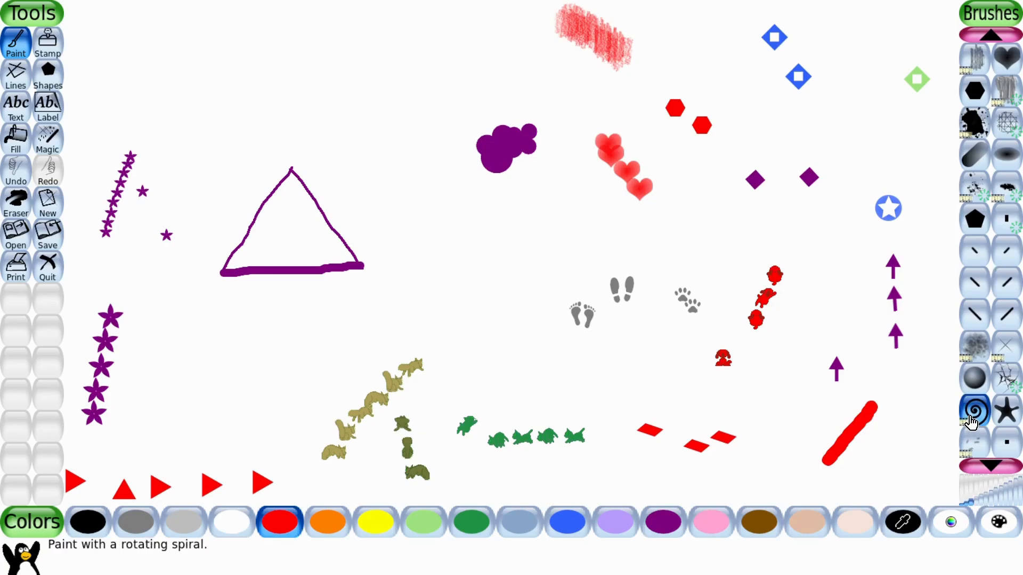
pyautogui.moveTo(510, 292)
pyautogui.mouseDown()
pyautogui.moveTo(447, 321)
pyautogui.moveTo(486, 278)
pyautogui.mouseUp()
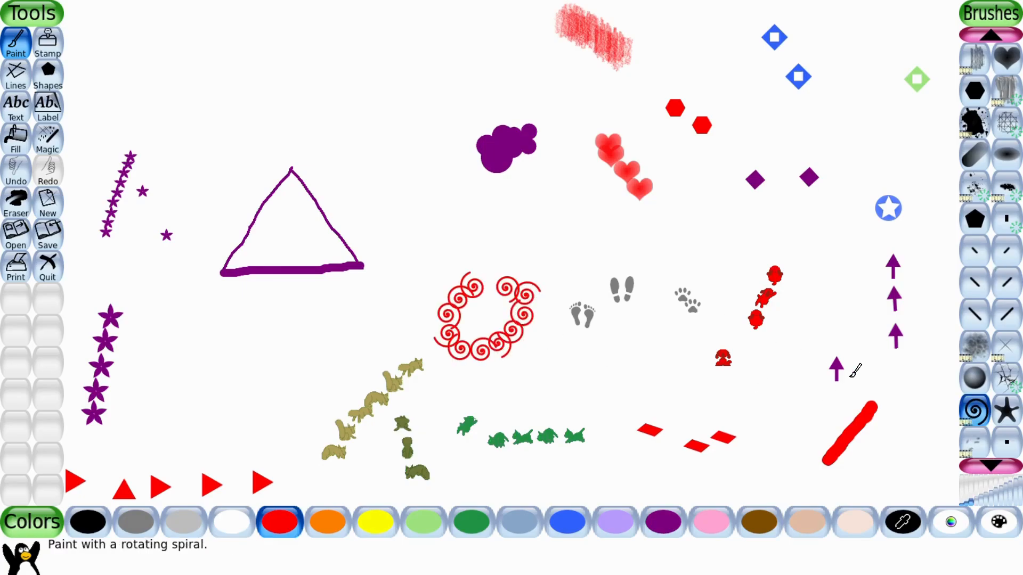
# Paint two red stars on the right side with the star brush.
pyautogui.click(1007, 410)
pyautogui.moveTo(680, 239); pyautogui.dragTo(702, 244)
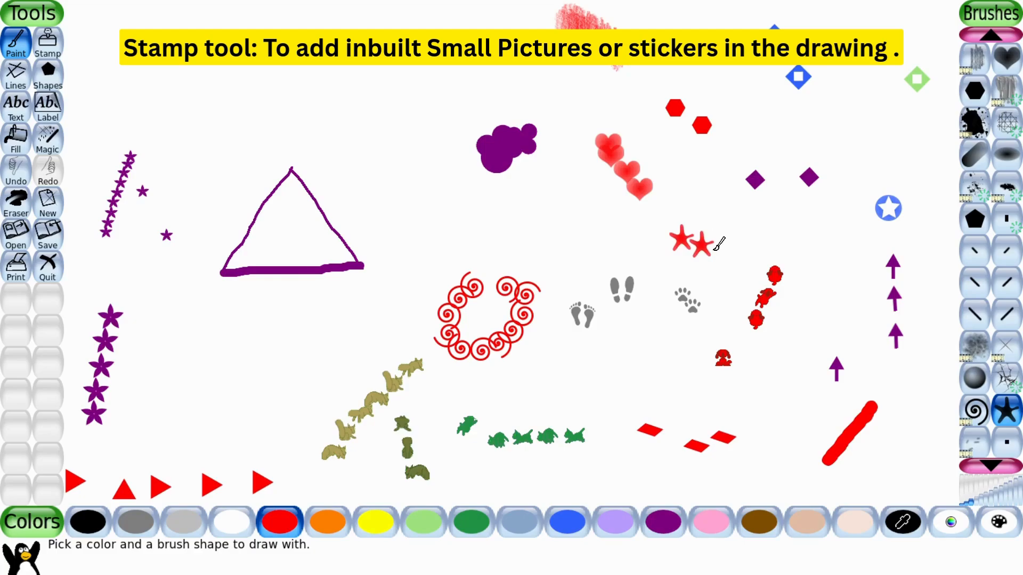
pyautogui.click(984, 459)
pyautogui.click(984, 459)
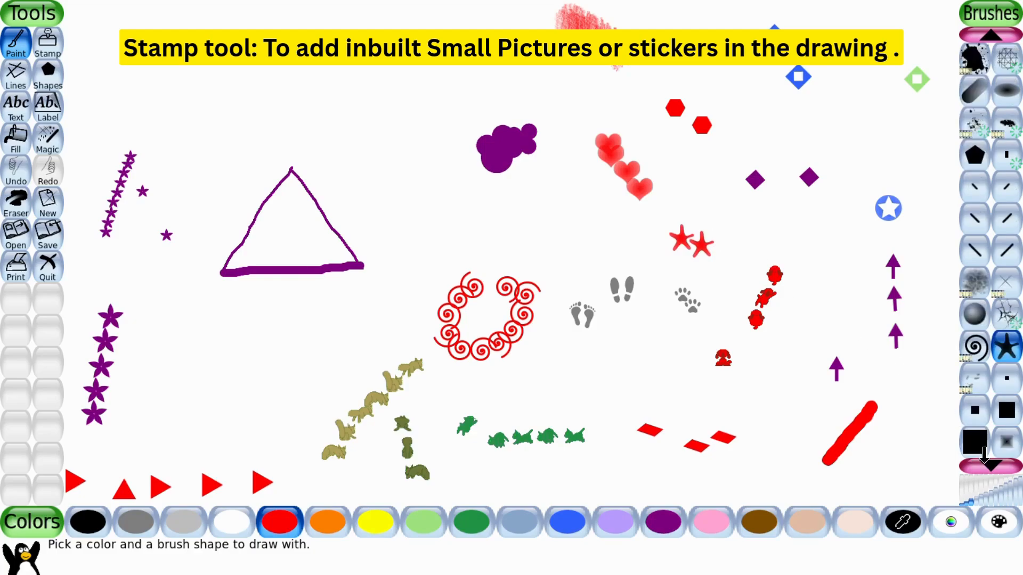
pyautogui.click(984, 459)
pyautogui.click(984, 459)
pyautogui.click(984, 459)
pyautogui.click(984, 459)
pyautogui.click(983, 459)
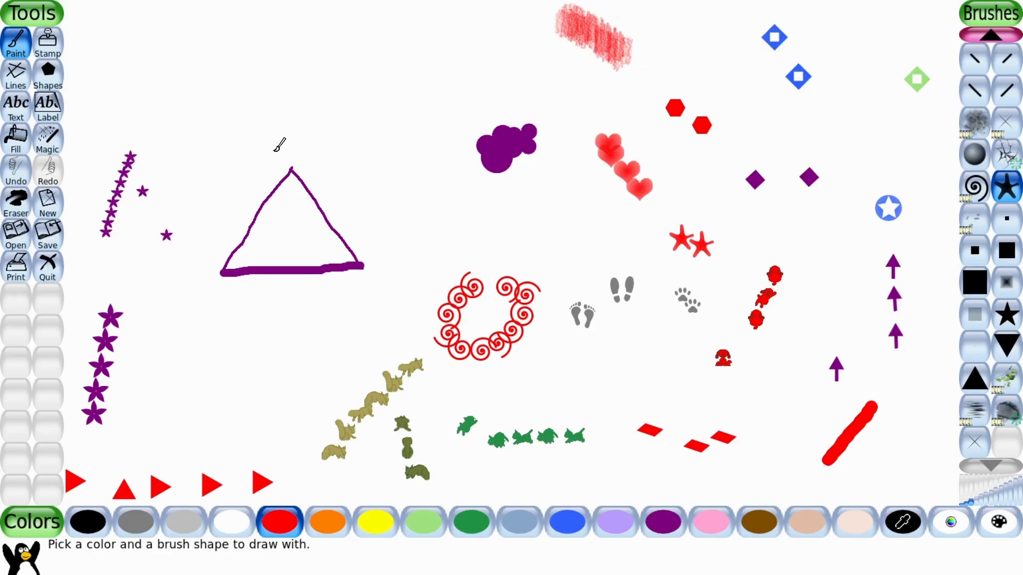
# Switch to the Stamp tool and stamp a penguin in the upper left of the canvas.
pyautogui.click(52, 54)
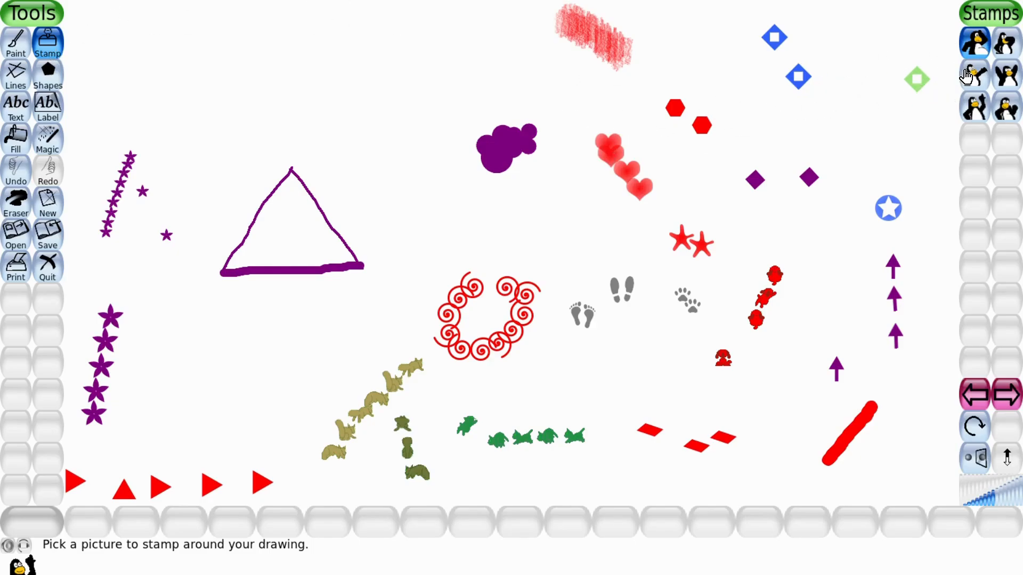
pyautogui.click(1004, 52)
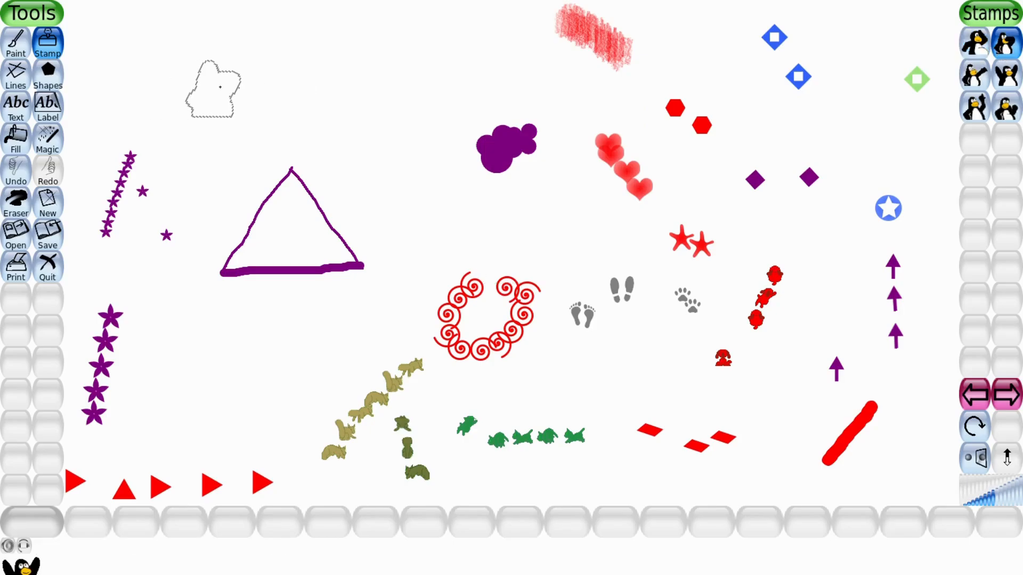
pyautogui.click(218, 86)
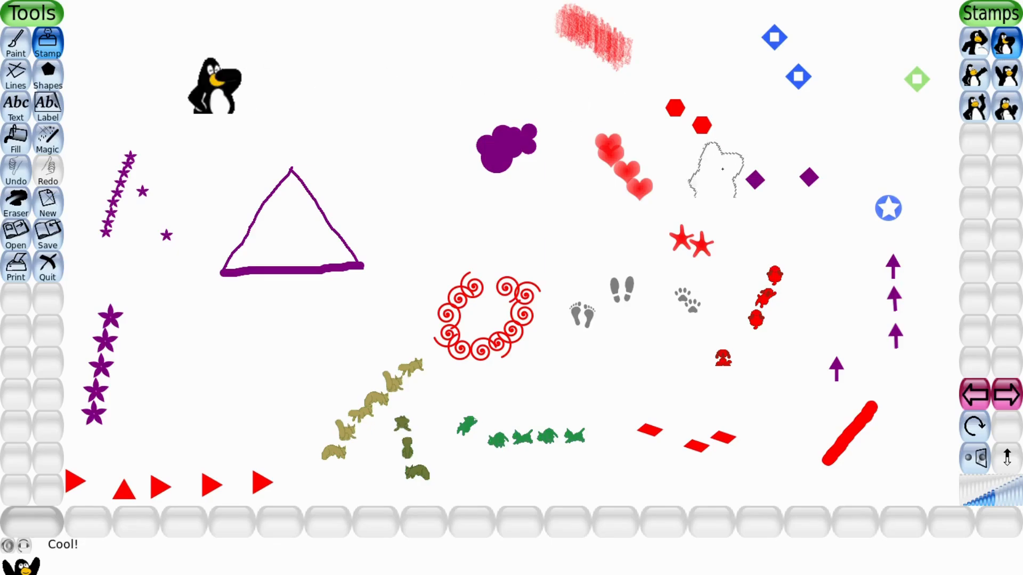
# Stamp a waving penguin near the top and a mirrored waving penguin below it.
pyautogui.click(974, 109)
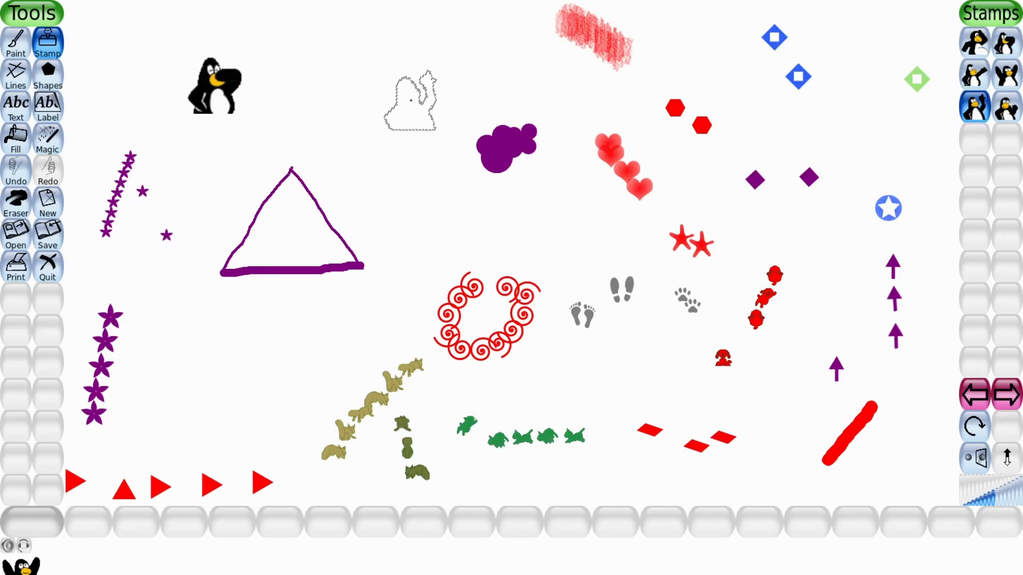
pyautogui.click(407, 101)
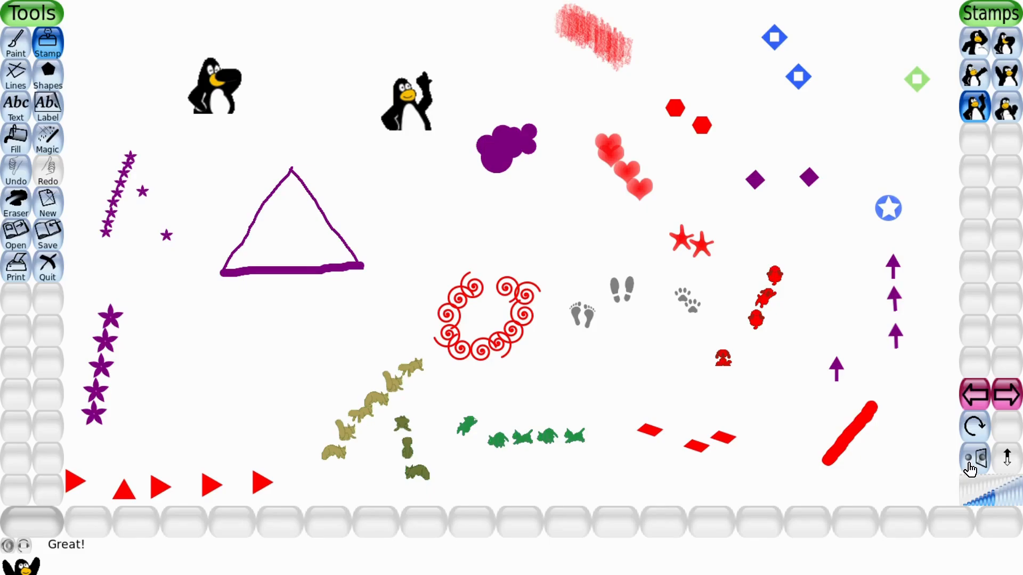
pyautogui.click(969, 468)
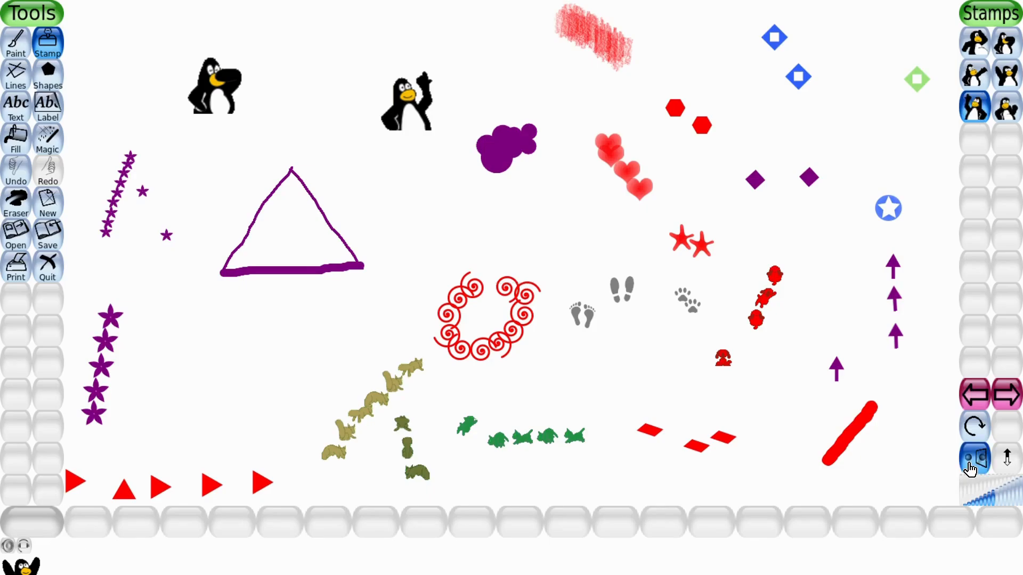
pyautogui.click(423, 214)
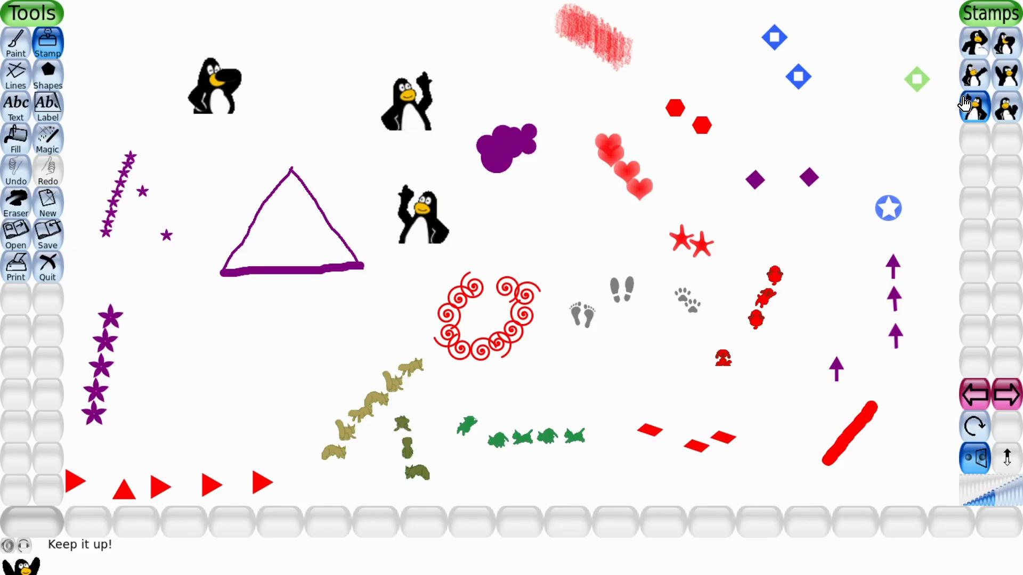
# Stamp a maximum-size penguin in the centre of the canvas and undo it.
pyautogui.click(977, 81)
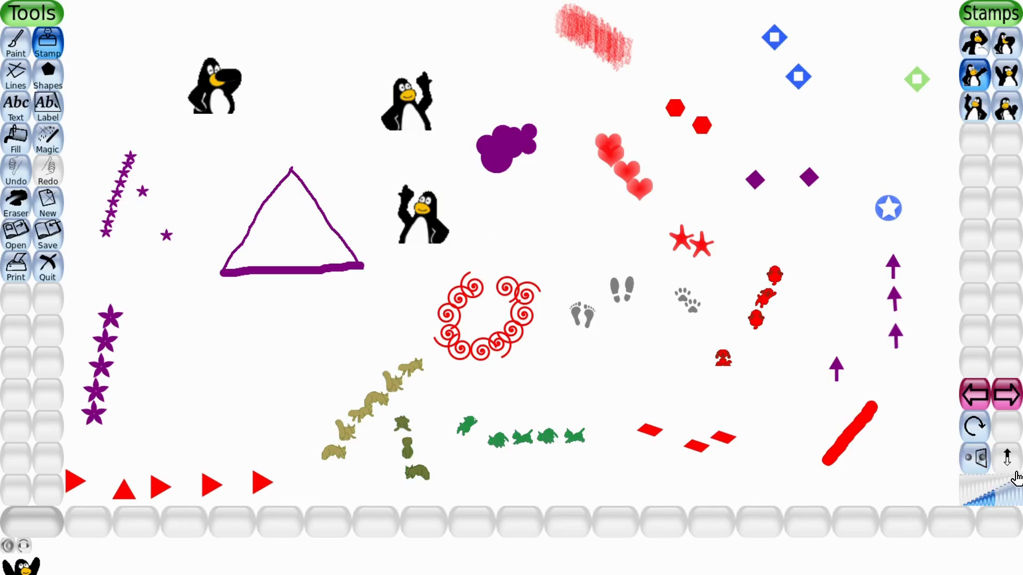
pyautogui.click(1015, 501)
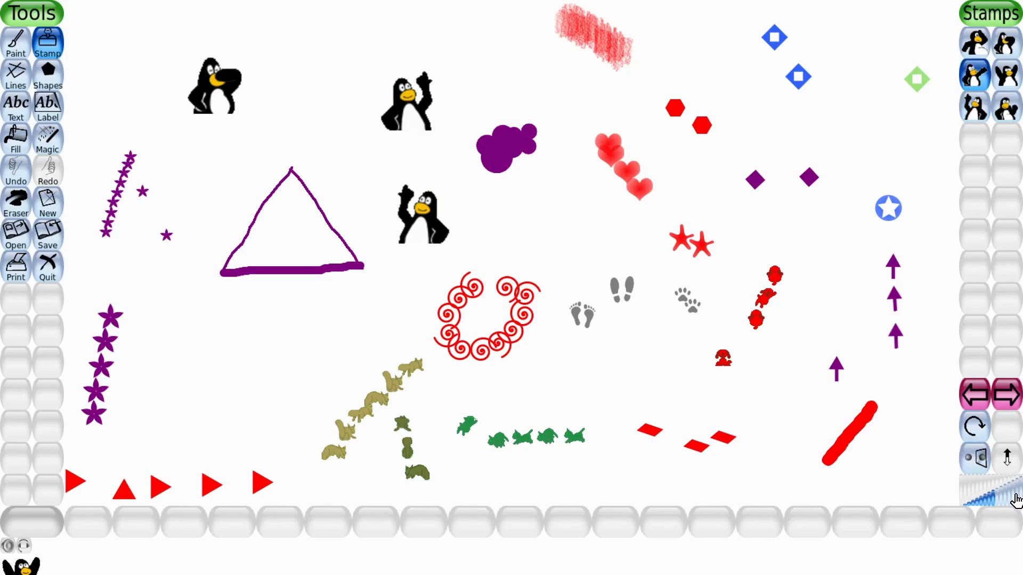
pyautogui.click(570, 248)
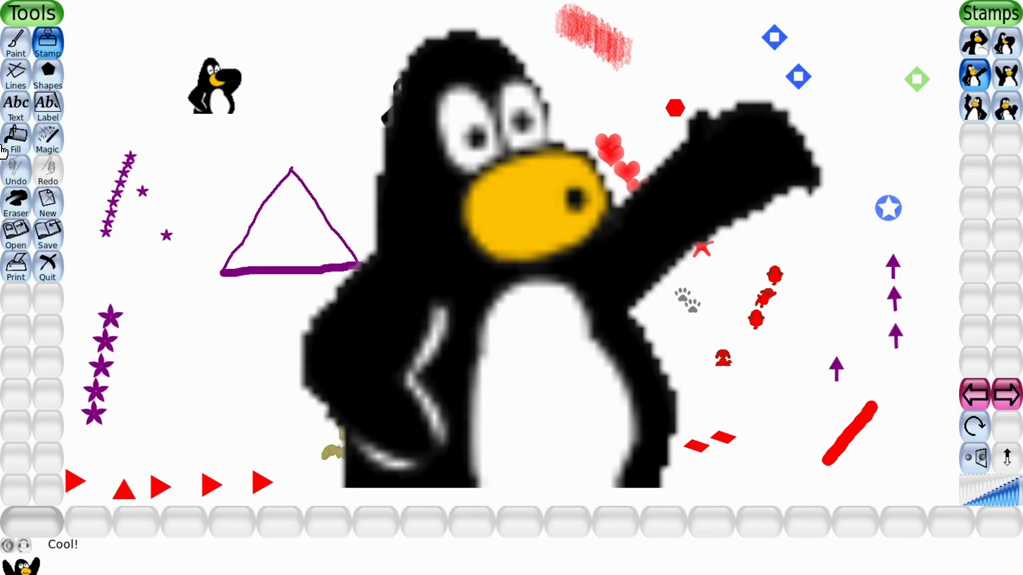
pyautogui.click(17, 173)
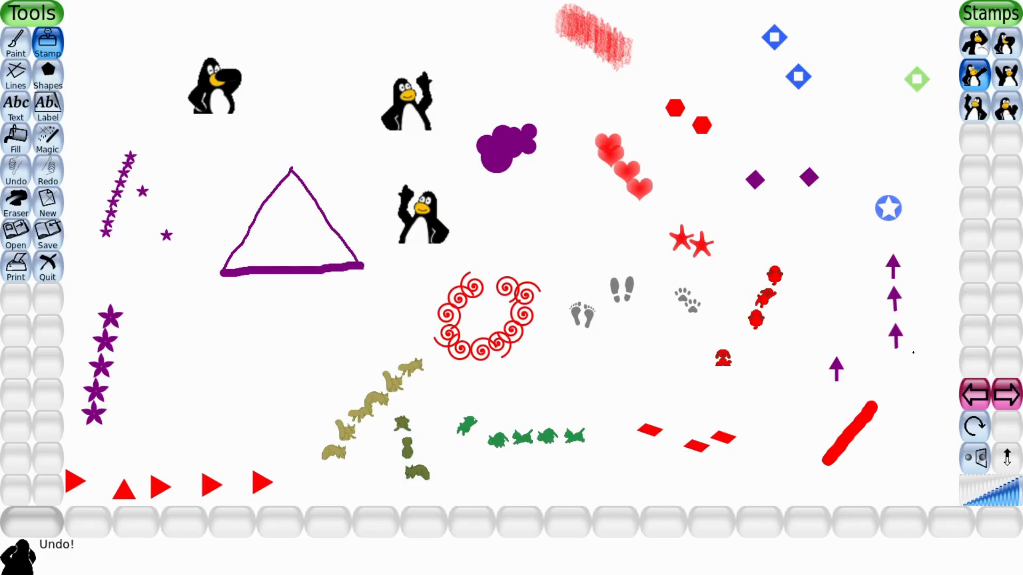
# Stamp a large penguin in the lower left corner of the canvas.
pyautogui.click(1001, 503)
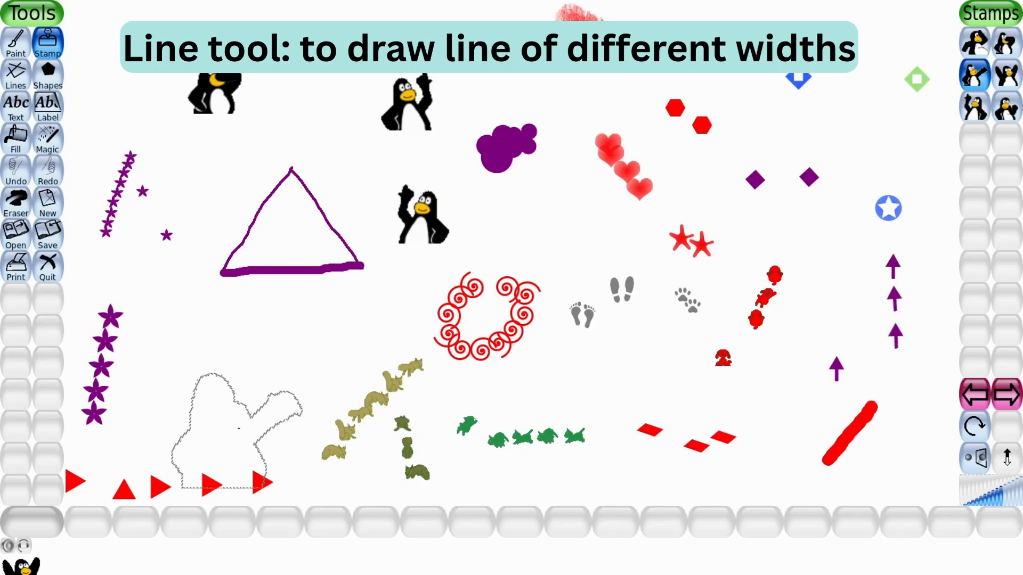
pyautogui.click(235, 439)
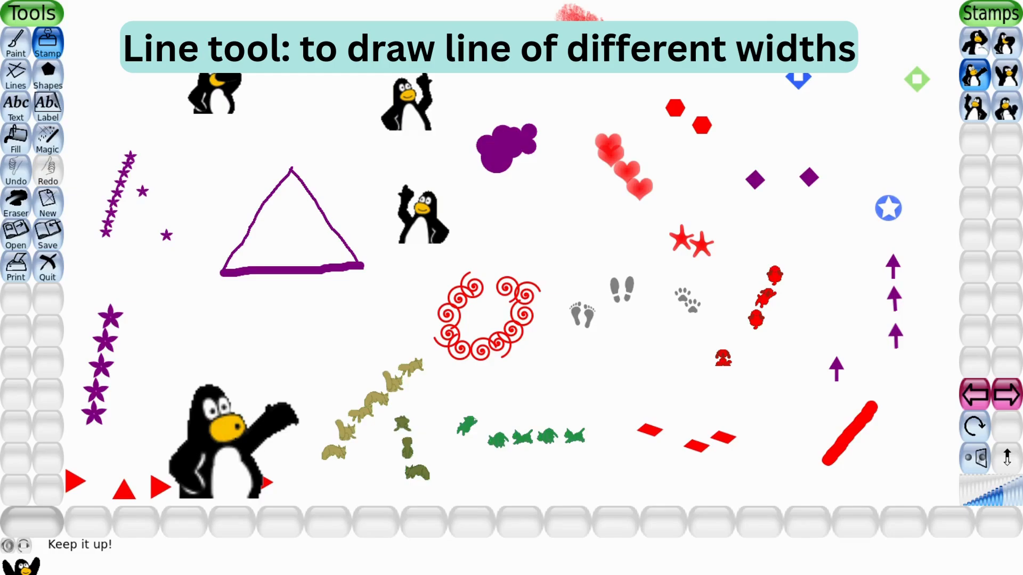
# Draw a thin dark green straight line across the top with the Lines tool and smallest brush.
pyautogui.click(20, 75)
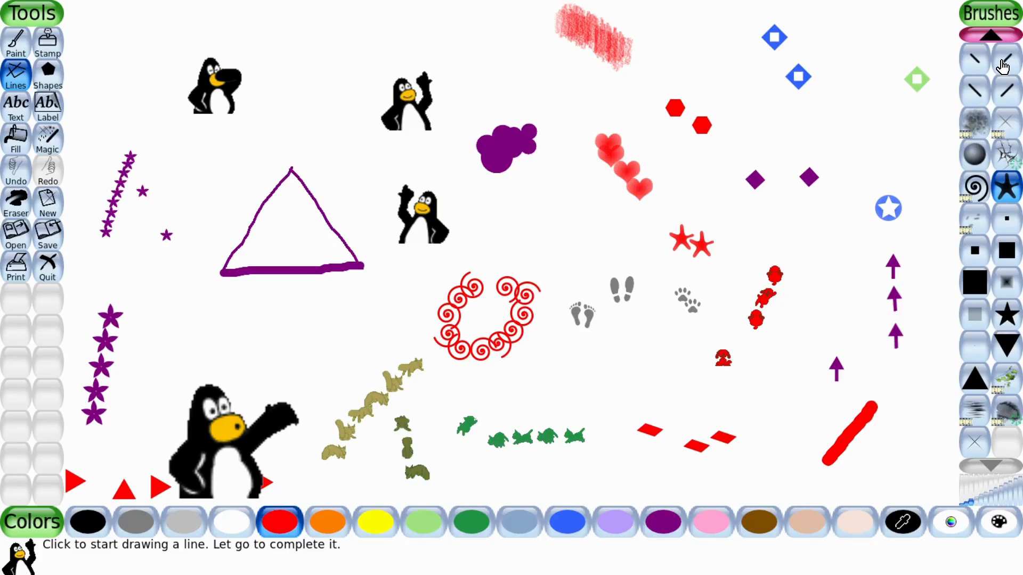
pyautogui.click(999, 38)
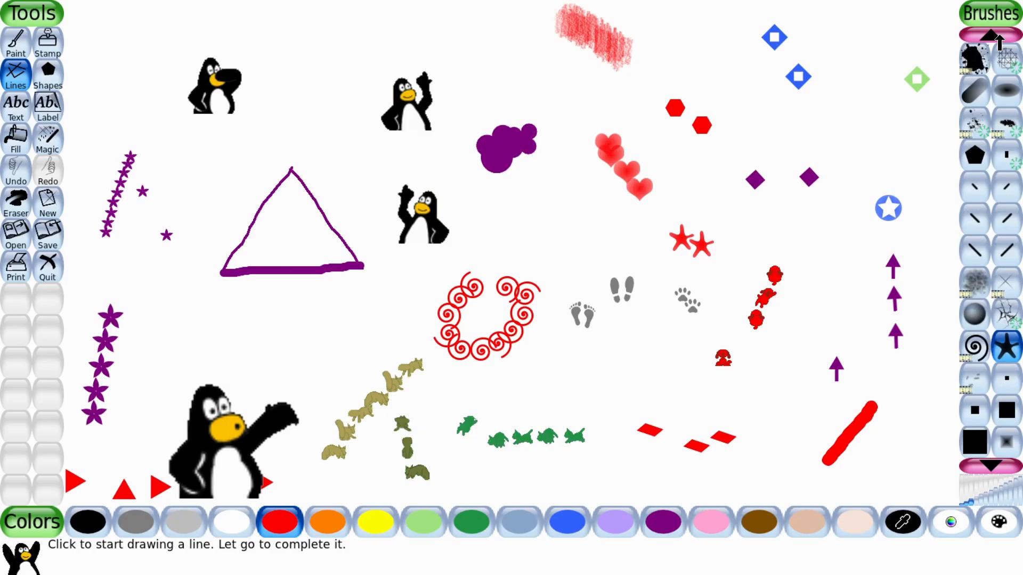
pyautogui.click(1000, 38)
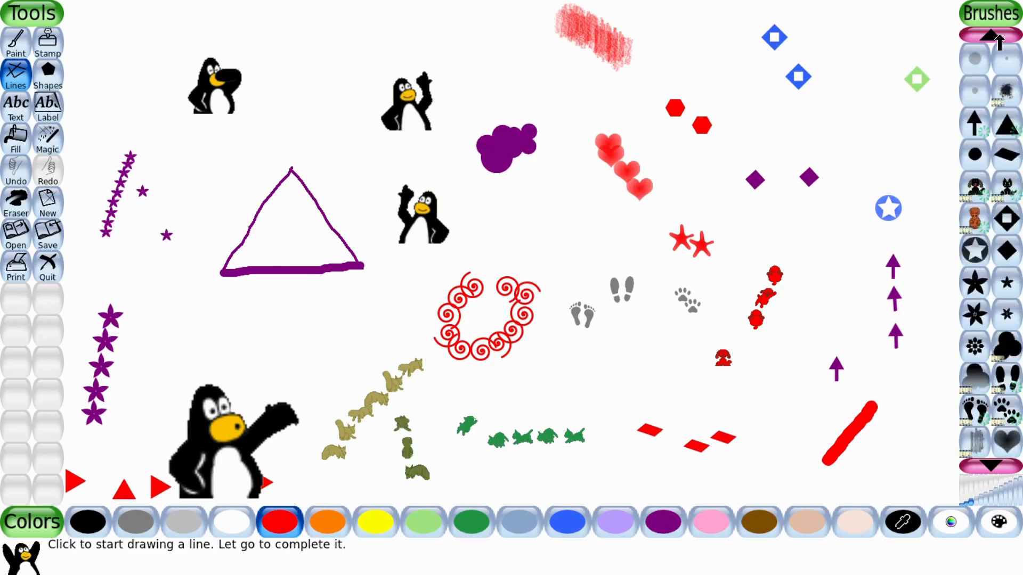
pyautogui.click(1000, 37)
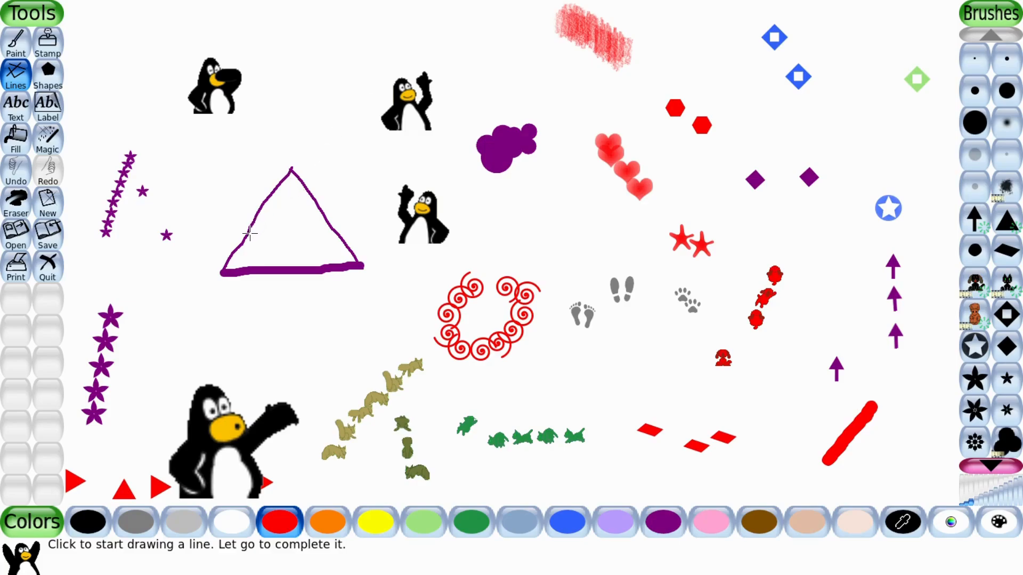
pyautogui.click(975, 61)
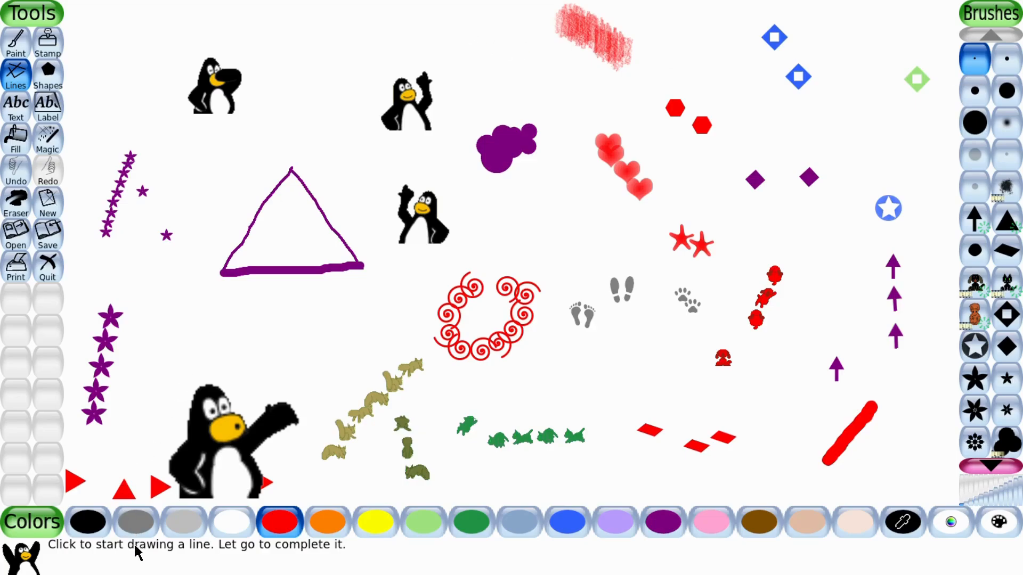
pyautogui.click(481, 520)
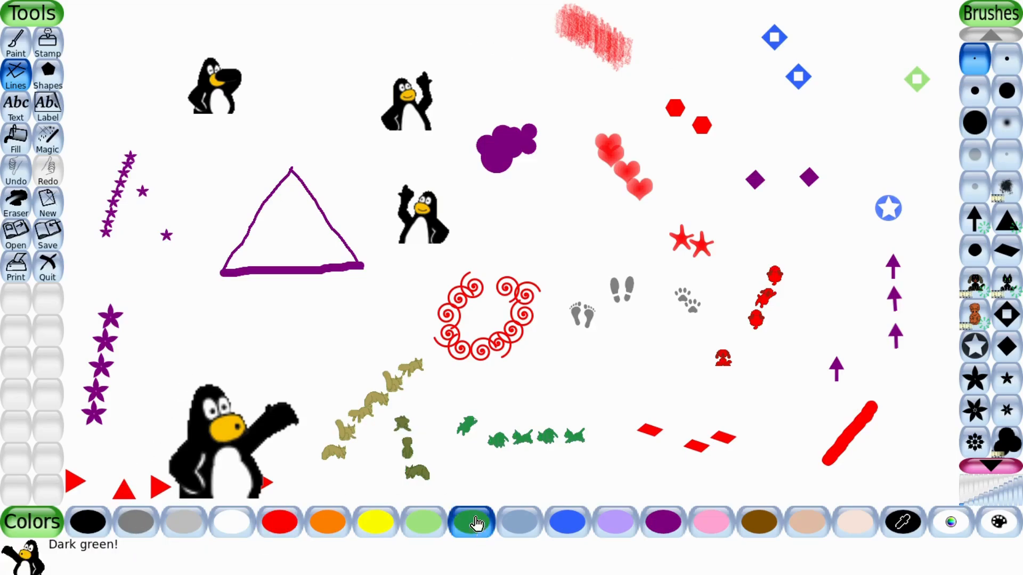
pyautogui.moveTo(298, 32); pyautogui.dragTo(503, 84)
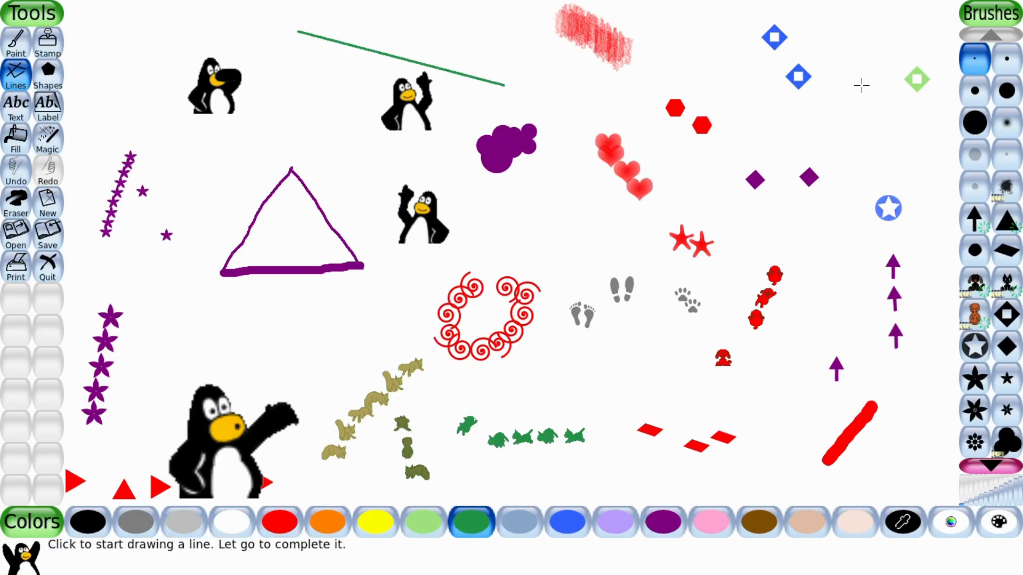
# Draw a green triangular roof in the upper right with three straight lines.
pyautogui.moveTo(872, 45); pyautogui.dragTo(796, 116)
pyautogui.moveTo(872, 45); pyautogui.dragTo(917, 113)
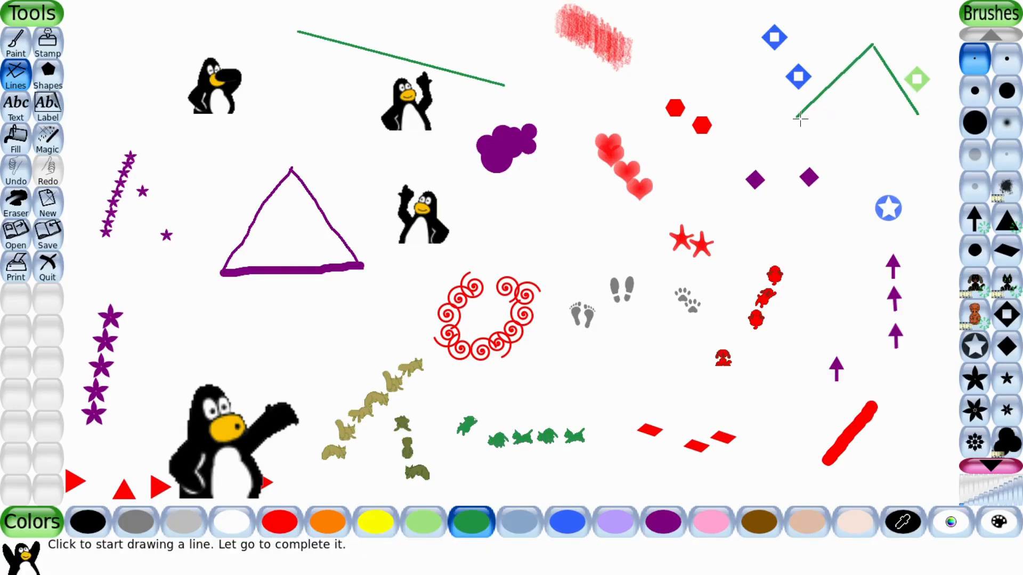
pyautogui.moveTo(794, 118); pyautogui.dragTo(919, 115)
# Draw the house's two walls and floor beneath the roof with three green lines.
pyautogui.moveTo(797, 118); pyautogui.dragTo(798, 218)
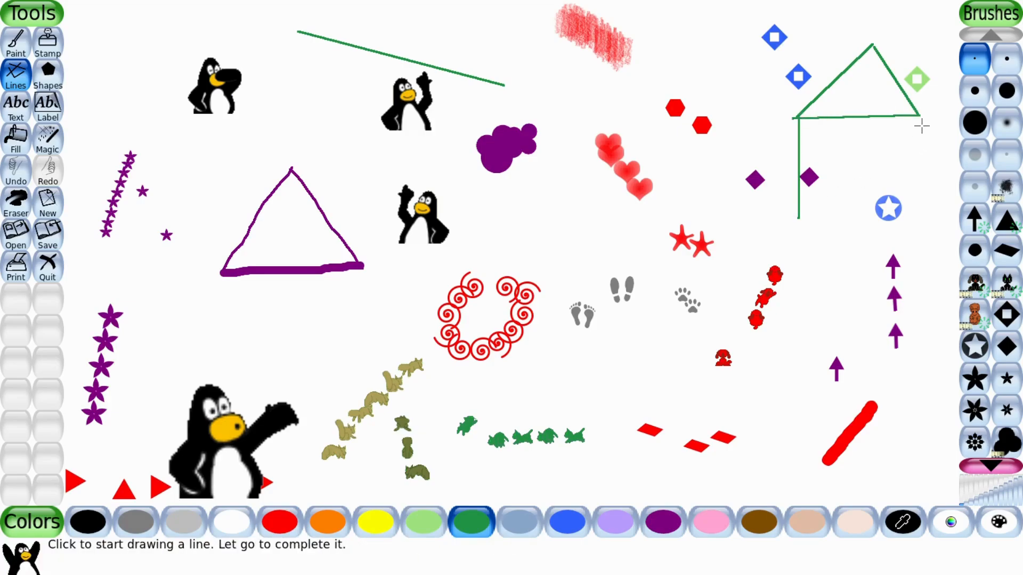
pyautogui.moveTo(919, 115); pyautogui.dragTo(918, 218)
pyautogui.moveTo(798, 217); pyautogui.dragTo(920, 218)
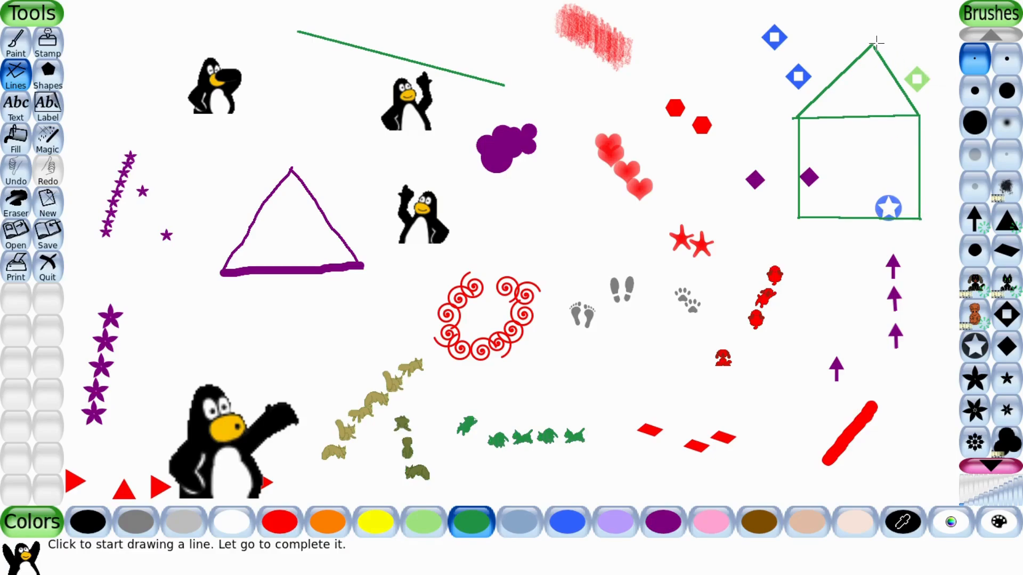
# Close the roof's peak with a short line and paint a small green flower brush mark below the house.
pyautogui.moveTo(877, 44); pyautogui.dragTo(876, 49)
pyautogui.click(977, 442)
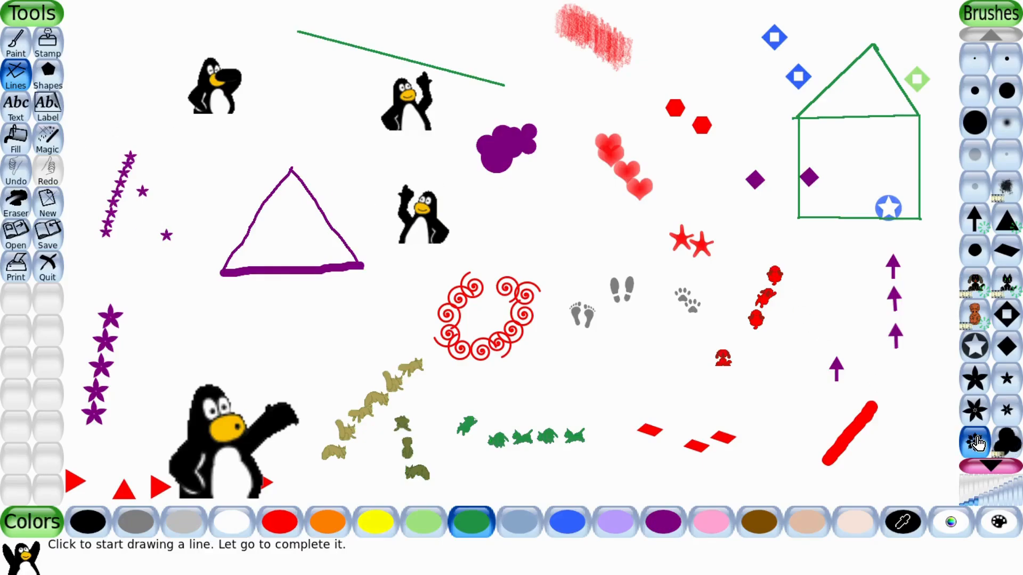
pyautogui.click(789, 452)
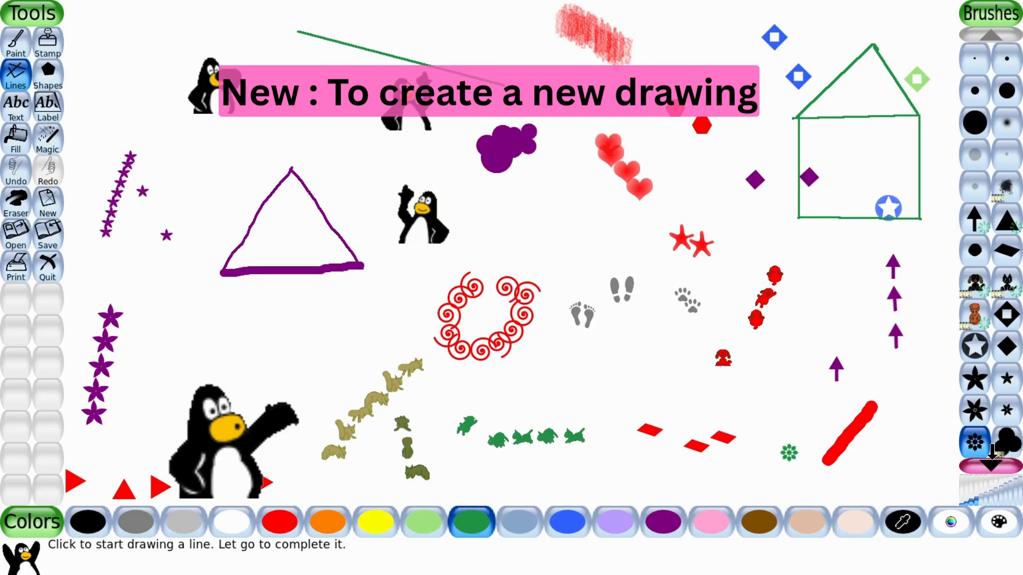
# Start a new blank drawing without saving the current picture.
pyautogui.click(992, 464)
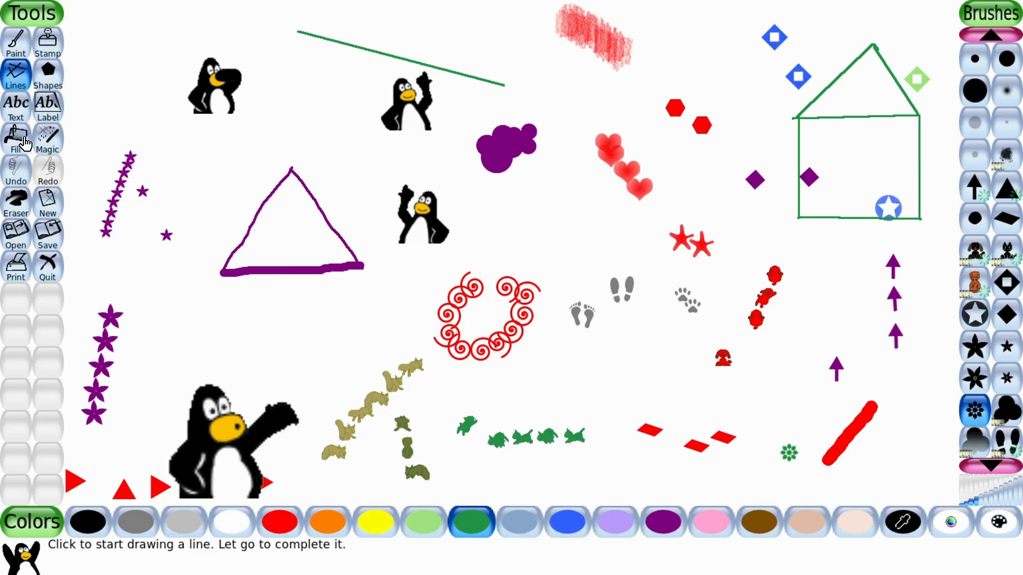
pyautogui.click(49, 198)
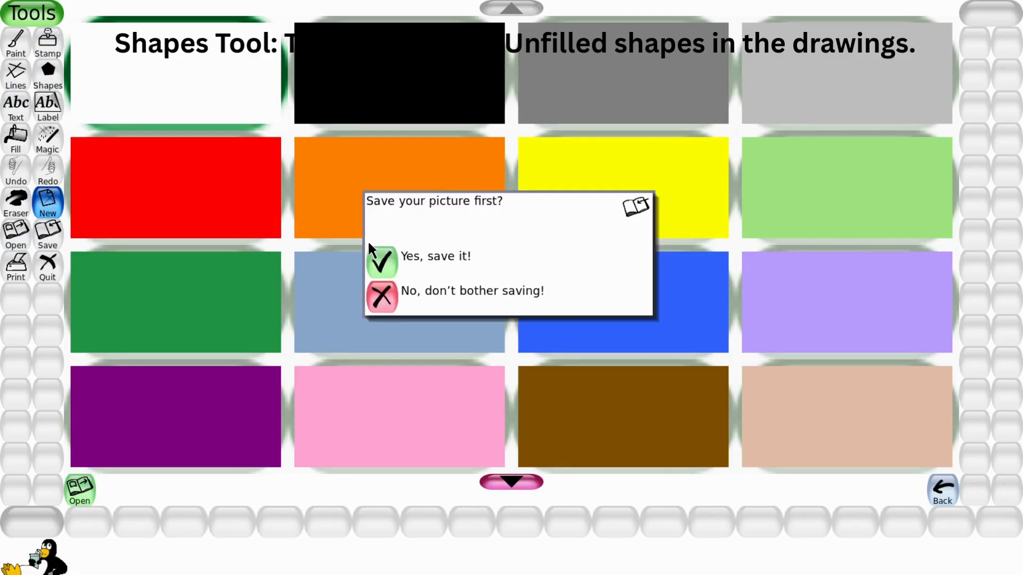
pyautogui.click(382, 296)
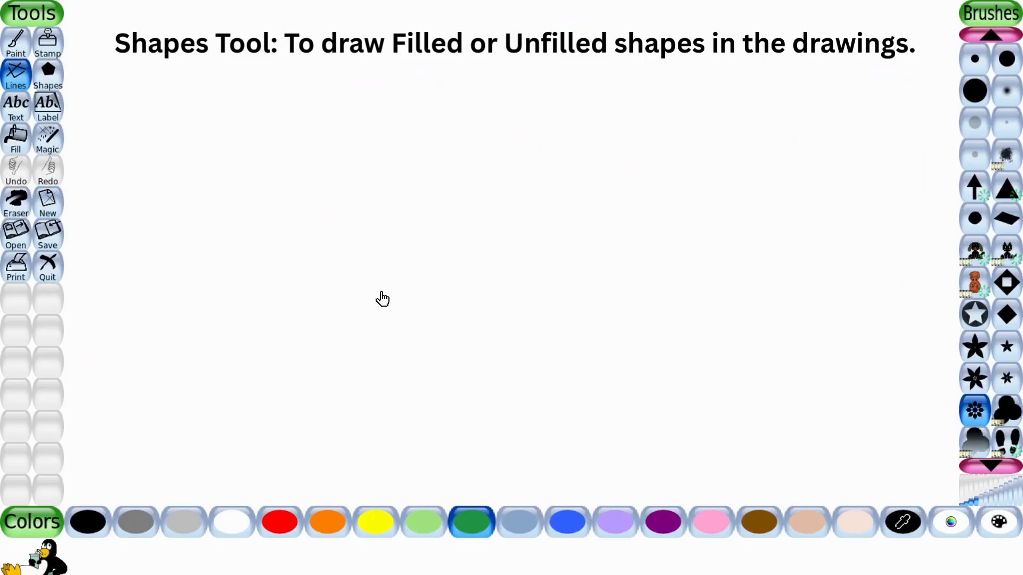
pyautogui.click(55, 78)
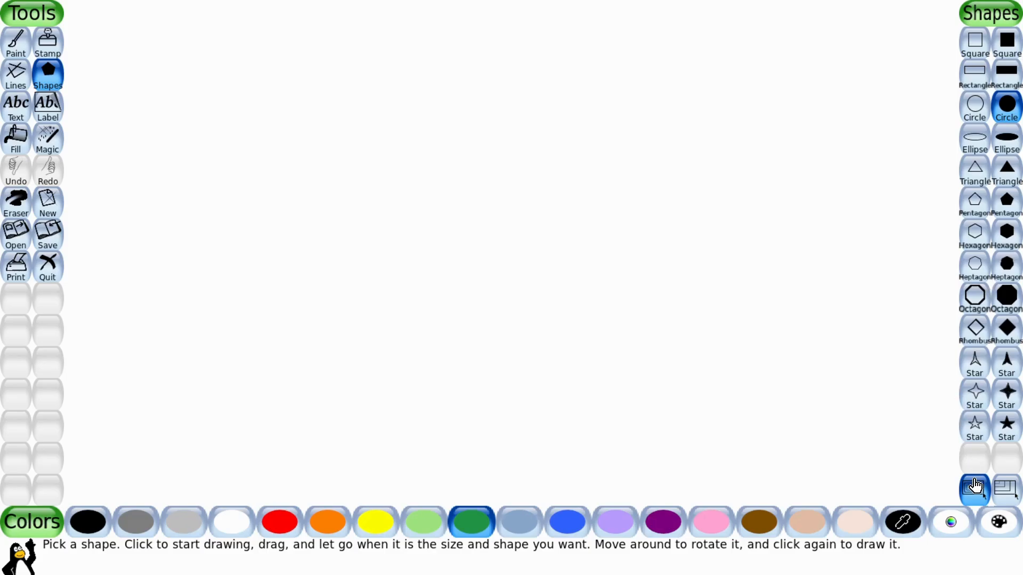
pyautogui.moveTo(436, 181); pyautogui.dragTo(558, 280)
pyautogui.hotkey('ctrl', 'z')
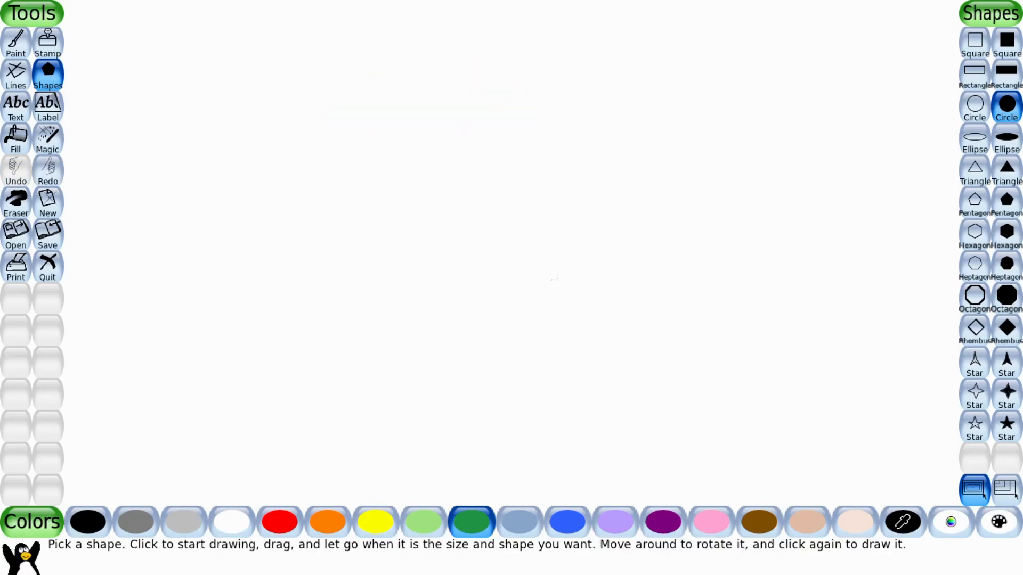
# Draw an unfilled green square about 100 px wide near the top middle of the canvas with the Shapes tool.
pyautogui.click(982, 47)
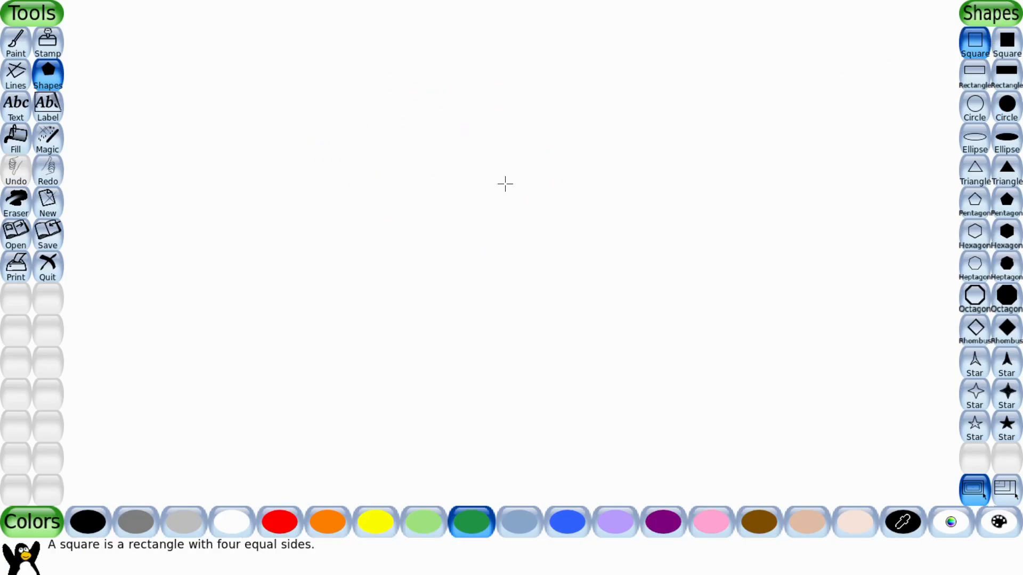
pyautogui.moveTo(507, 182); pyautogui.dragTo(576, 233)
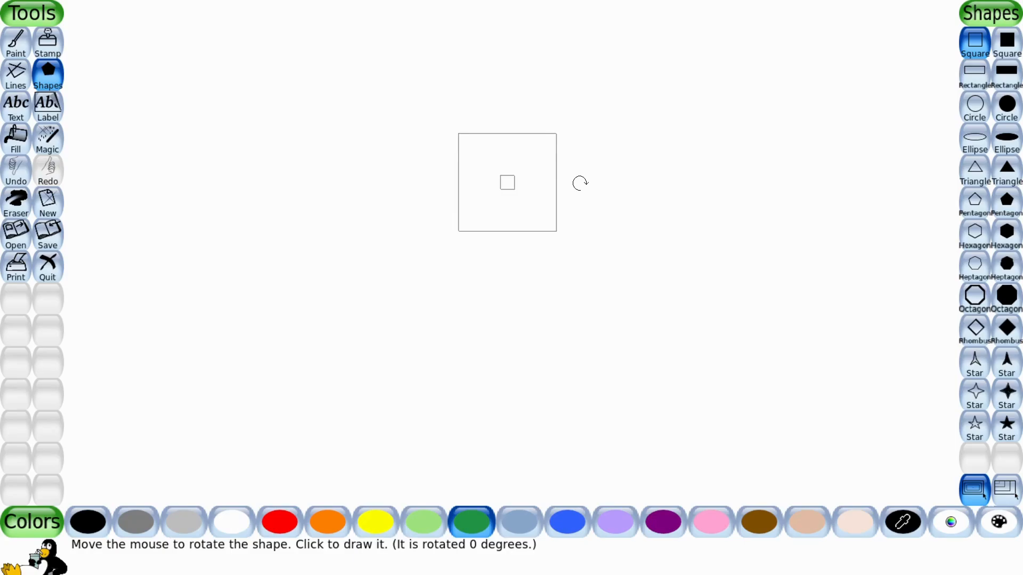
pyautogui.click(579, 183)
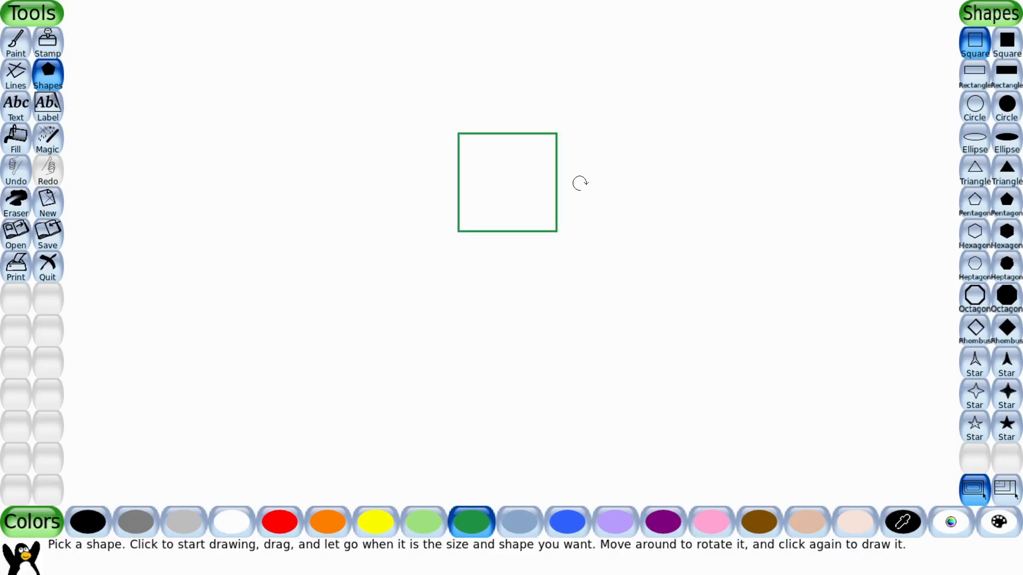
# Switch to drawing shapes from a corner and draw a second unfilled square about 100 px wide in the lower left.
pyautogui.click(1006, 497)
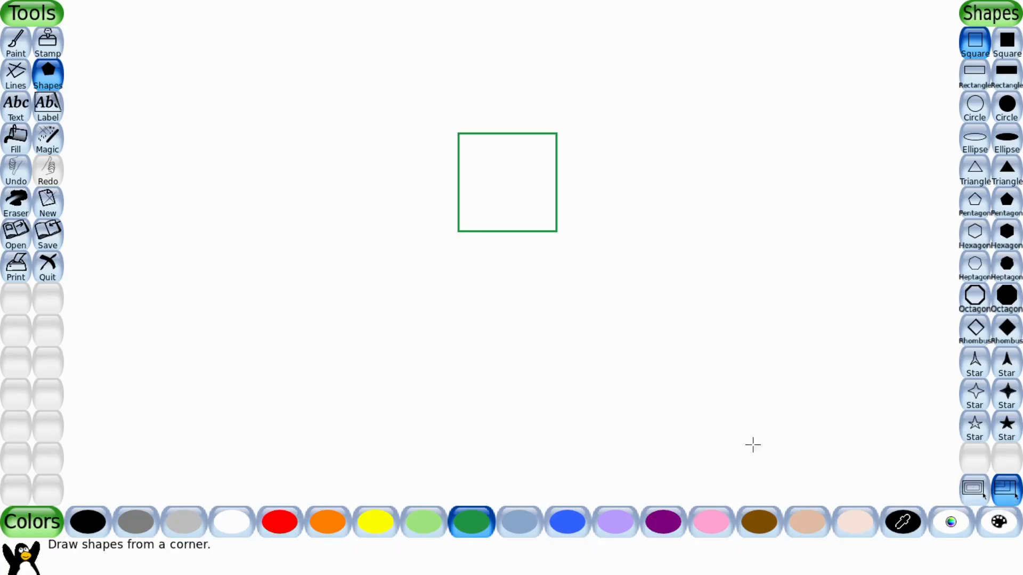
pyautogui.moveTo(271, 282); pyautogui.dragTo(379, 390)
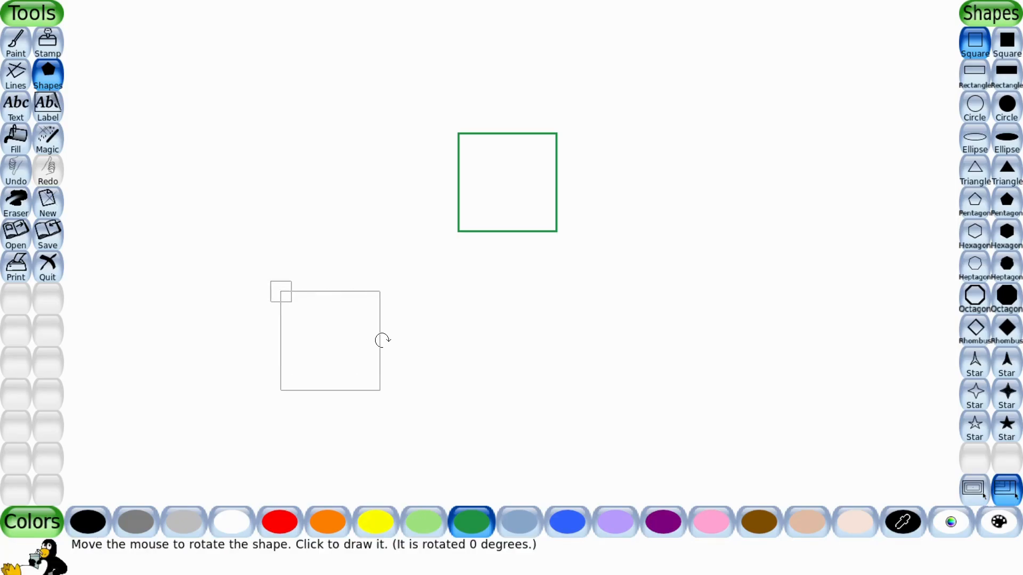
pyautogui.click(382, 340)
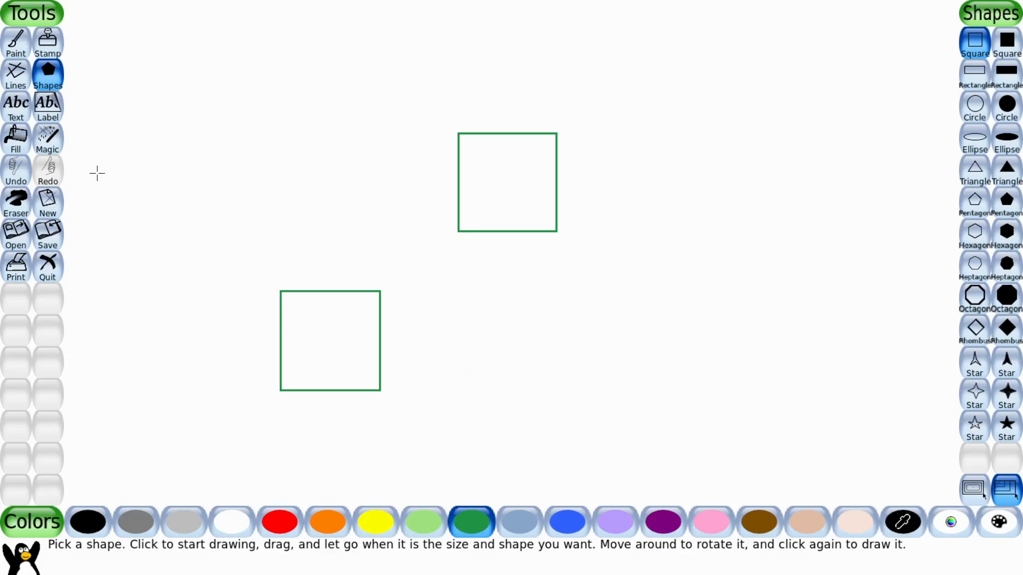
# Type the text ICE with the Text tool and reposition it just above the upper square.
pyautogui.click(16, 108)
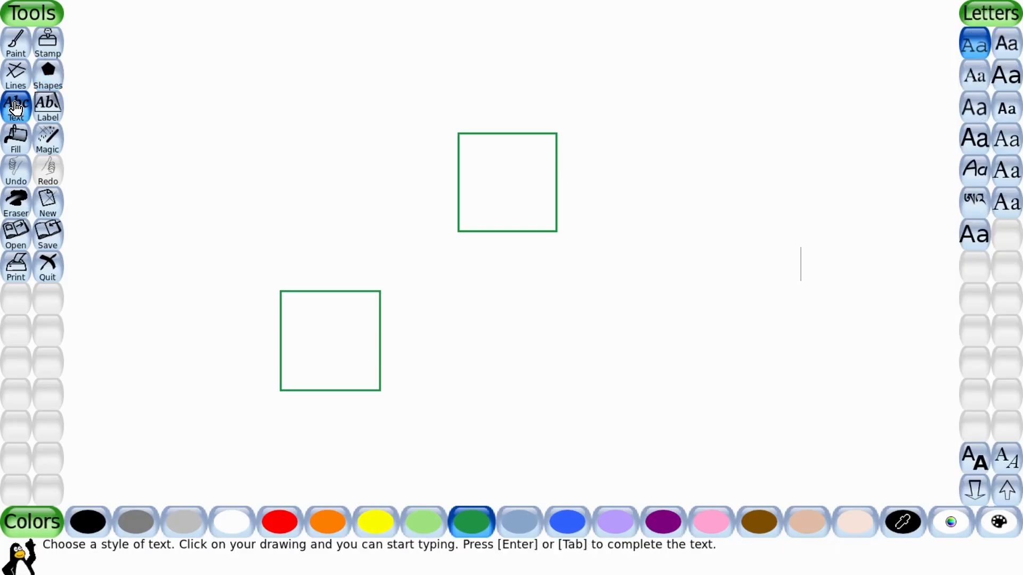
pyautogui.click(360, 47)
pyautogui.write('ICE')
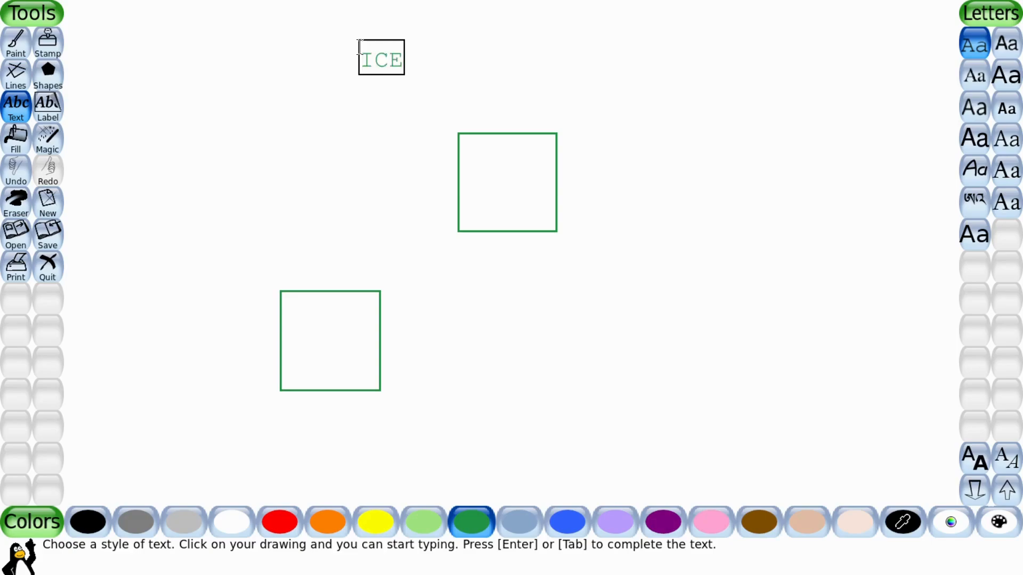
pyautogui.click(369, 56)
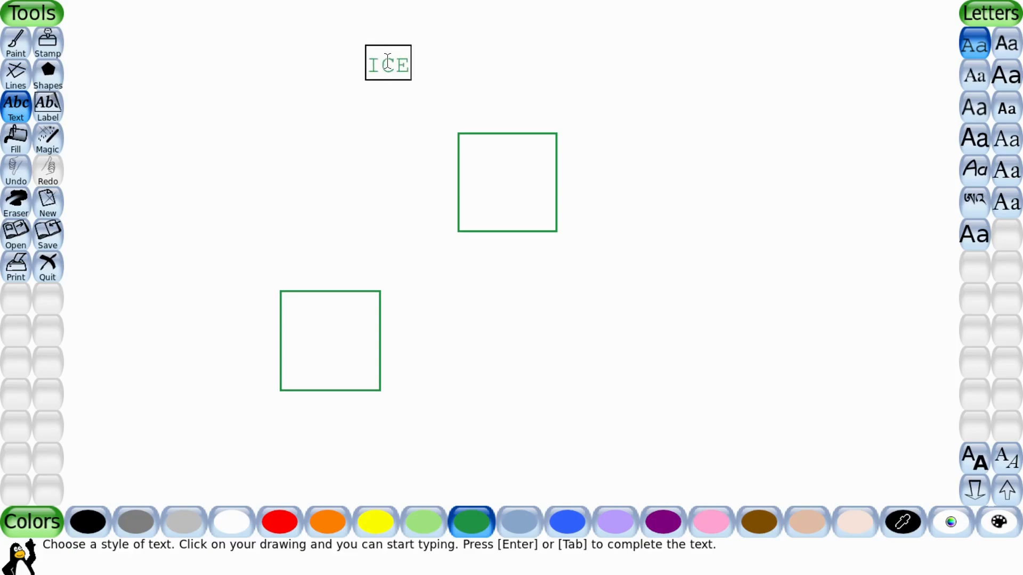
pyautogui.click(409, 68)
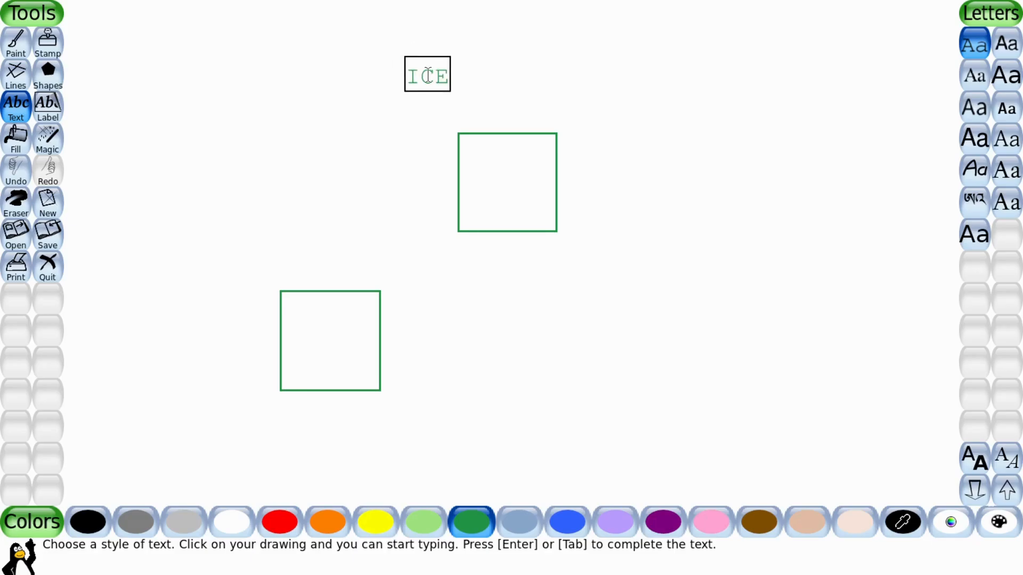
pyautogui.click(427, 74)
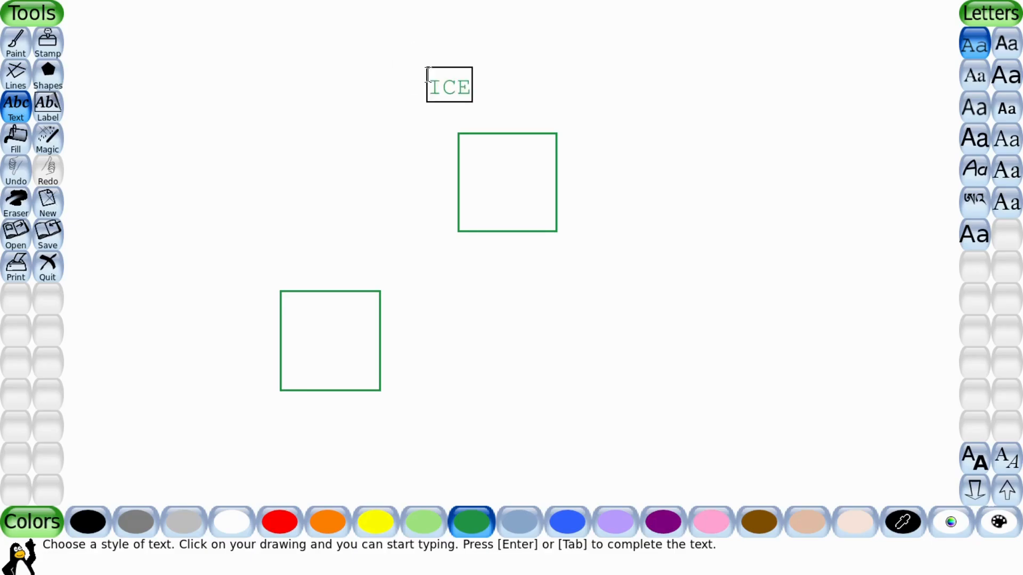
# Set the text to bold DejaVu Sans and enlarge it to 66 pixels.
pyautogui.click(1011, 76)
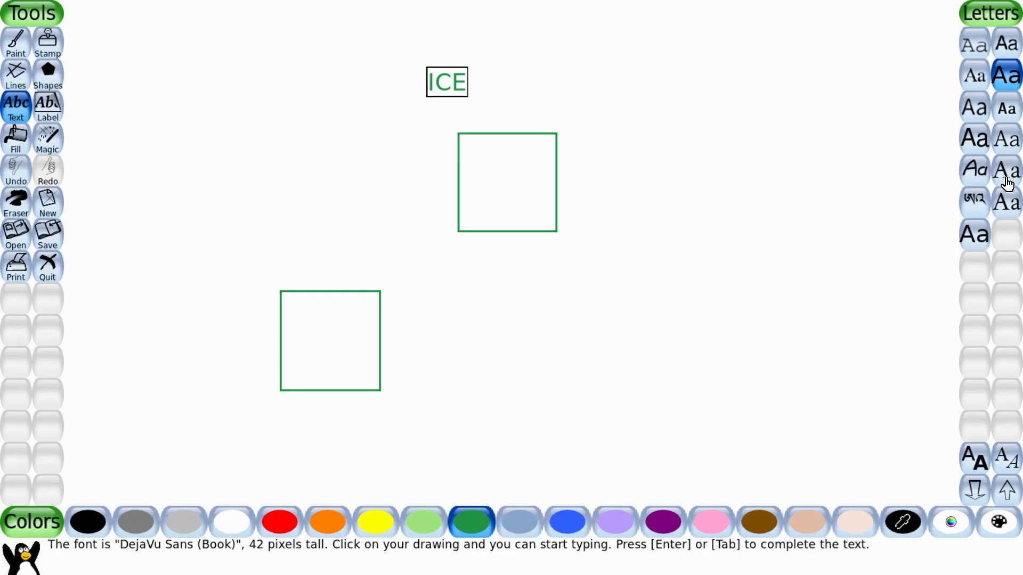
pyautogui.click(979, 467)
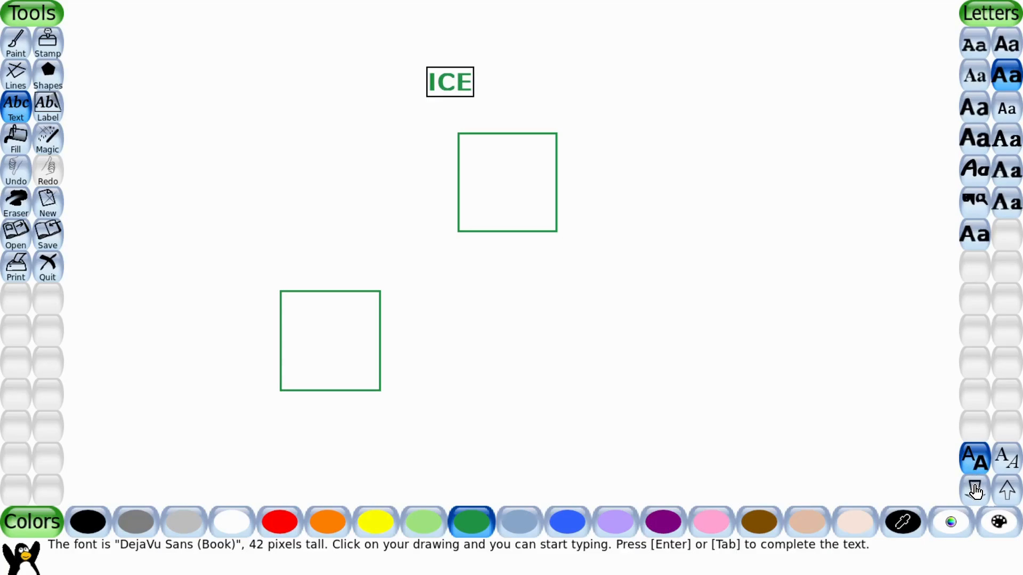
pyautogui.click(976, 491)
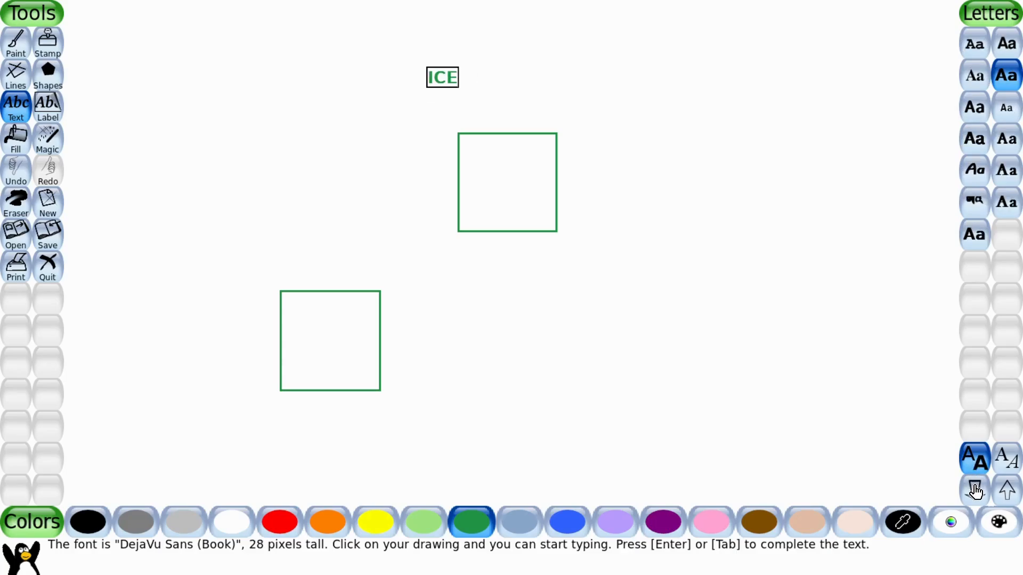
pyautogui.click(1013, 490)
pyautogui.click(1013, 490)
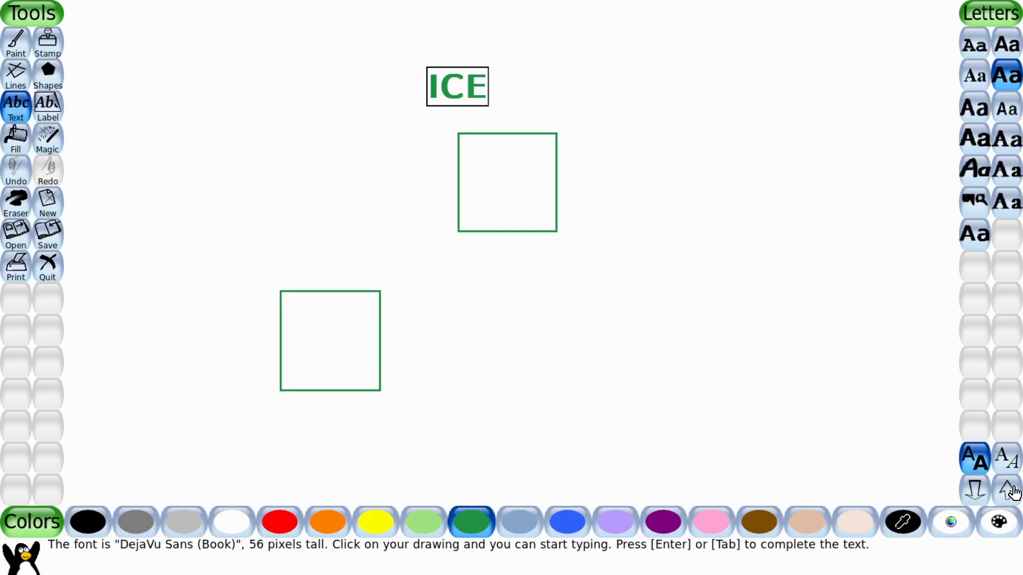
pyautogui.click(1012, 490)
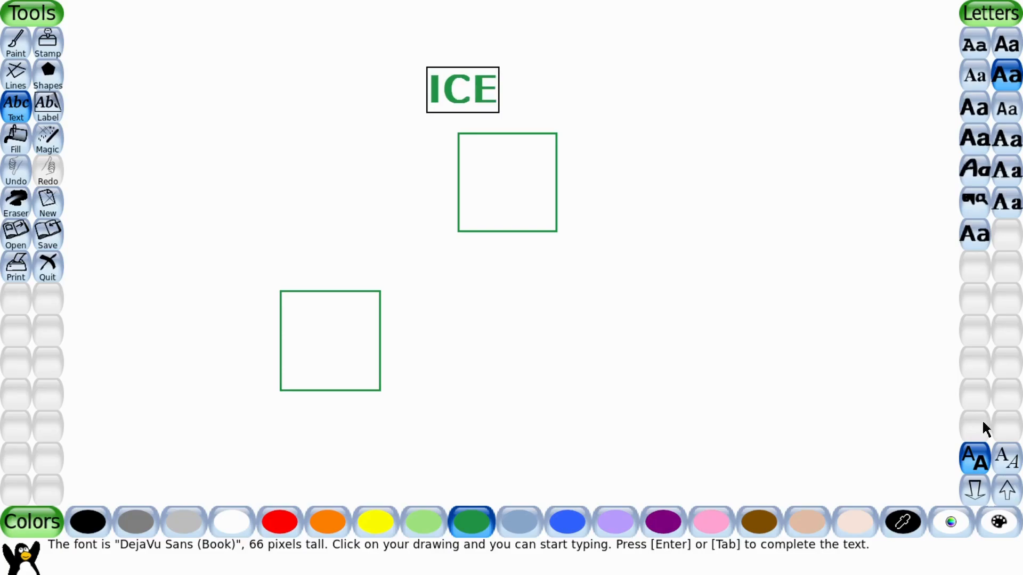
# Try the Nachlieli, TSCu_Comic and Thryomanes fonts, apply ae_Nice at 74 pixels and finish the text.
pyautogui.click(978, 145)
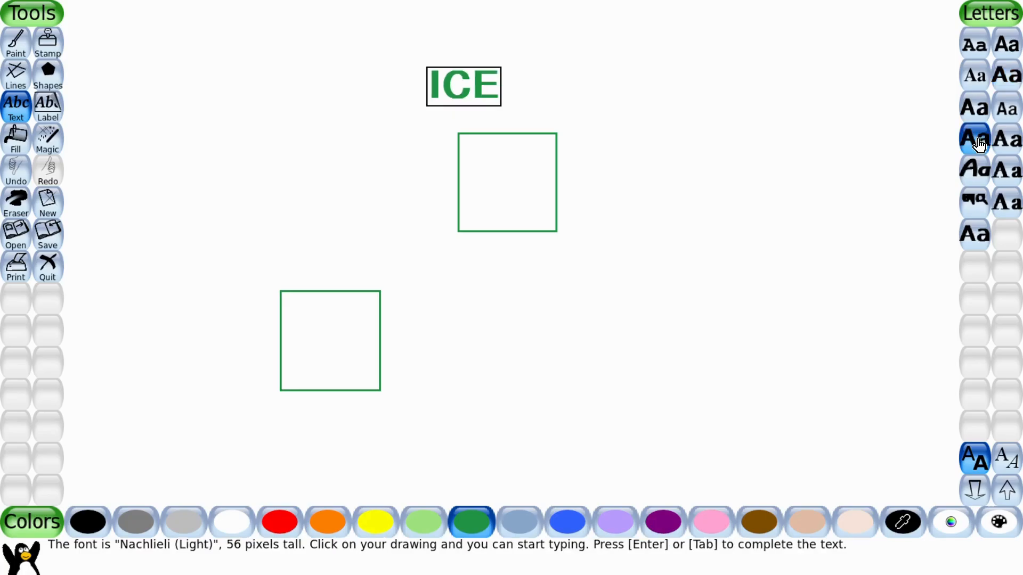
pyautogui.click(975, 174)
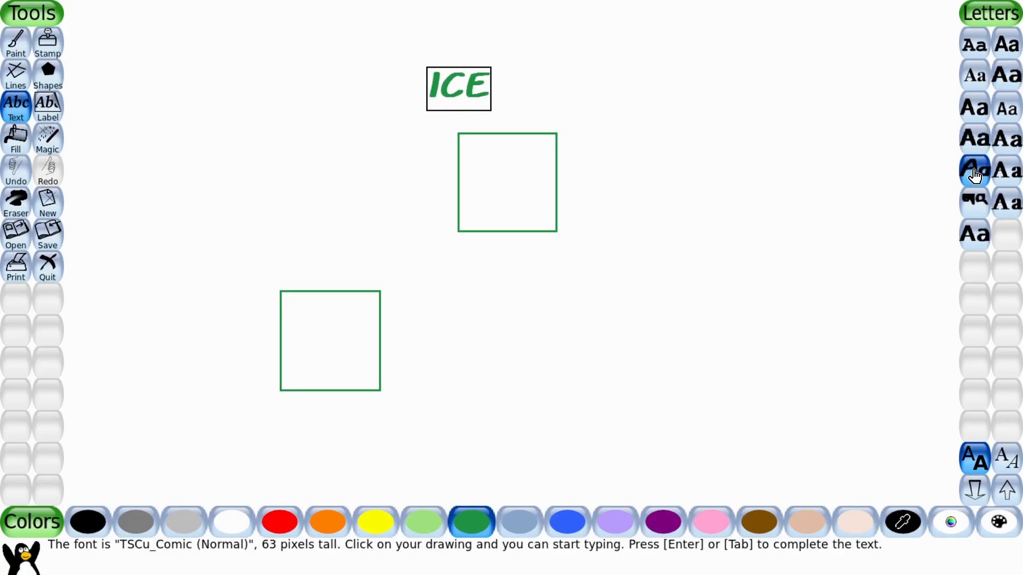
pyautogui.click(1005, 181)
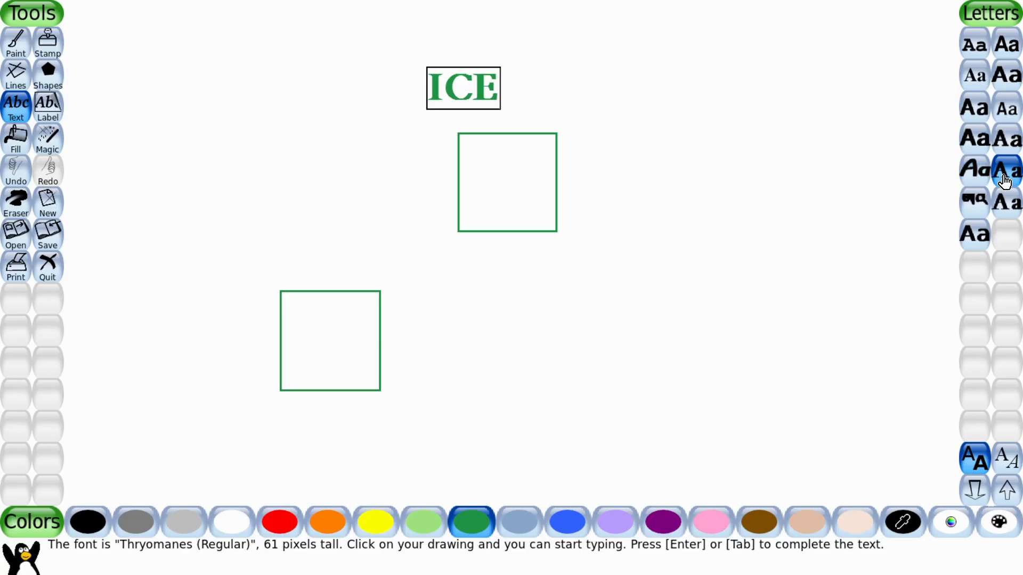
pyautogui.click(975, 233)
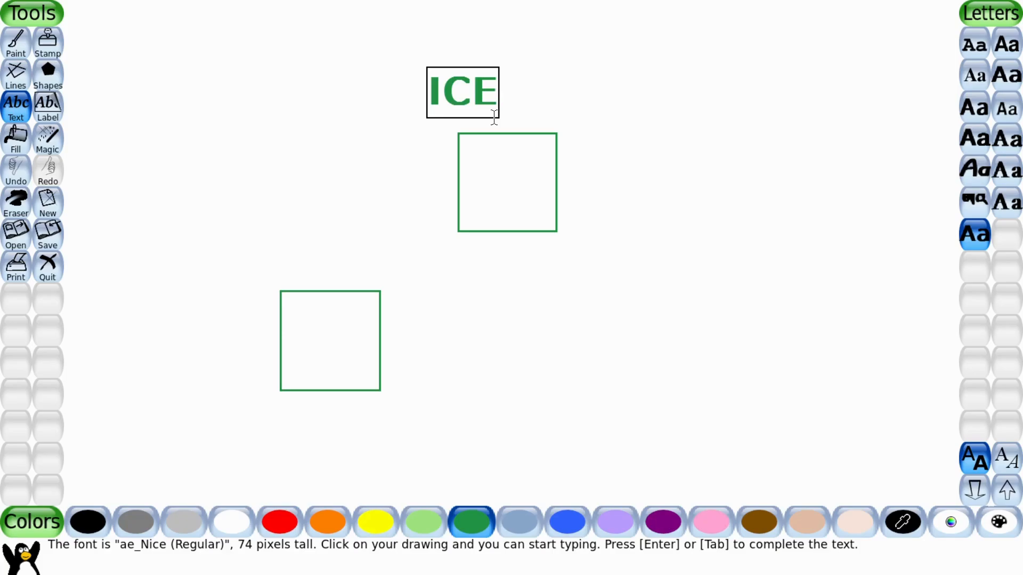
pyautogui.press('Return')
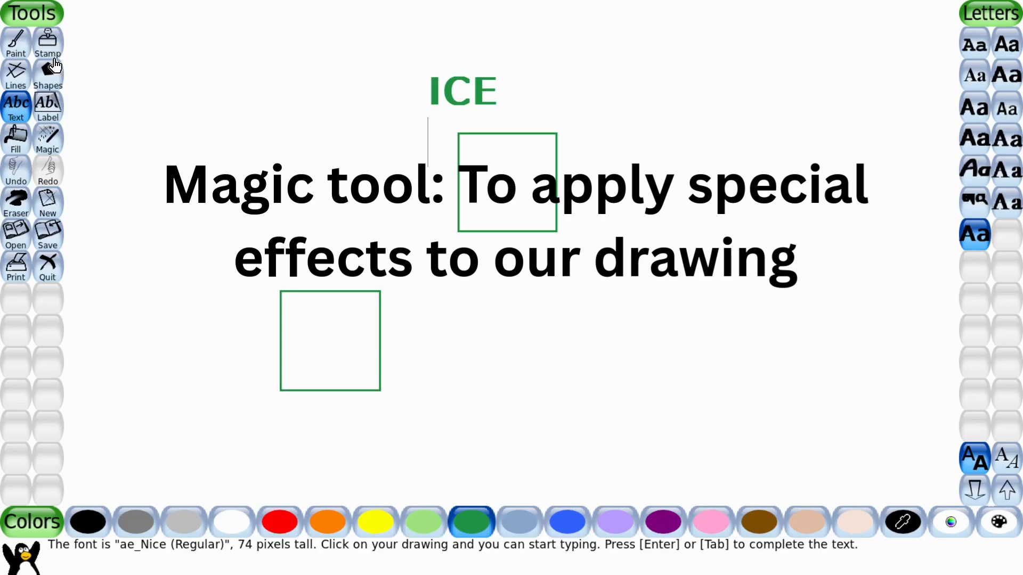
pyautogui.click(49, 106)
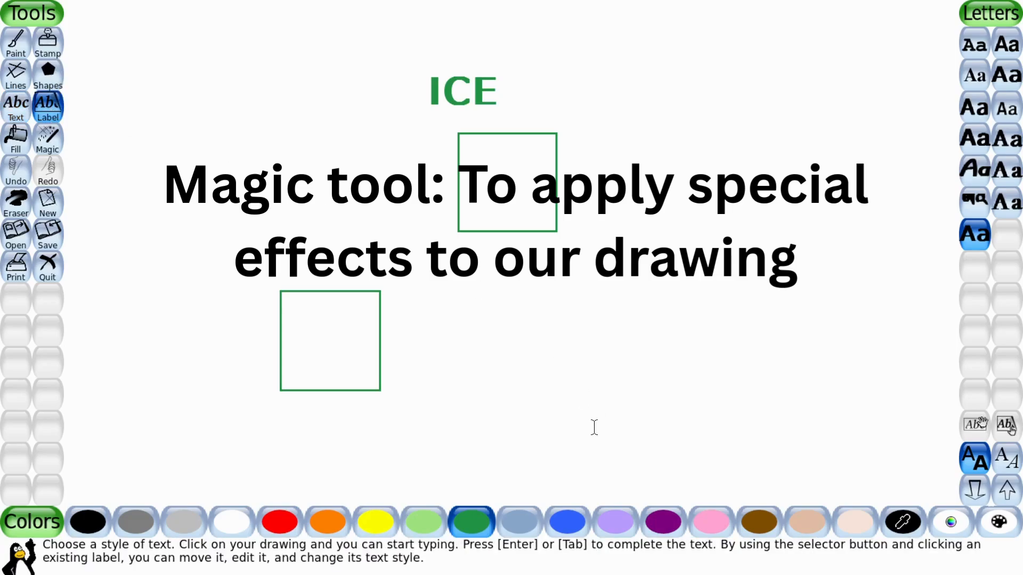
pyautogui.click(526, 331)
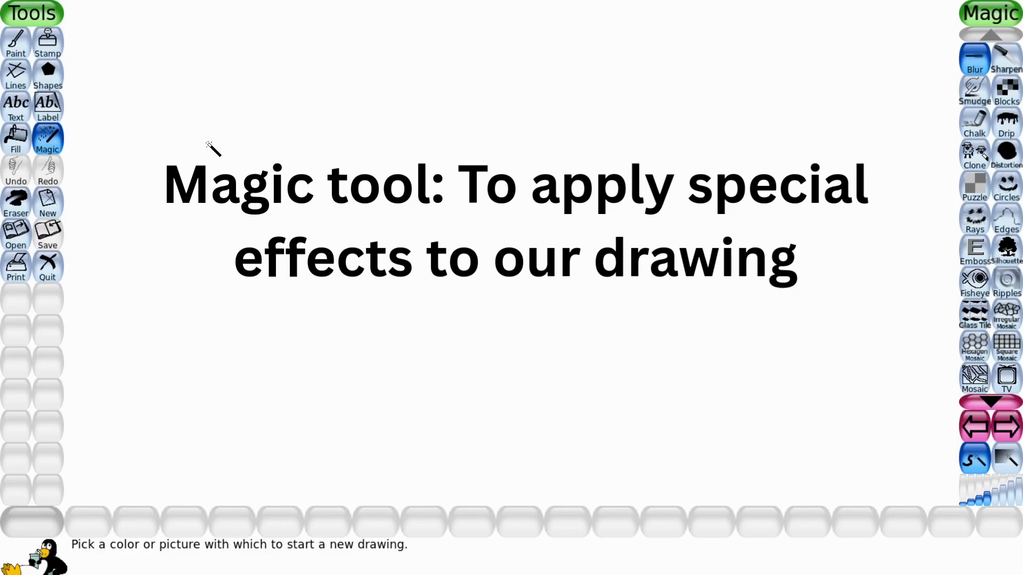
# Draw a row of bricks along the top edge of a new canvas with the Magic tool's Bricks effect.
pyautogui.click(1004, 429)
pyautogui.click(1005, 434)
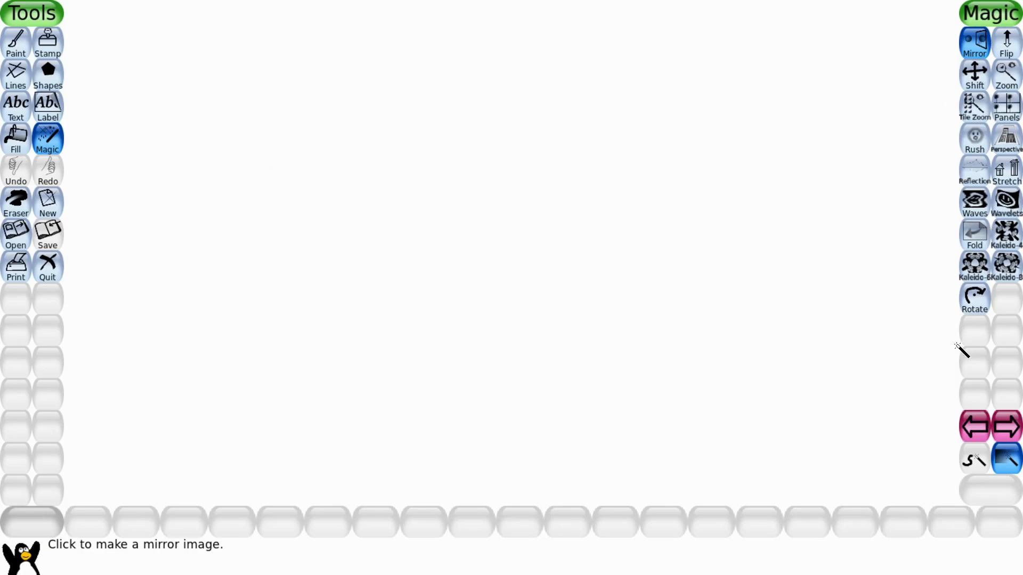
pyautogui.click(967, 429)
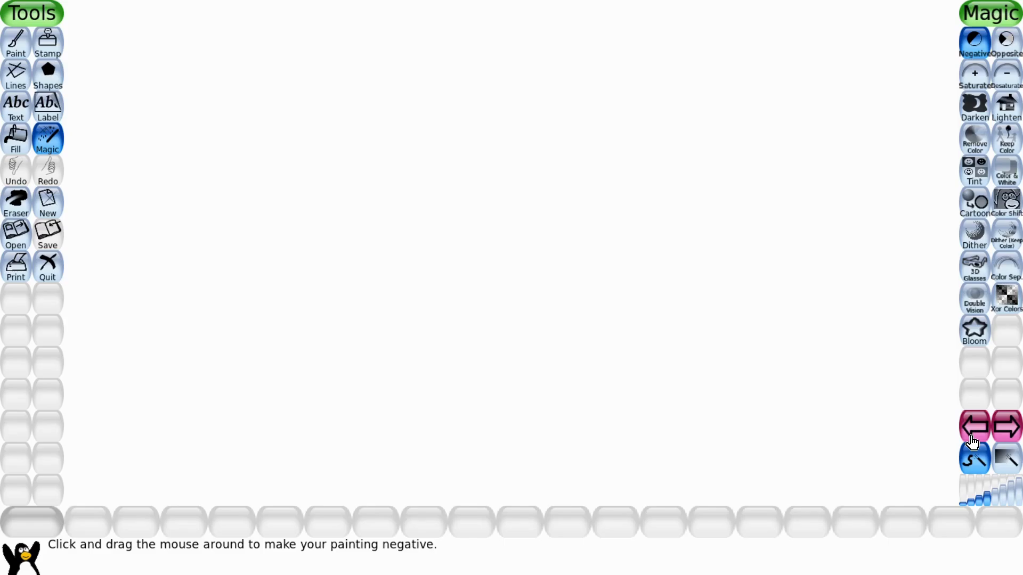
pyautogui.click(1016, 440)
pyautogui.click(1016, 440)
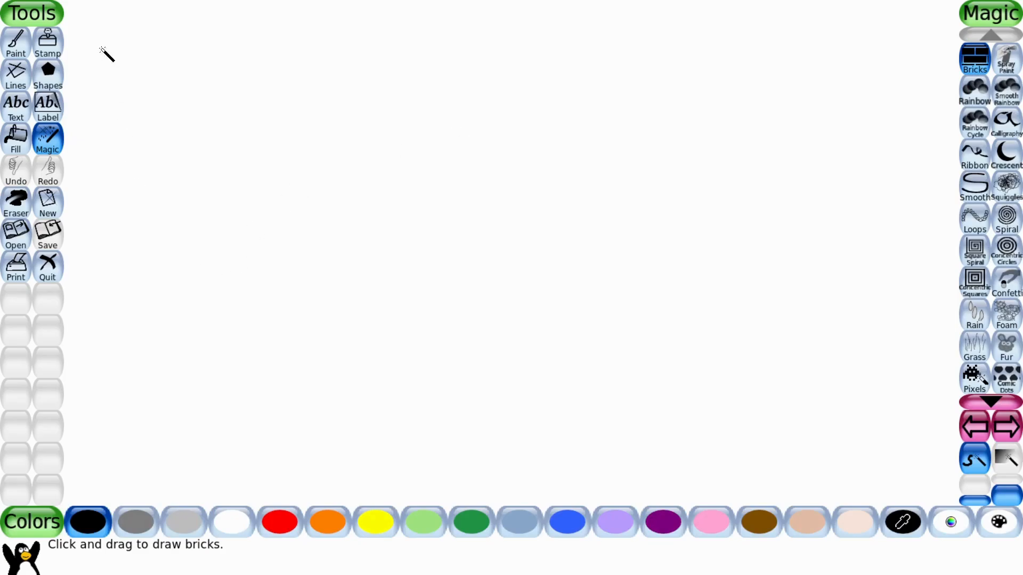
pyautogui.moveTo(68, 2)
pyautogui.mouseDown()
pyautogui.moveTo(275, 22)
pyautogui.moveTo(165, 2)
pyautogui.moveTo(263, 3)
pyautogui.mouseUp()
pyautogui.click(318, 12)
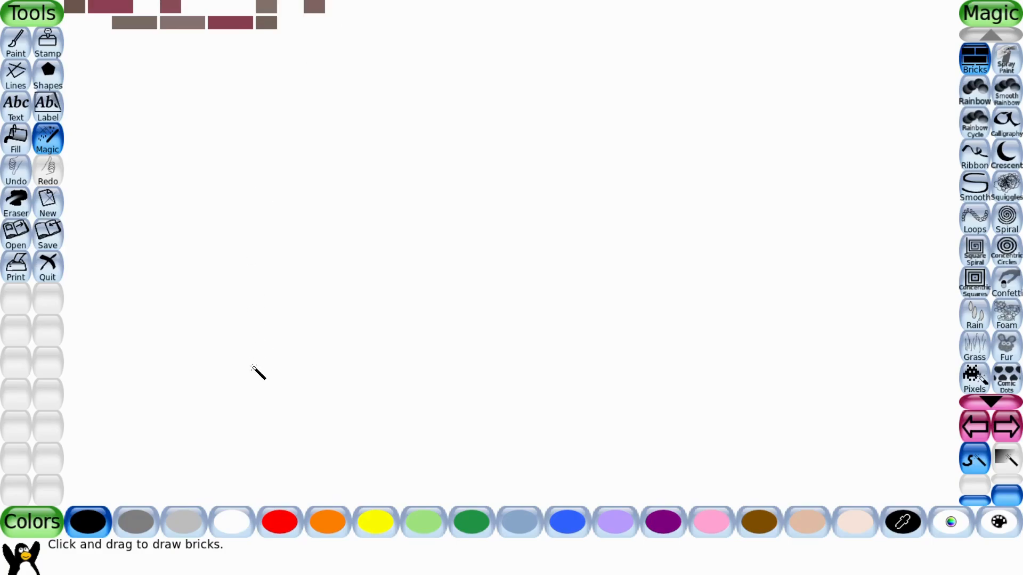
# Switch to red and add a red brick at the end of the lower brick row.
pyautogui.click(277, 517)
pyautogui.click(291, 24)
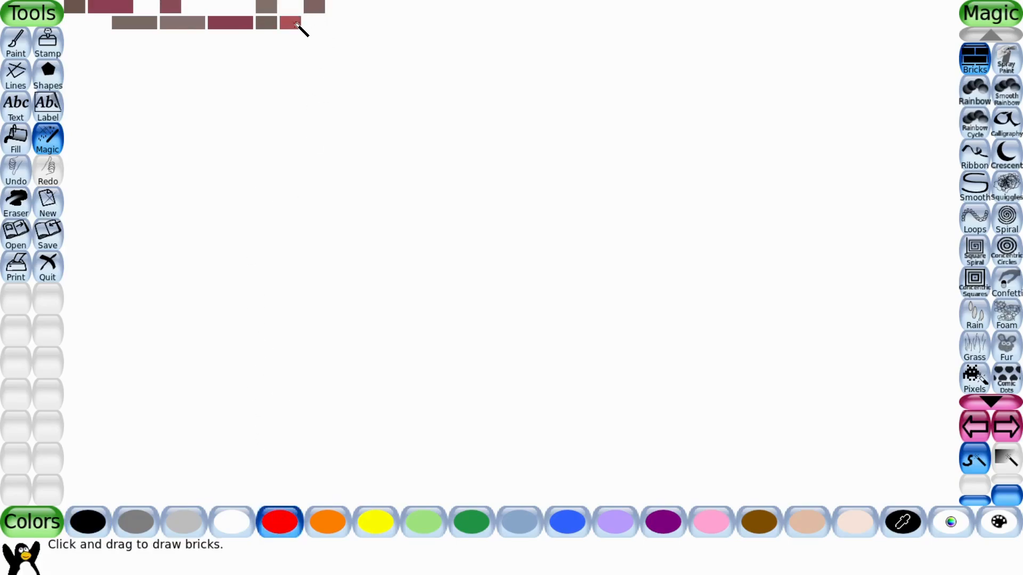
# Extend the brick wall rightward with a third row, then draw a rainbow arc near the top-right with the Rainbow effect.
pyautogui.moveTo(372, 17)
pyautogui.mouseDown()
pyautogui.moveTo(411, 2)
pyautogui.moveTo(484, 20)
pyautogui.moveTo(494, 7)
pyautogui.moveTo(597, 20)
pyautogui.moveTo(595, 32)
pyautogui.moveTo(511, 26)
pyautogui.moveTo(701, 21)
pyautogui.mouseUp()
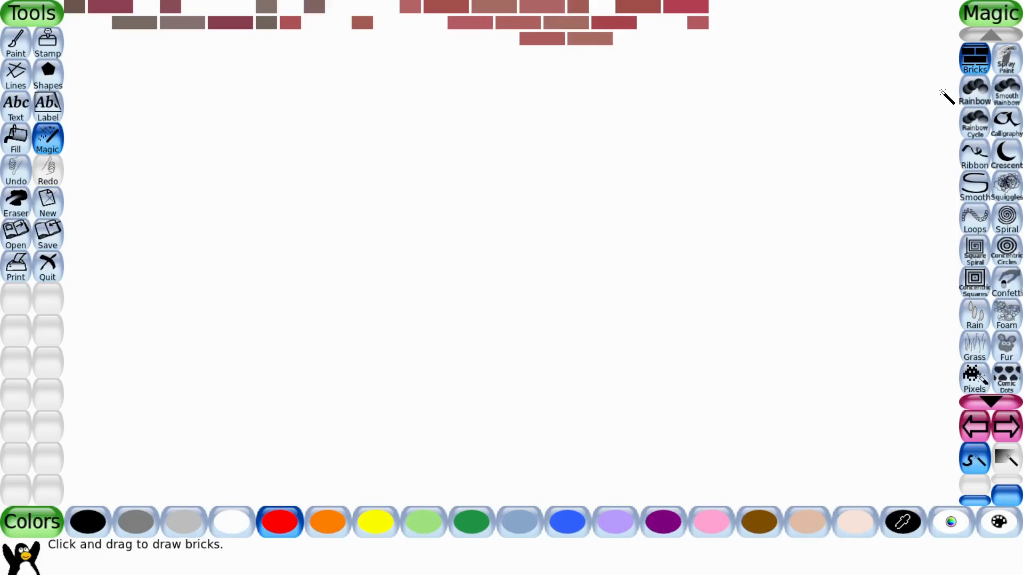
pyautogui.click(975, 92)
pyautogui.moveTo(719, 80)
pyautogui.mouseDown()
pyautogui.moveTo(796, 50)
pyautogui.moveTo(871, 72)
pyautogui.mouseUp()
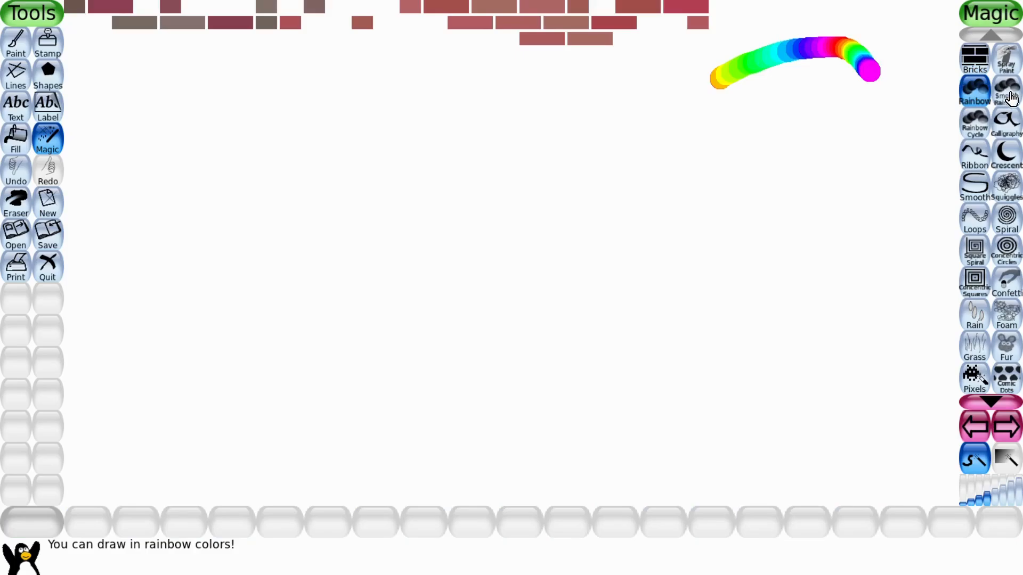
# Write the word ICE in red with the Calligraphy effect across the upper canvas.
pyautogui.click(1010, 123)
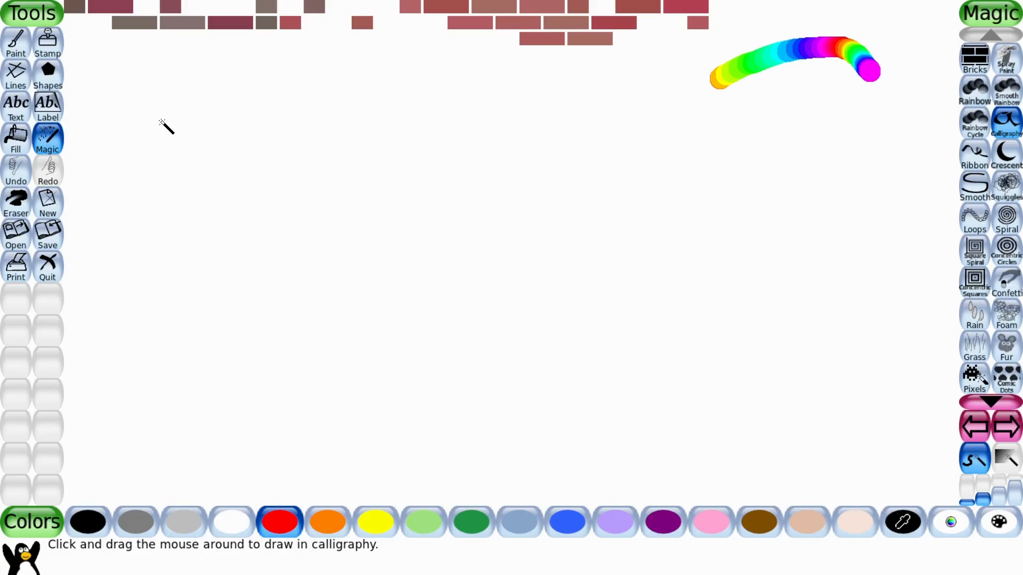
pyautogui.moveTo(160, 121); pyautogui.dragTo(281, 104)
pyautogui.moveTo(203, 107)
pyautogui.mouseDown()
pyautogui.moveTo(207, 211)
pyautogui.moveTo(174, 222)
pyautogui.moveTo(268, 205)
pyautogui.mouseUp()
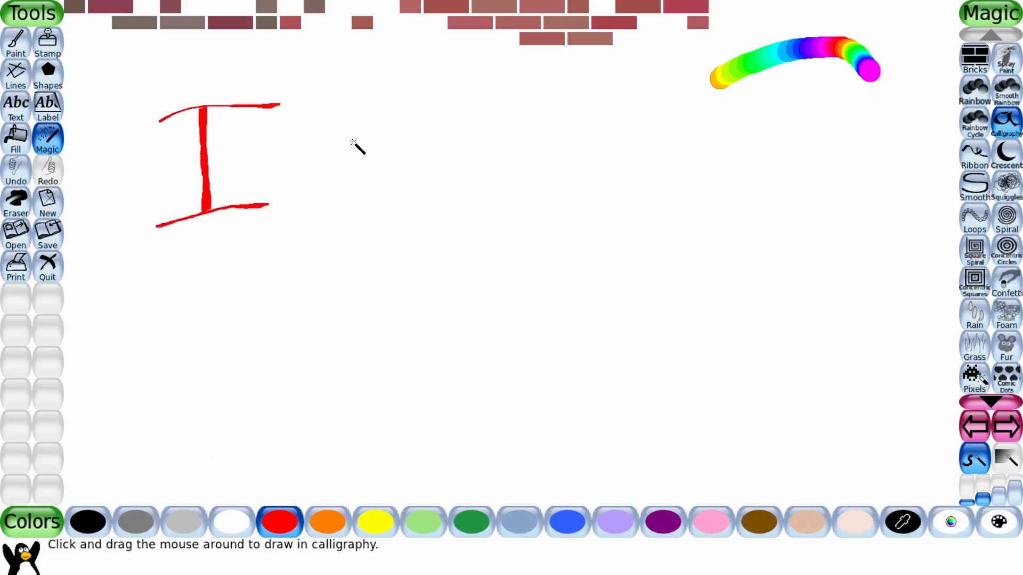
pyautogui.moveTo(361, 128)
pyautogui.mouseDown()
pyautogui.moveTo(294, 131)
pyautogui.moveTo(295, 204)
pyautogui.moveTo(351, 216)
pyautogui.mouseUp()
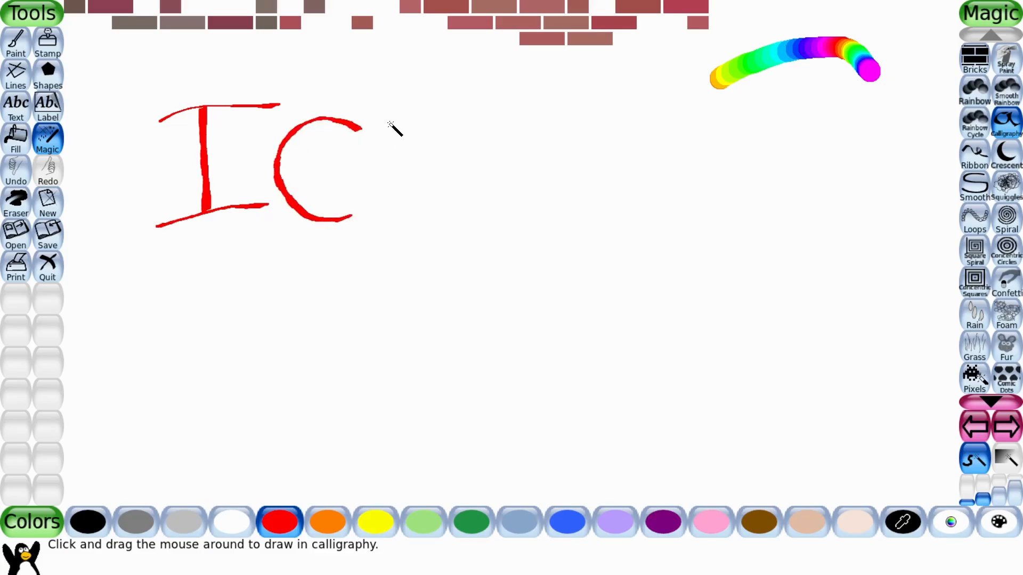
pyautogui.moveTo(390, 124)
pyautogui.mouseDown()
pyautogui.moveTo(396, 237)
pyautogui.moveTo(458, 223)
pyautogui.mouseUp()
pyautogui.moveTo(395, 179); pyautogui.dragTo(446, 169)
pyautogui.moveTo(384, 122); pyautogui.dragTo(463, 131)
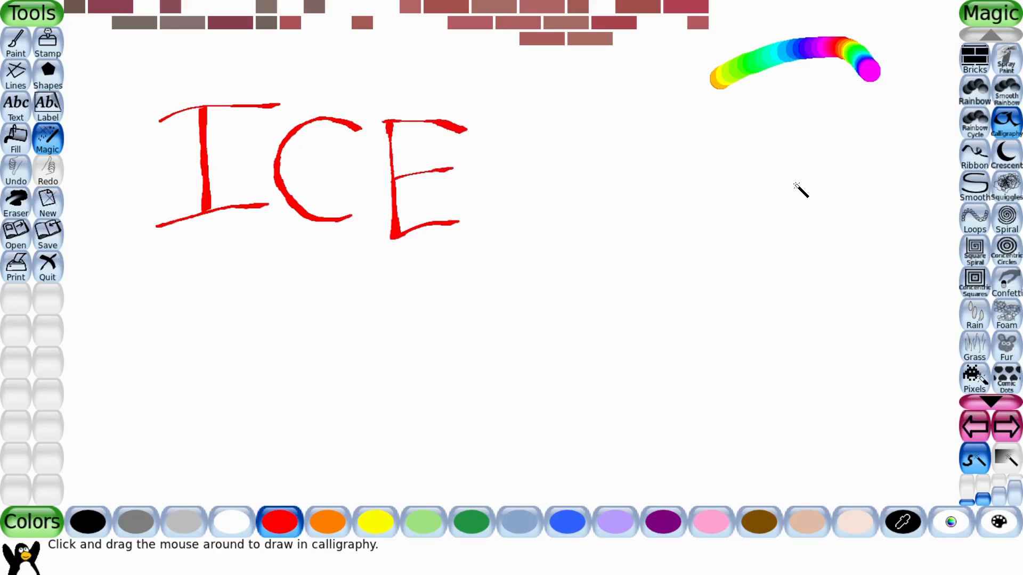
# Draw an ampersand after ICE with the Ribbon effect.
pyautogui.click(967, 155)
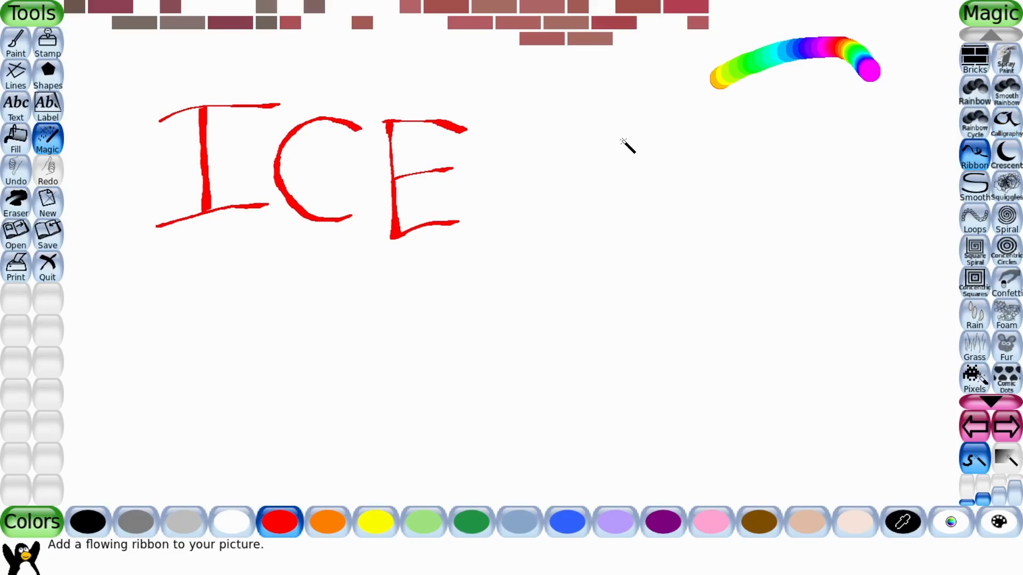
pyautogui.moveTo(620, 139)
pyautogui.mouseDown()
pyautogui.moveTo(586, 169)
pyautogui.moveTo(622, 195)
pyautogui.moveTo(621, 240)
pyautogui.mouseUp()
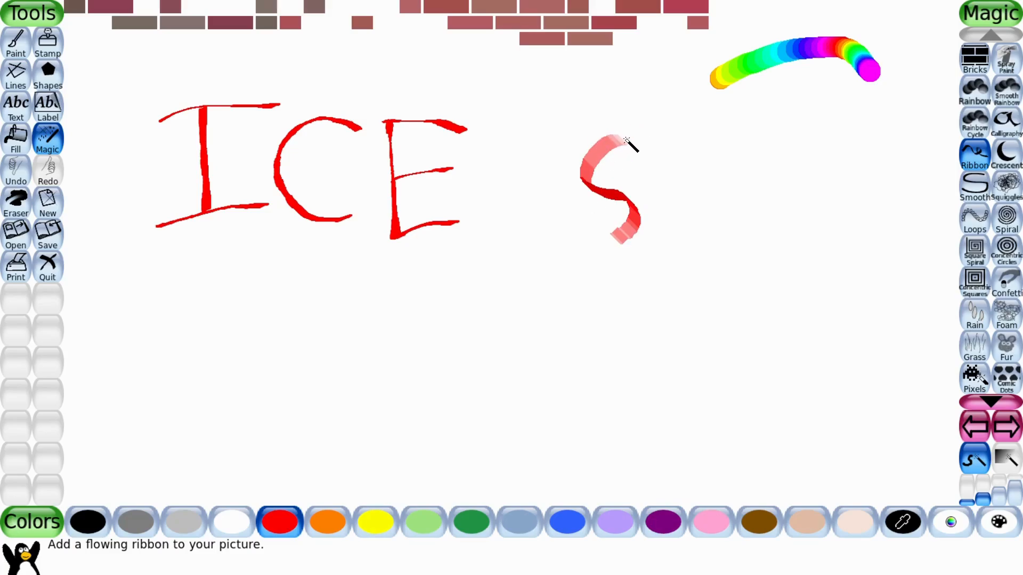
pyautogui.moveTo(627, 140)
pyautogui.mouseDown()
pyautogui.moveTo(587, 221)
pyautogui.moveTo(665, 230)
pyautogui.mouseUp()
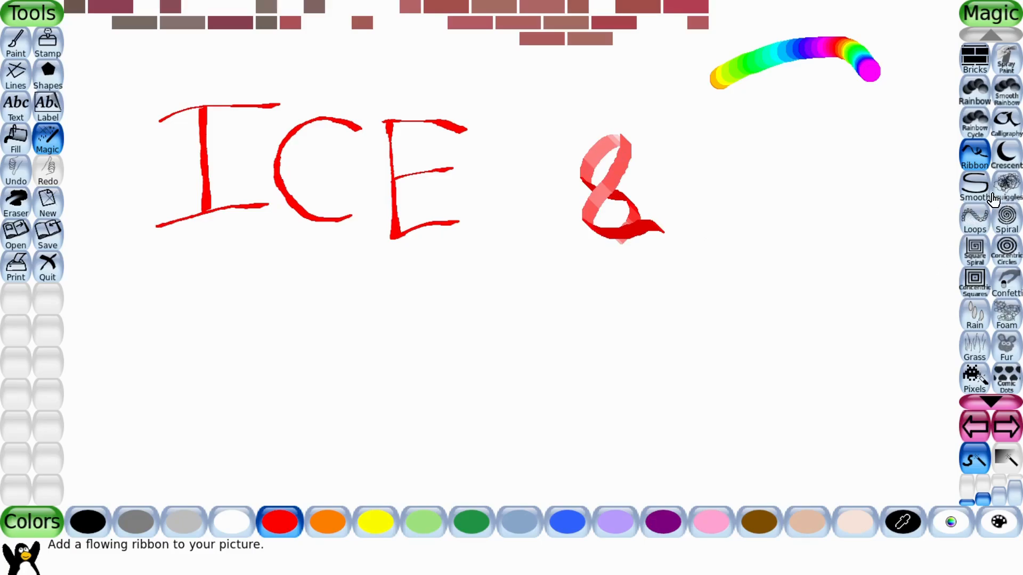
# Draw a large red crescent to the right of the ampersand with the Crescent effect.
pyautogui.click(1006, 155)
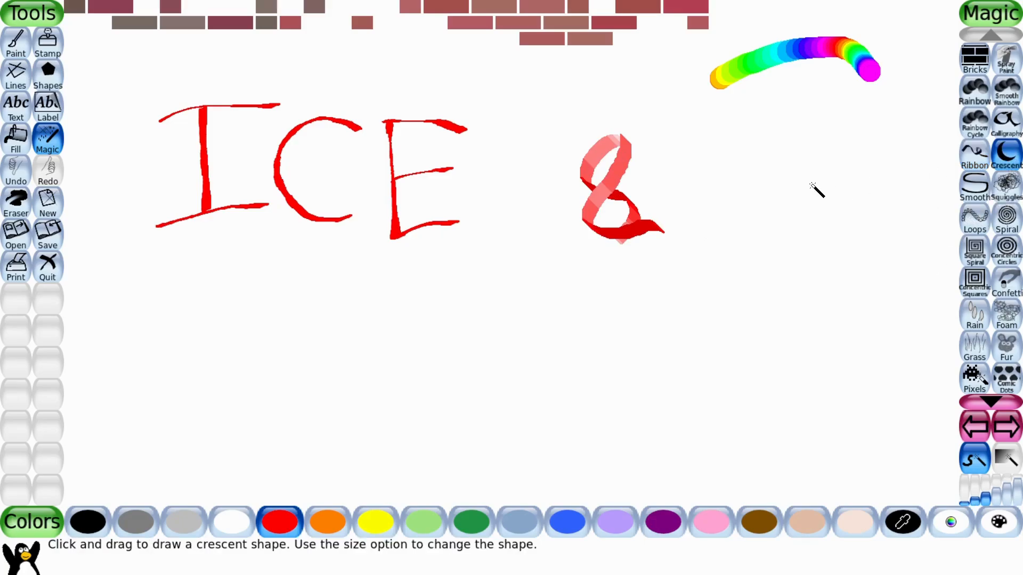
pyautogui.moveTo(810, 184); pyautogui.dragTo(783, 261)
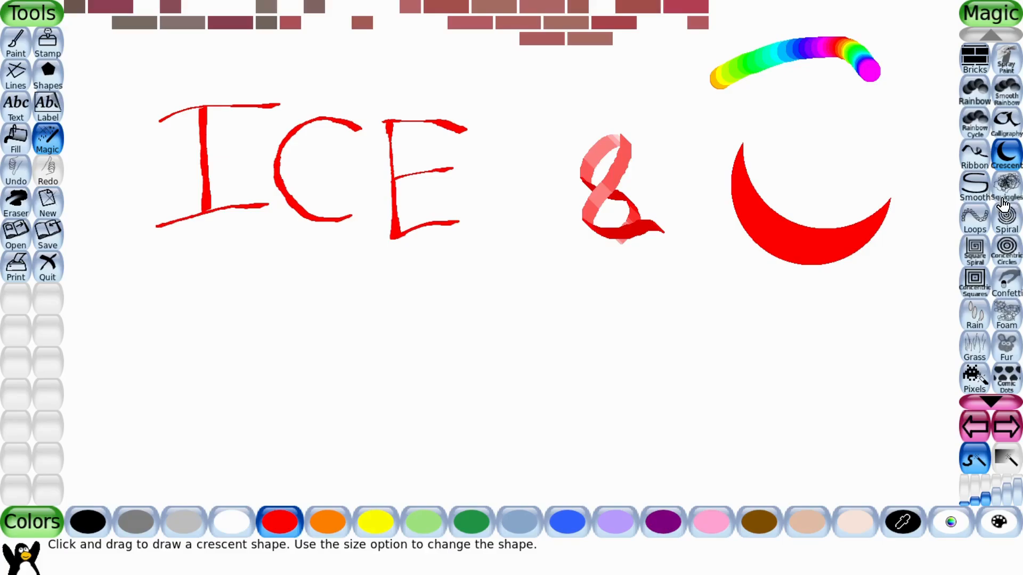
# Draw a smoothed S-shaped curve below the letter I with the Smooth effect.
pyautogui.click(968, 200)
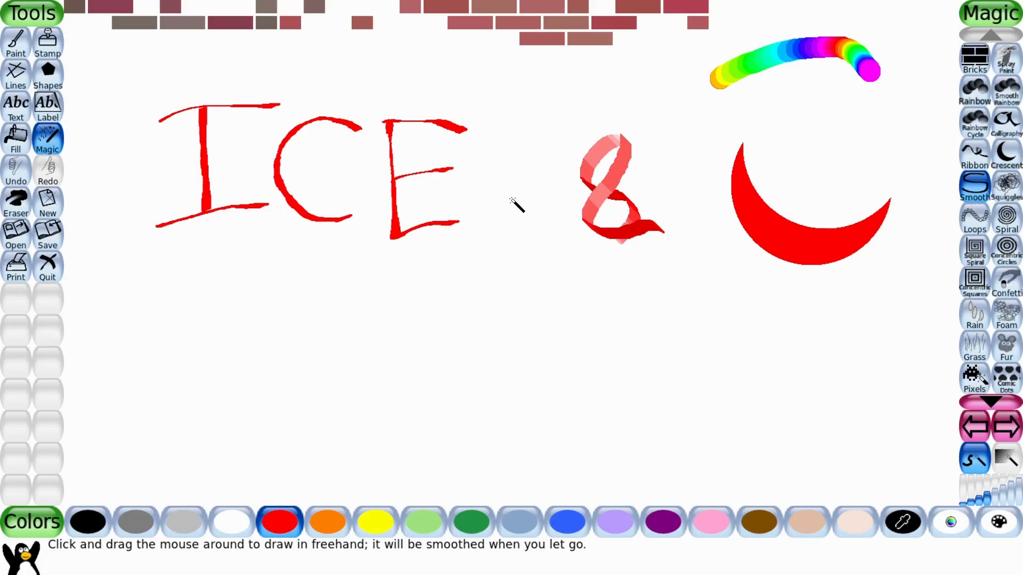
pyautogui.moveTo(131, 276)
pyautogui.mouseDown()
pyautogui.moveTo(107, 302)
pyautogui.moveTo(158, 385)
pyautogui.moveTo(128, 399)
pyautogui.mouseUp()
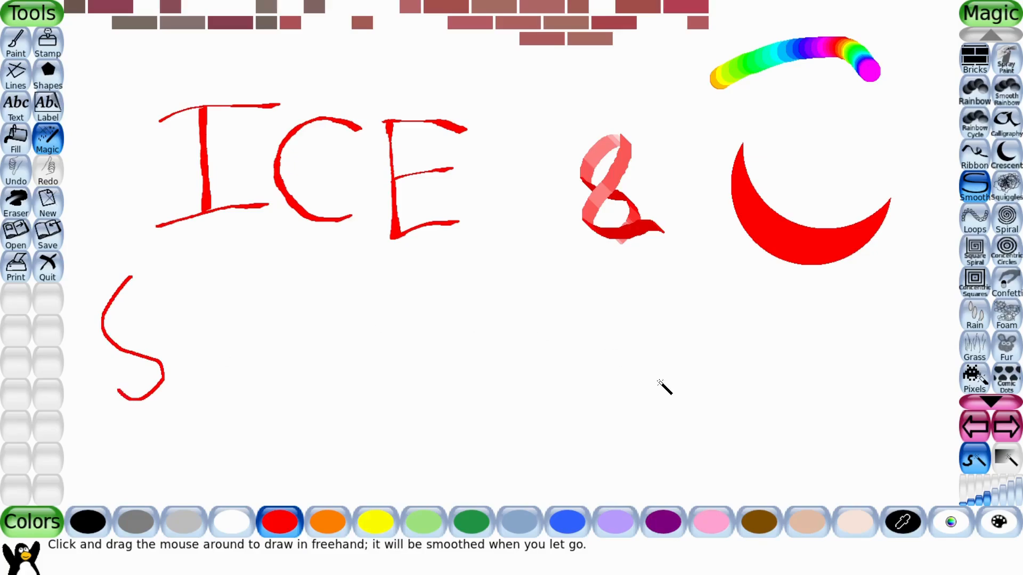
# Draw a row of loop-the-loops above the crescent with the Loops effect.
pyautogui.click(966, 227)
pyautogui.moveTo(793, 165)
pyautogui.mouseDown()
pyautogui.moveTo(852, 136)
pyautogui.moveTo(865, 145)
pyautogui.mouseUp()
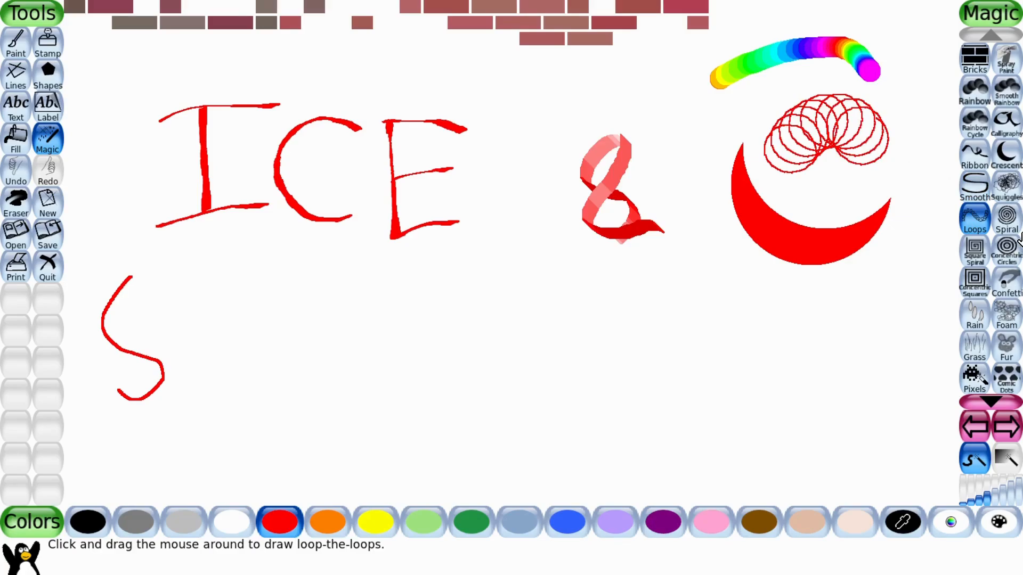
# Place a large spiral on the right edge and two smaller spirals in the bottom-right corner with the Spiral effect.
pyautogui.click(1006, 219)
pyautogui.moveTo(936, 269); pyautogui.dragTo(938, 271)
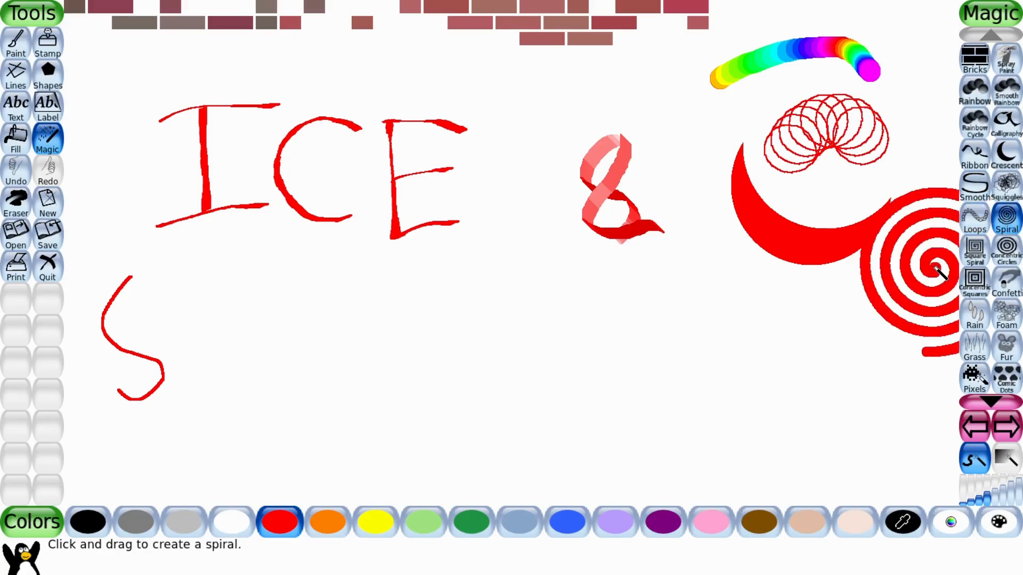
pyautogui.click(967, 504)
pyautogui.moveTo(920, 443); pyautogui.dragTo(922, 445)
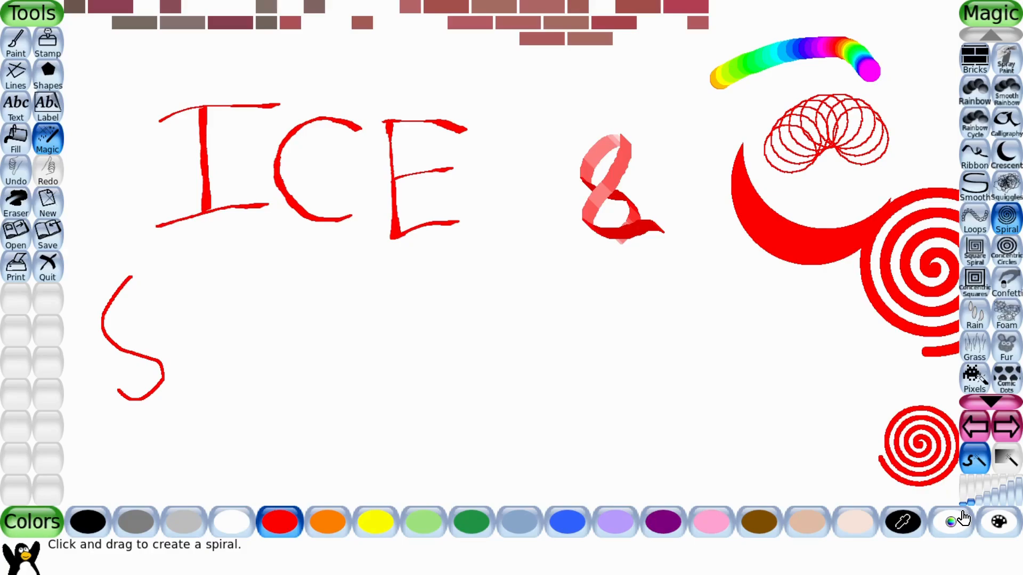
pyautogui.moveTo(899, 395); pyautogui.dragTo(900, 396)
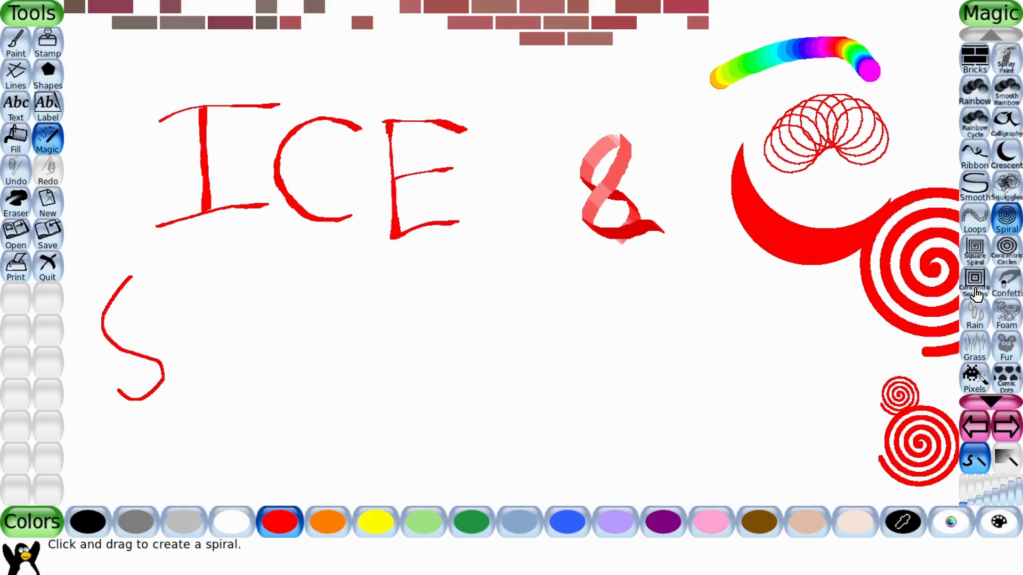
# Place three raindrops above the letters with the Rain effect.
pyautogui.click(975, 319)
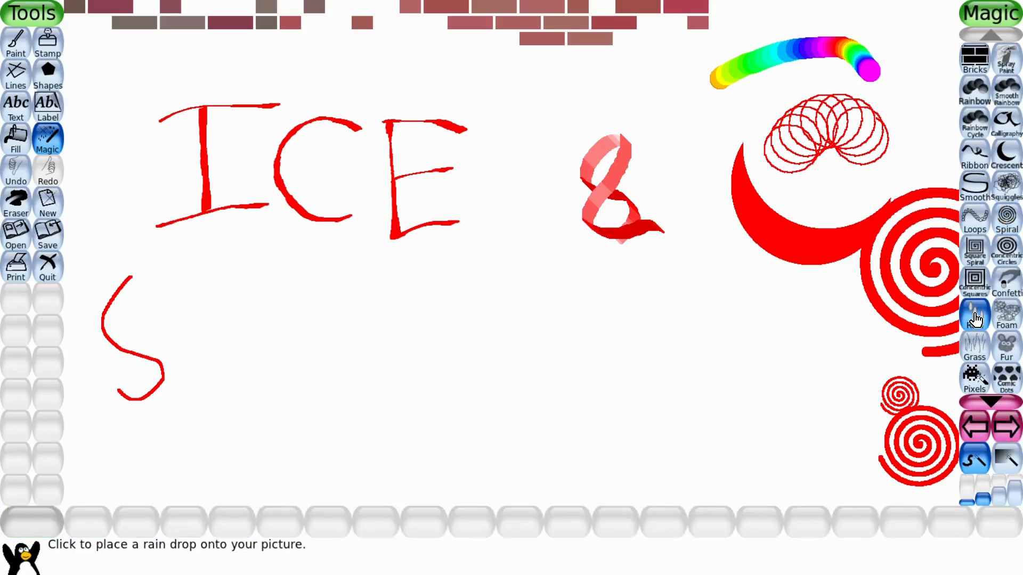
pyautogui.click(659, 99)
pyautogui.click(547, 100)
pyautogui.click(479, 87)
# Add foamy bubbles in the top-left corner with the Foam effect.
pyautogui.click(1001, 311)
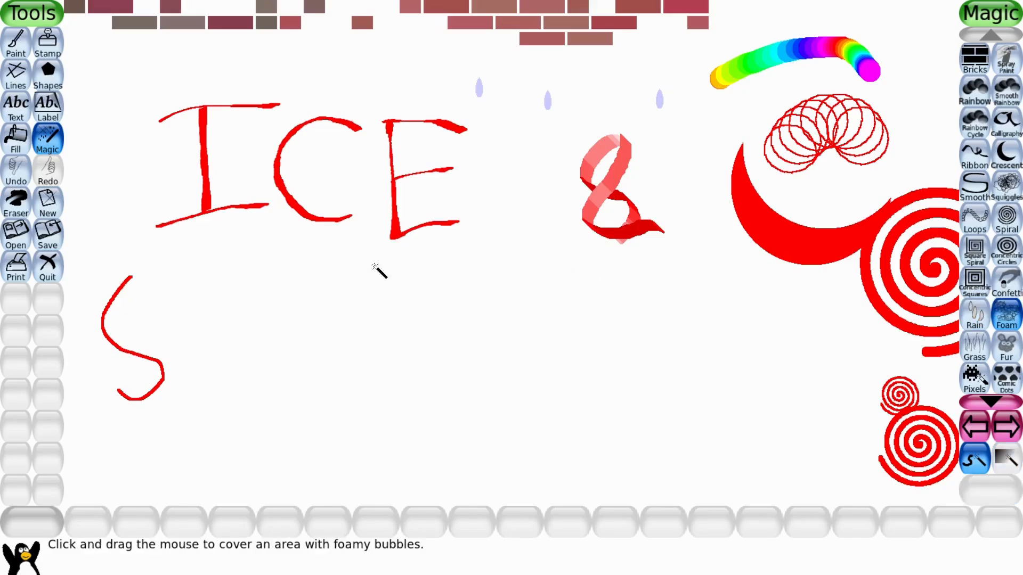
pyautogui.click(100, 120)
pyautogui.click(128, 82)
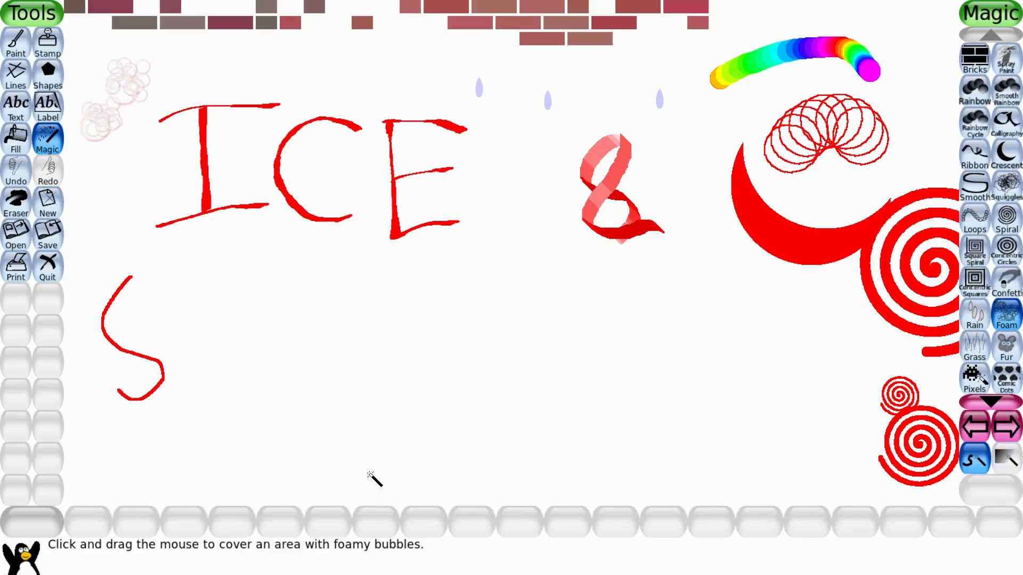
# Draw a strip of grass along the bottom-left edge with the Grass effect.
pyautogui.click(976, 346)
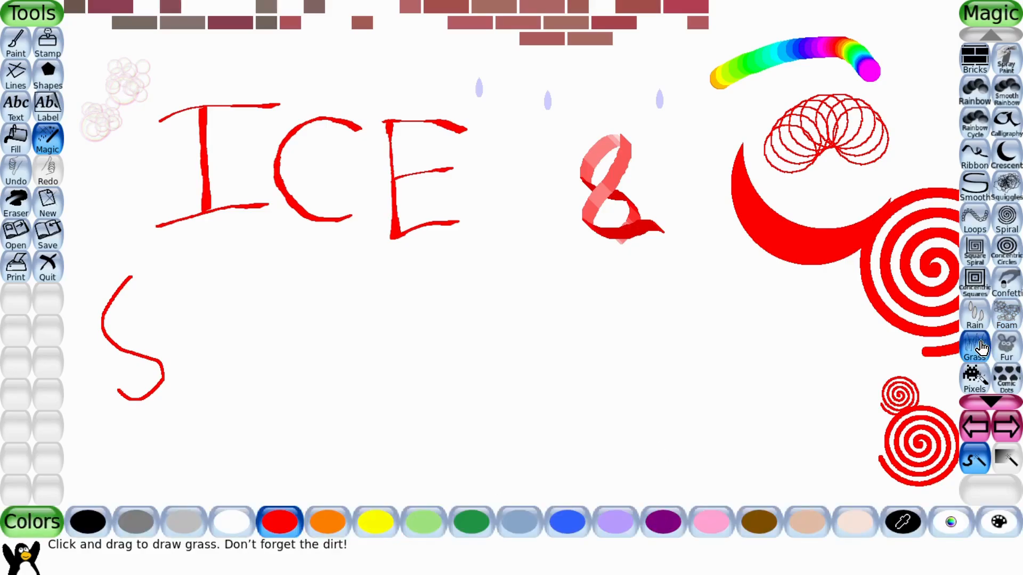
pyautogui.moveTo(101, 501)
pyautogui.mouseDown()
pyautogui.moveTo(80, 496)
pyautogui.moveTo(213, 496)
pyautogui.mouseUp()
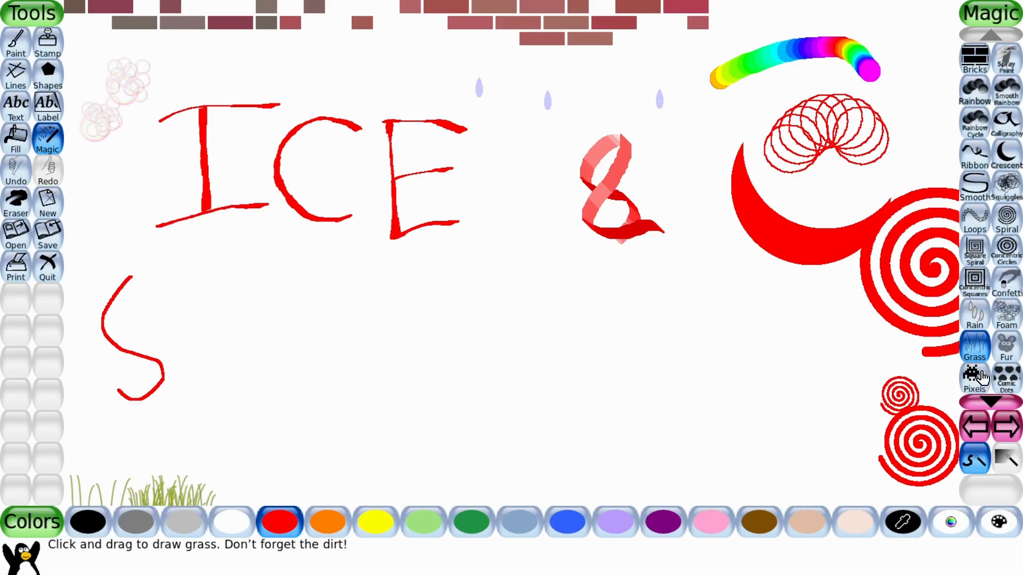
# Add a patch of red fur near the bottom centre with the Fur effect.
pyautogui.click(1006, 348)
pyautogui.click(707, 432)
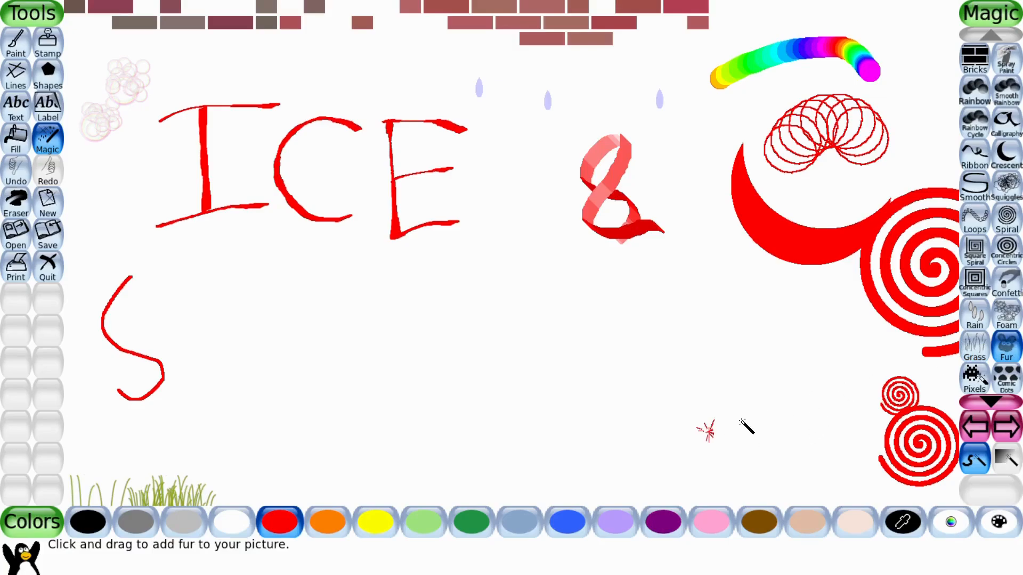
pyautogui.moveTo(740, 421)
pyautogui.mouseDown()
pyautogui.moveTo(722, 418)
pyautogui.moveTo(698, 440)
pyautogui.mouseUp()
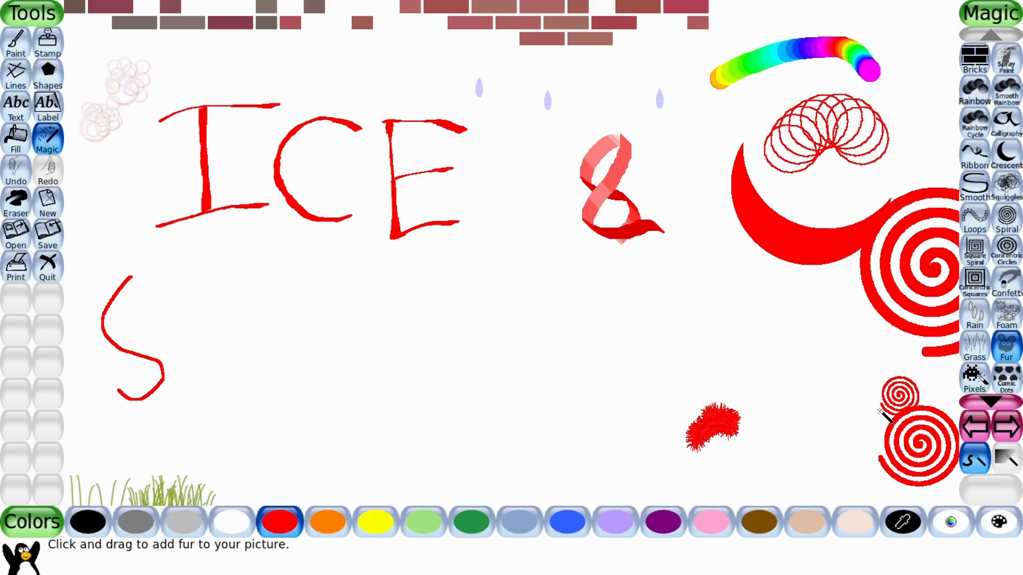
# Scroll through the Magic effects to Sparkles and add sparkle trails on the crescent.
pyautogui.click(983, 400)
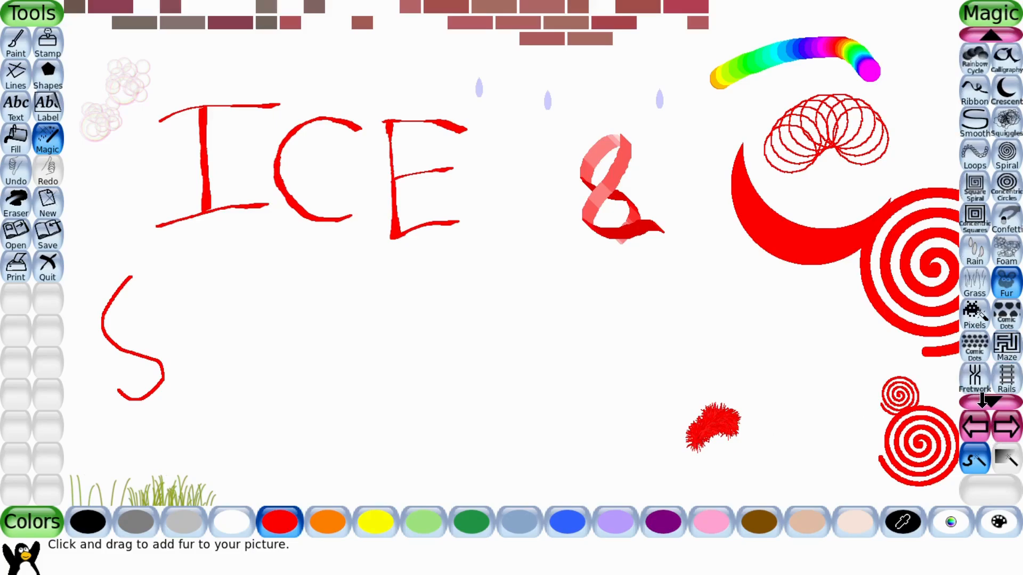
pyautogui.click(988, 401)
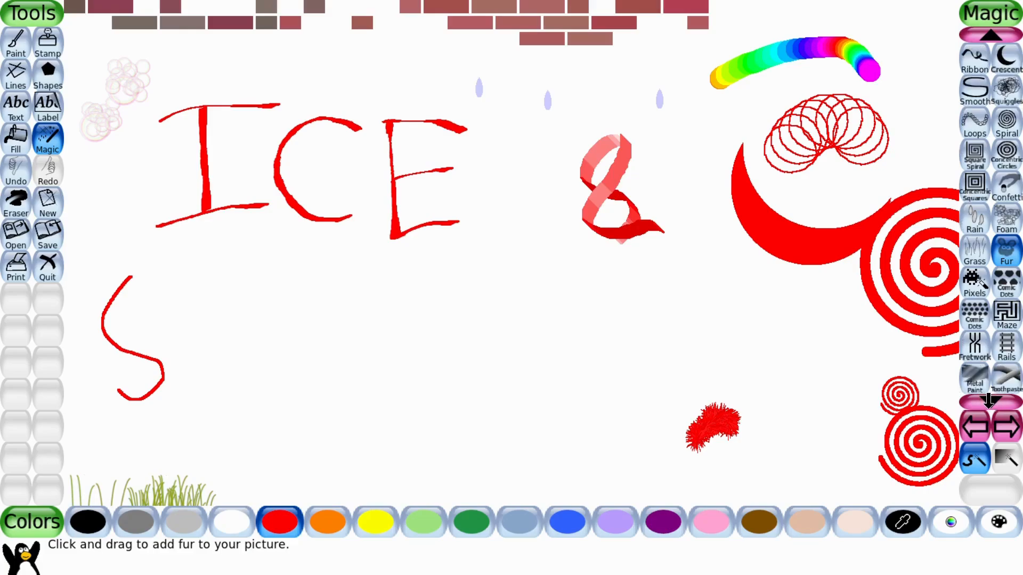
pyautogui.click(988, 401)
pyautogui.click(988, 401)
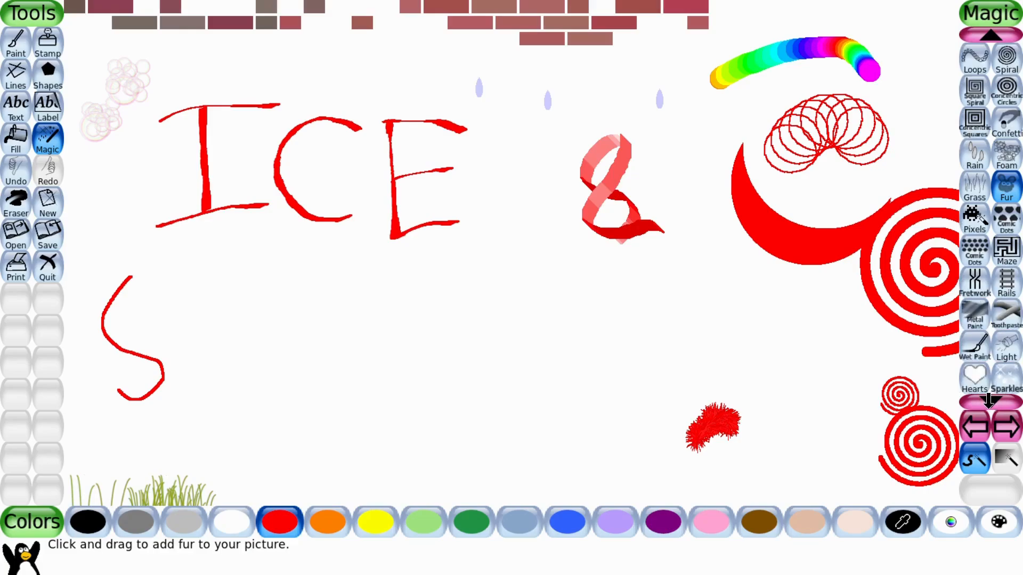
pyautogui.click(988, 400)
pyautogui.click(988, 400)
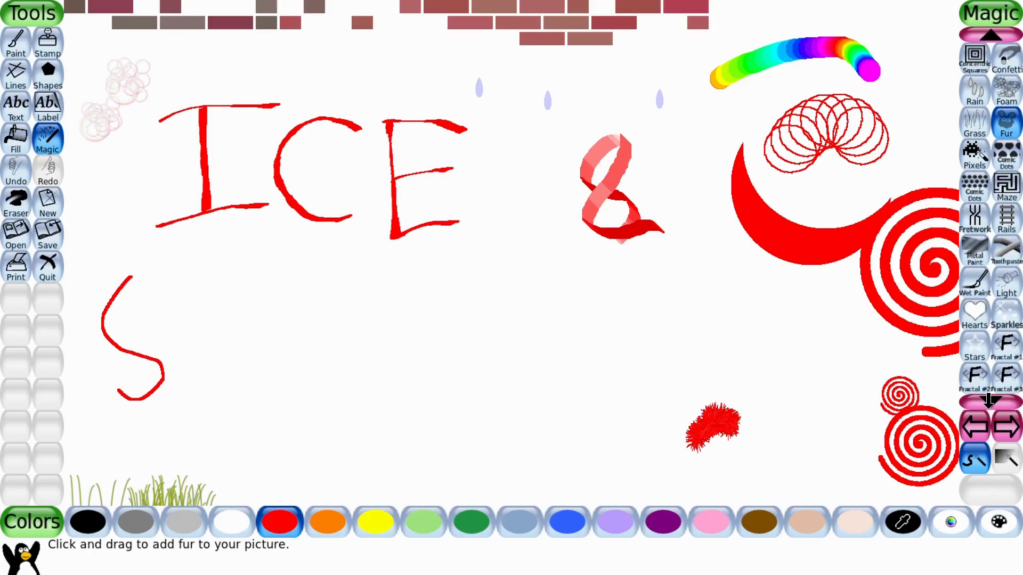
pyautogui.click(1008, 313)
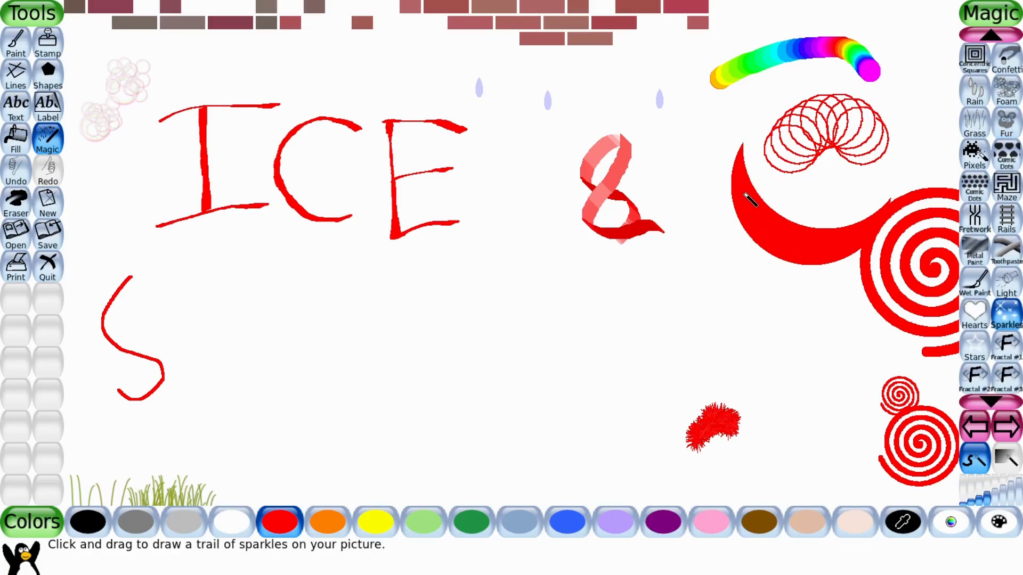
pyautogui.scroll(-1, 755, 186)
pyautogui.click(776, 198)
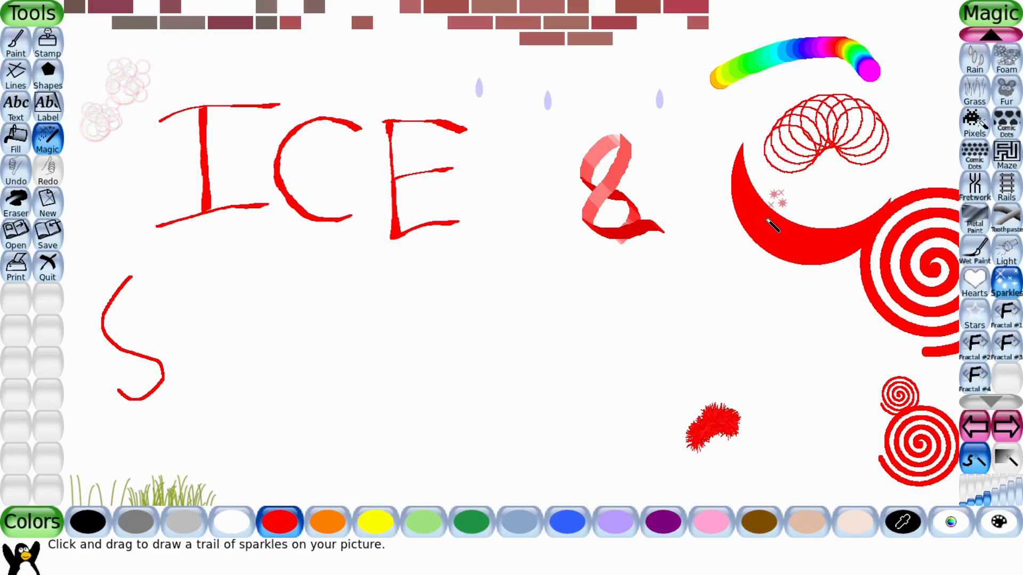
pyautogui.click(767, 219)
pyautogui.click(808, 210)
# Switch to the next effects page and draw symmetric strokes with the Kaleidoscope effect.
pyautogui.click(1012, 436)
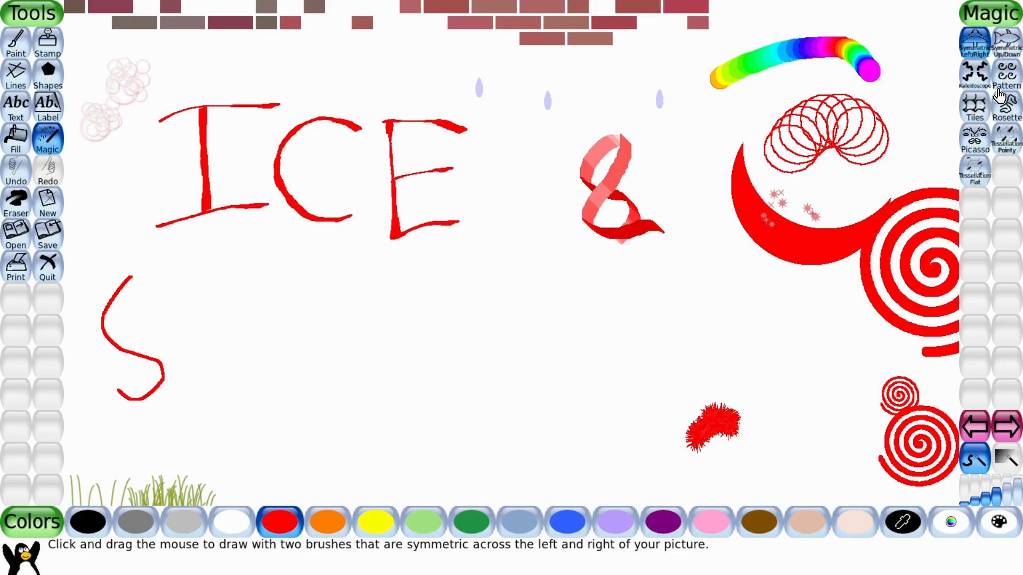
pyautogui.click(980, 84)
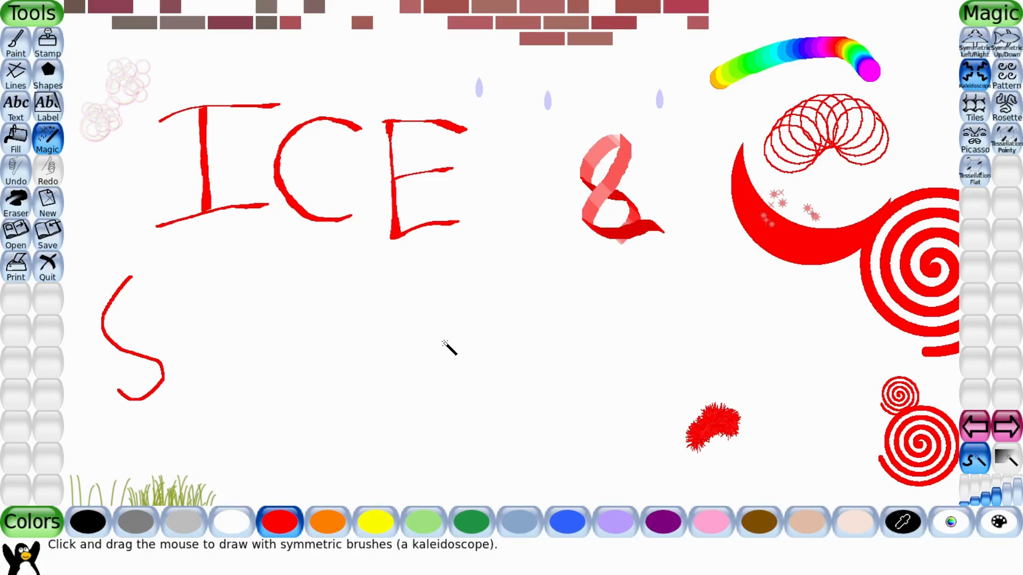
pyautogui.moveTo(240, 398); pyautogui.dragTo(221, 405)
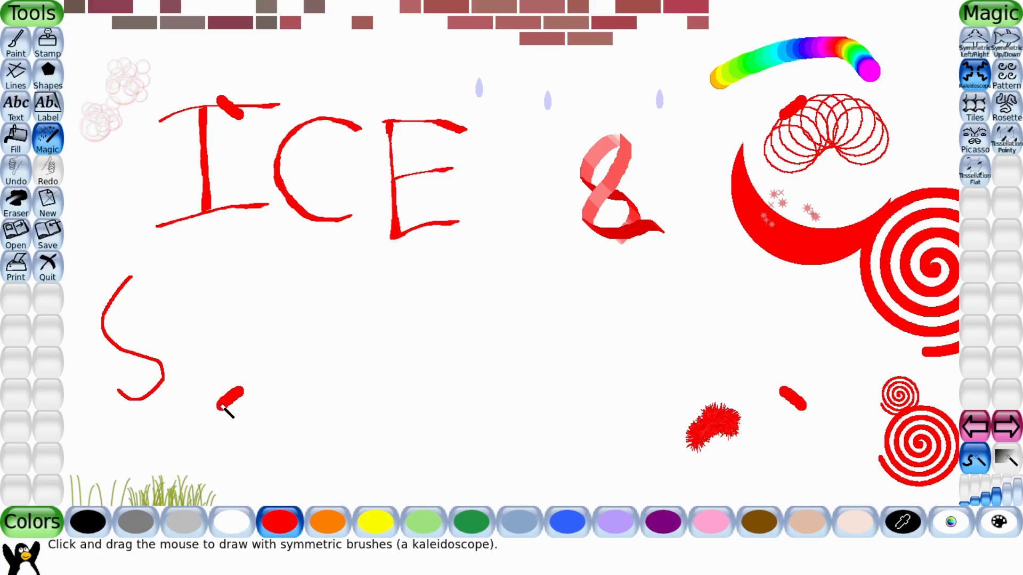
# Switch to the next effects page and pull window blinds over the left edge with the Blind effect.
pyautogui.click(1007, 427)
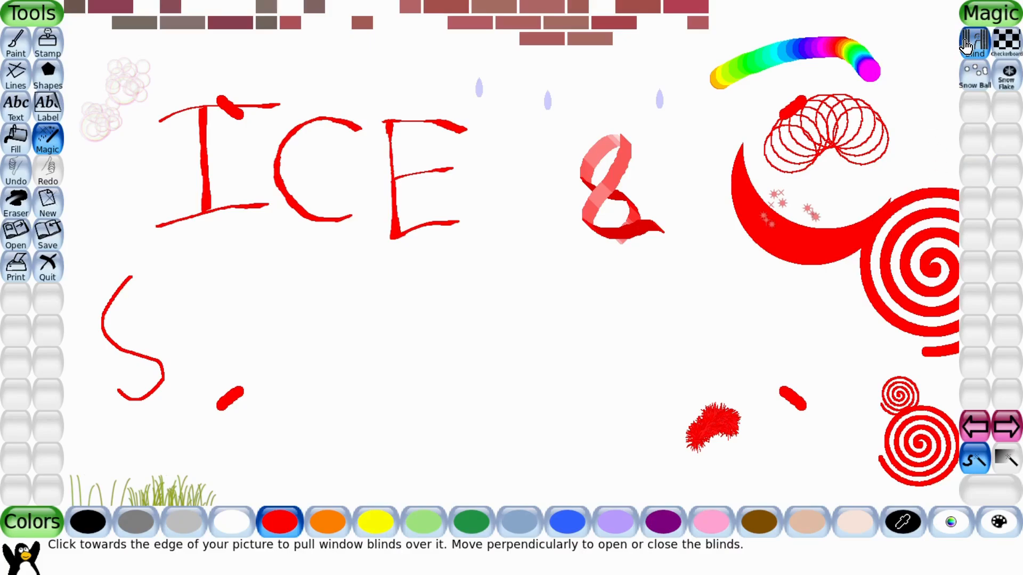
pyautogui.moveTo(78, 16); pyautogui.dragTo(111, 138)
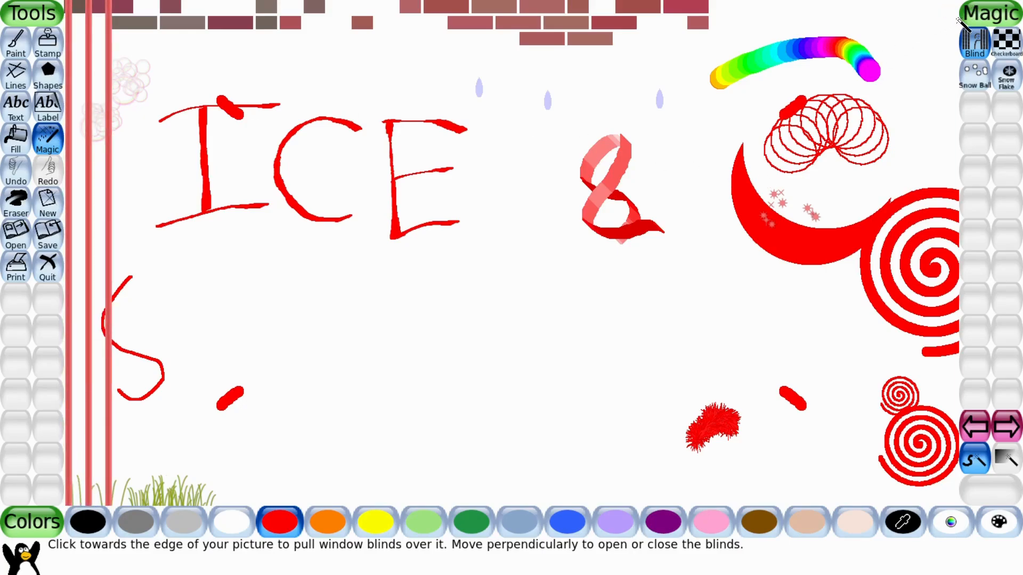
# Pull window blinds down from the top edge with the Blind effect.
pyautogui.moveTo(956, 19); pyautogui.dragTo(936, 26)
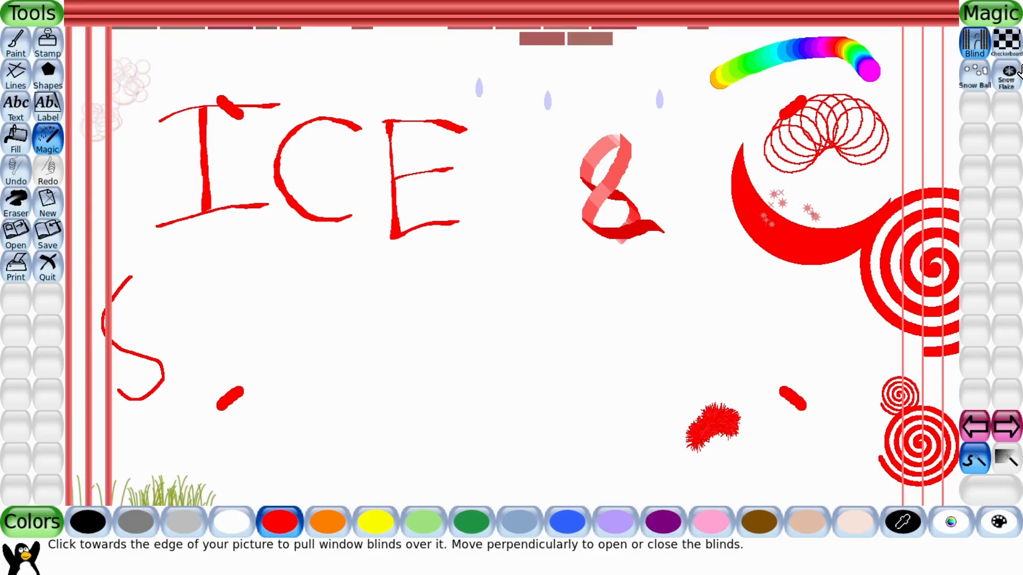
# Fill the canvas with the Checkerboard effect, then undo it.
pyautogui.click(1005, 43)
pyautogui.click(635, 114)
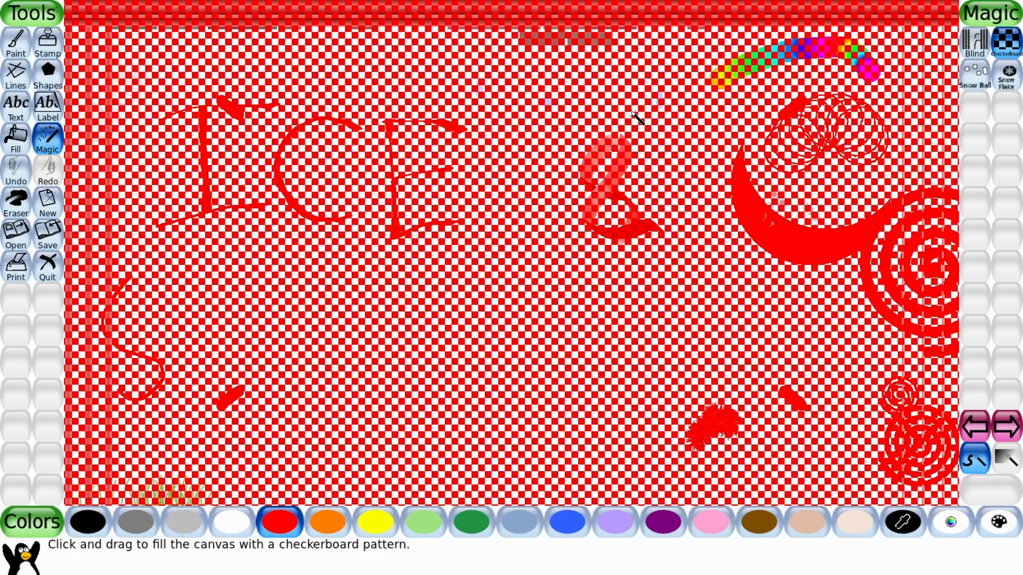
pyautogui.click(15, 176)
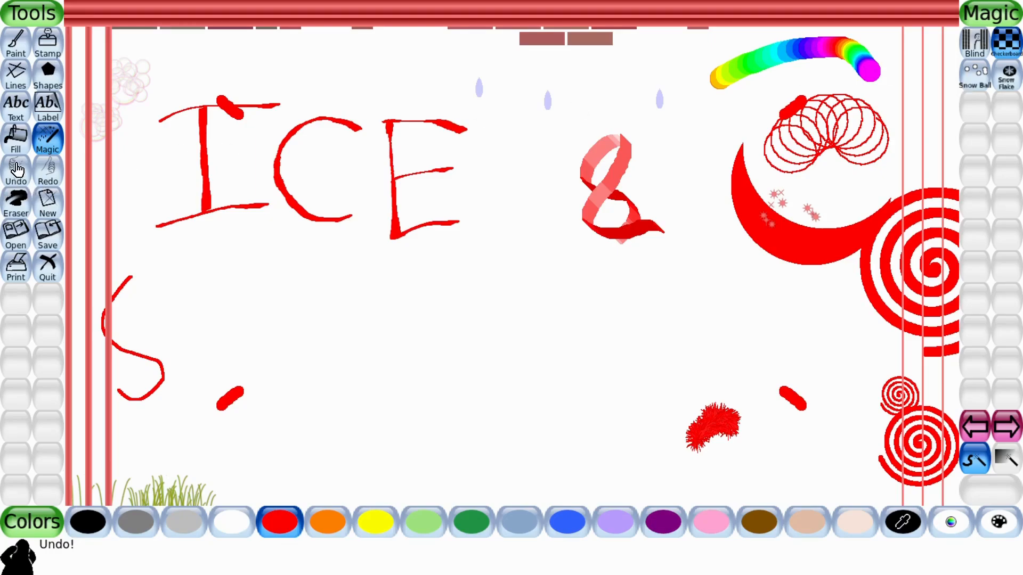
# Fill the white background of the canvas with solid blue using the Fill tool.
pyautogui.click(11, 147)
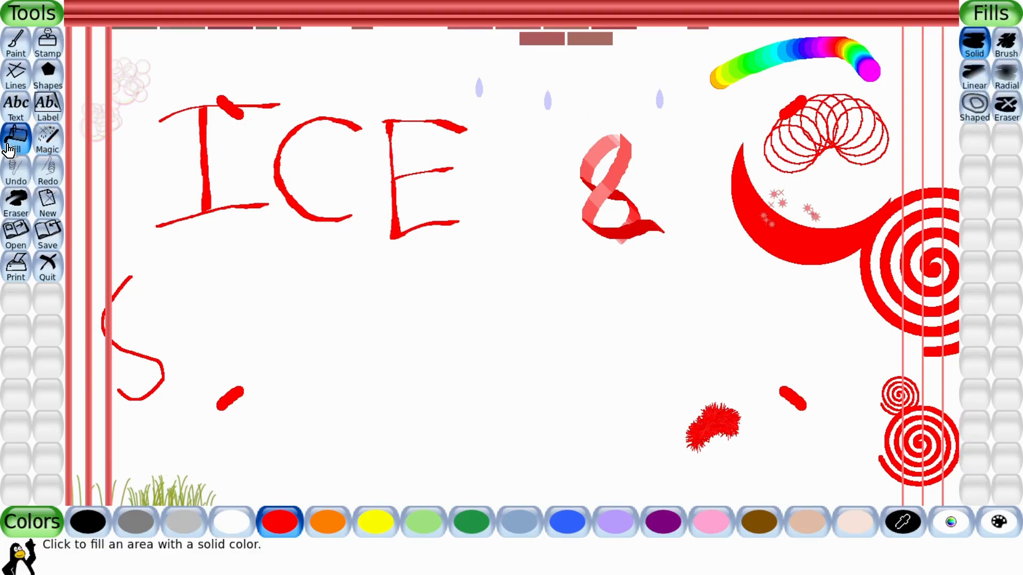
pyautogui.click(566, 534)
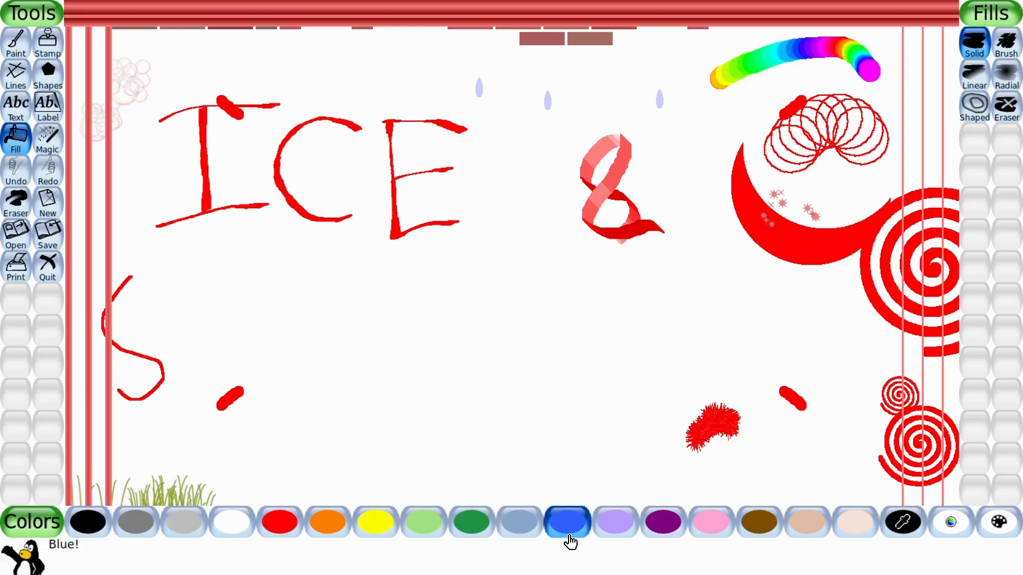
pyautogui.click(533, 401)
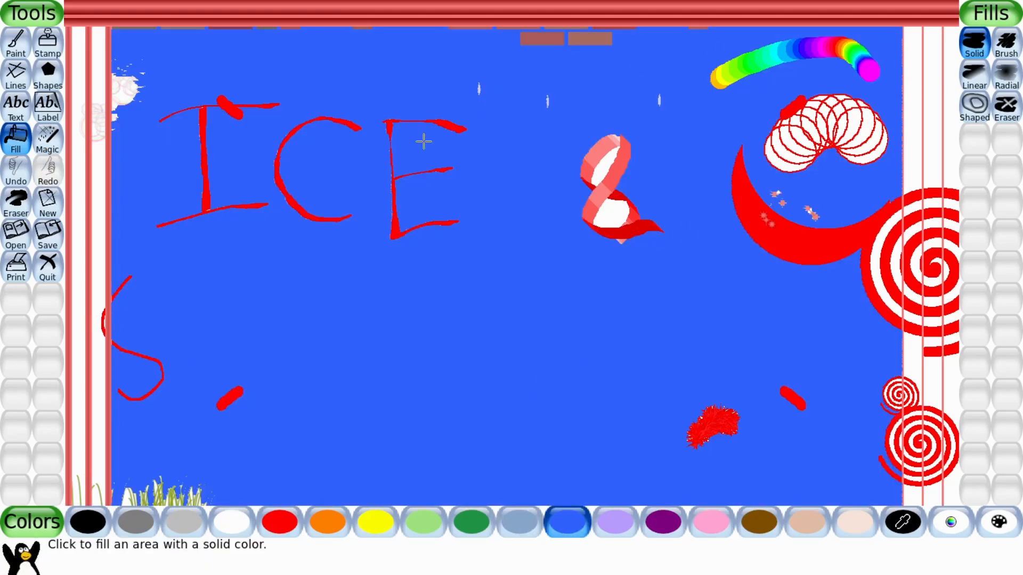
# Apply the Checkerboard effect to the canvas again, then undo it.
pyautogui.click(36, 139)
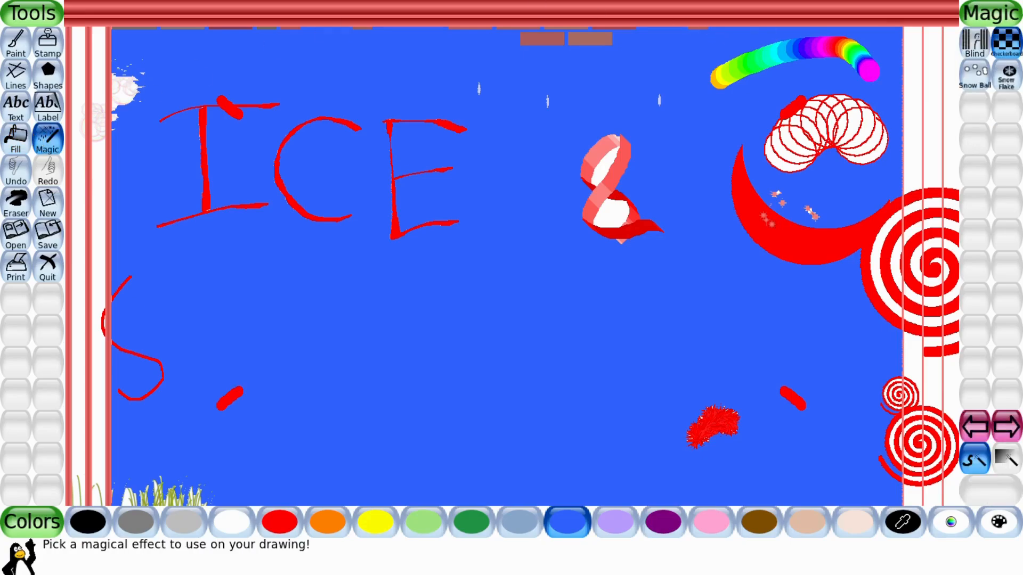
pyautogui.click(957, 79)
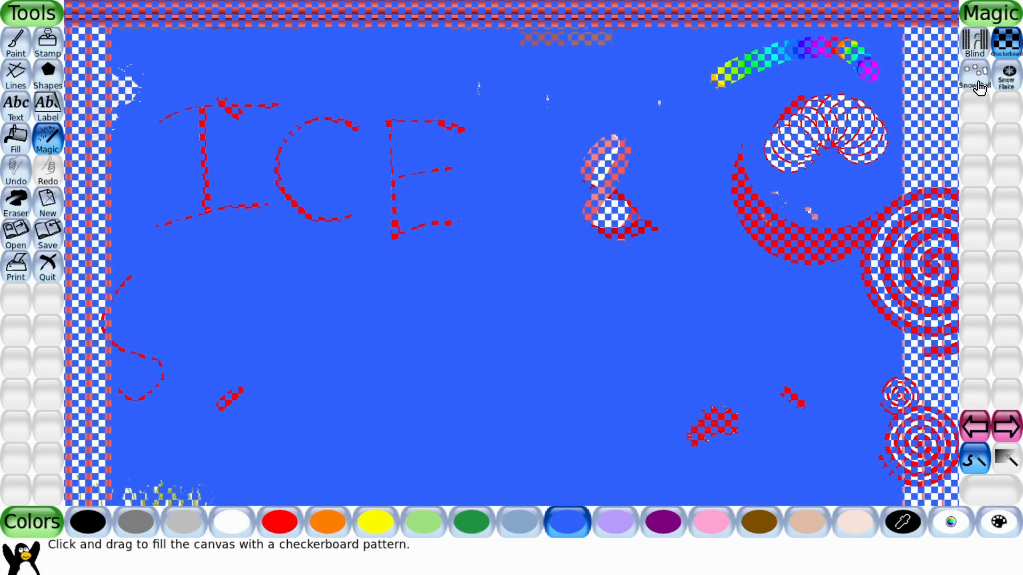
pyautogui.click(20, 184)
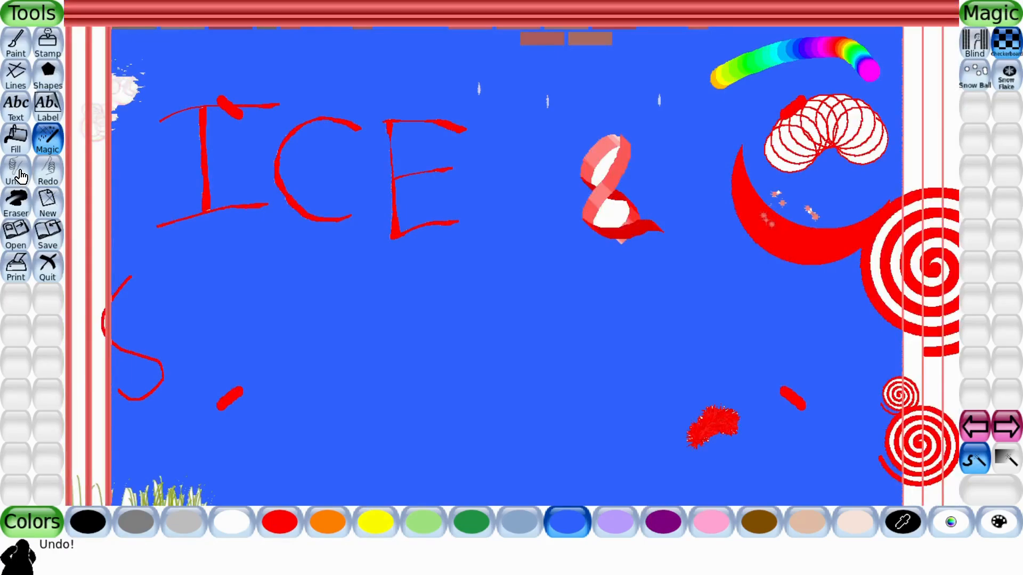
# Scatter snow balls over the picture with the Snow Ball effect, then undo them.
pyautogui.click(974, 92)
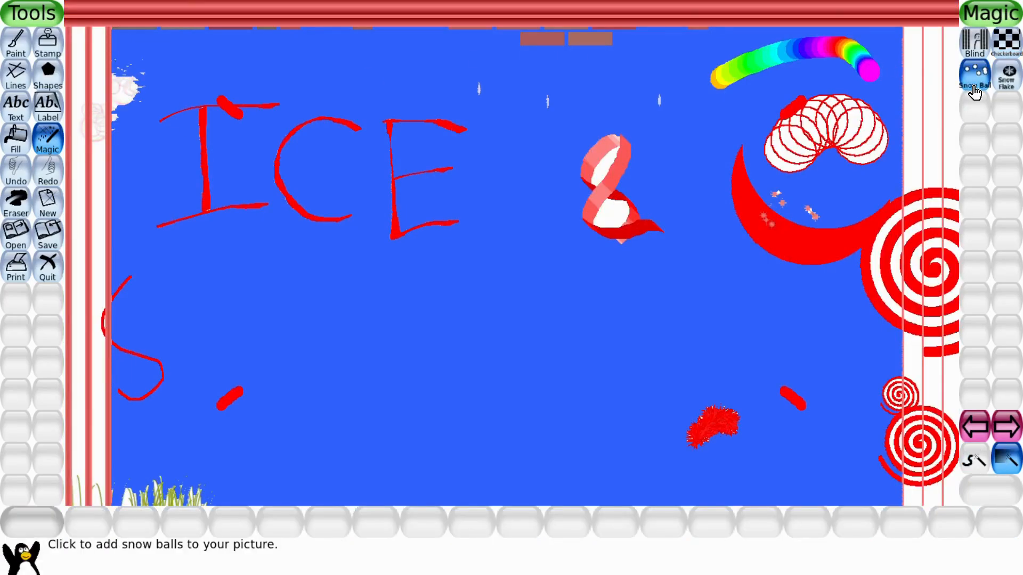
pyautogui.click(568, 290)
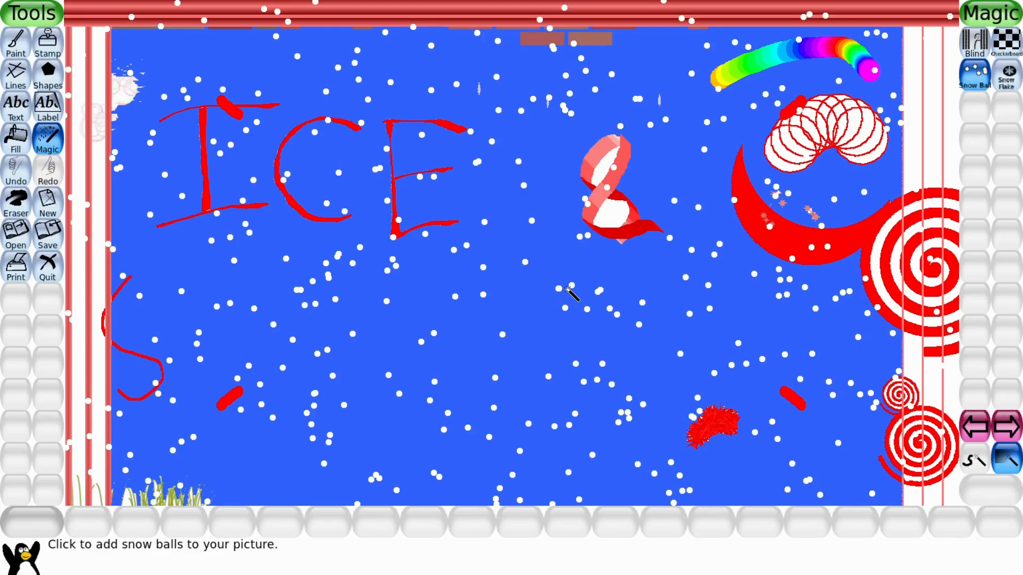
pyautogui.click(13, 184)
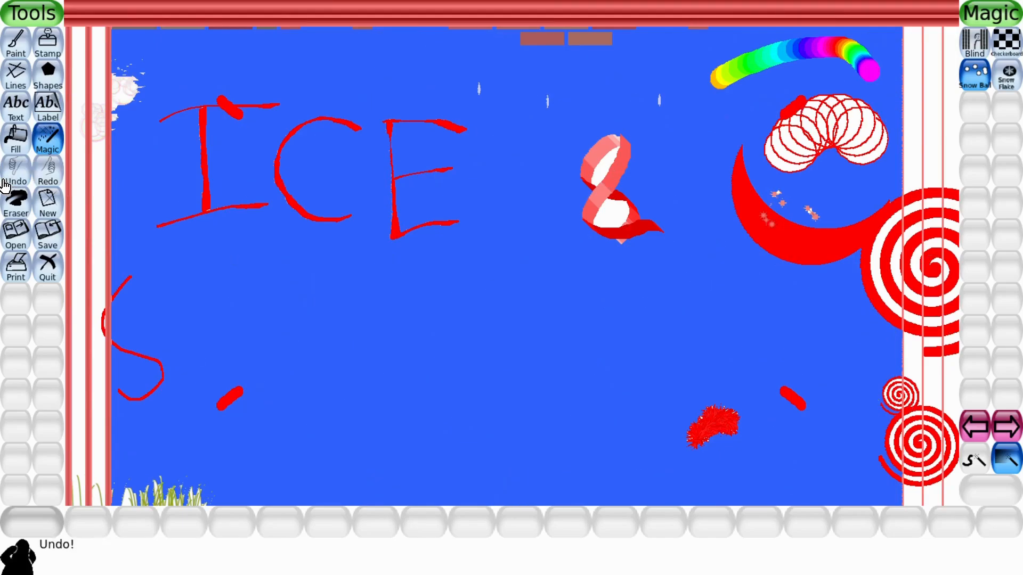
# Scatter snow flakes over the picture with the Snow Flake effect, then undo them.
pyautogui.click(1006, 76)
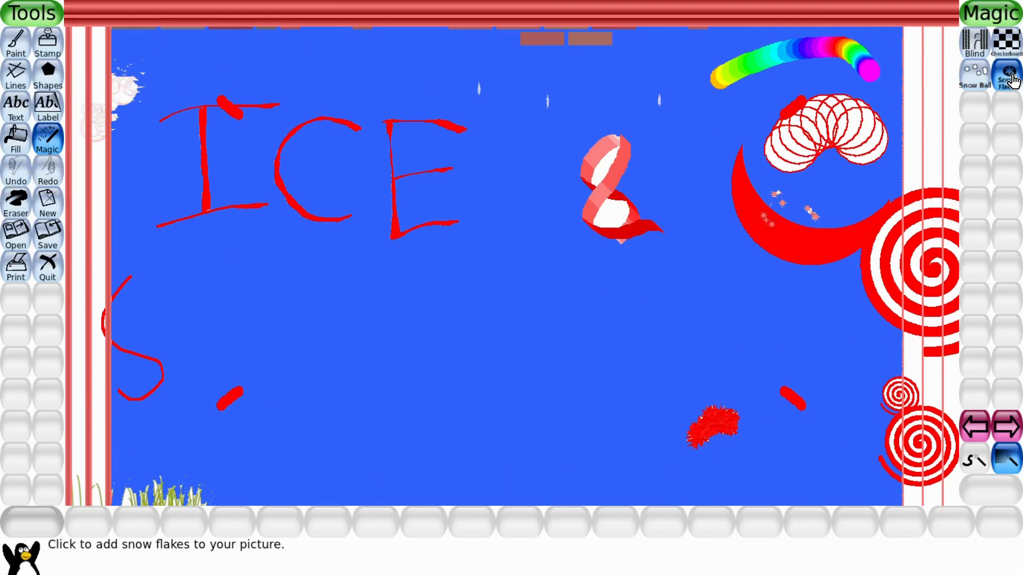
pyautogui.click(556, 326)
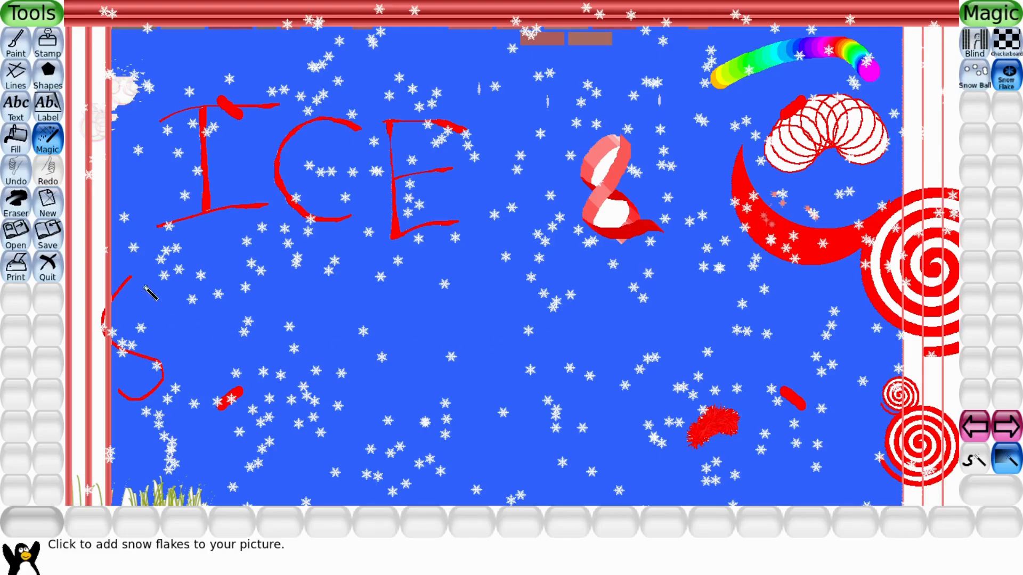
pyautogui.click(10, 190)
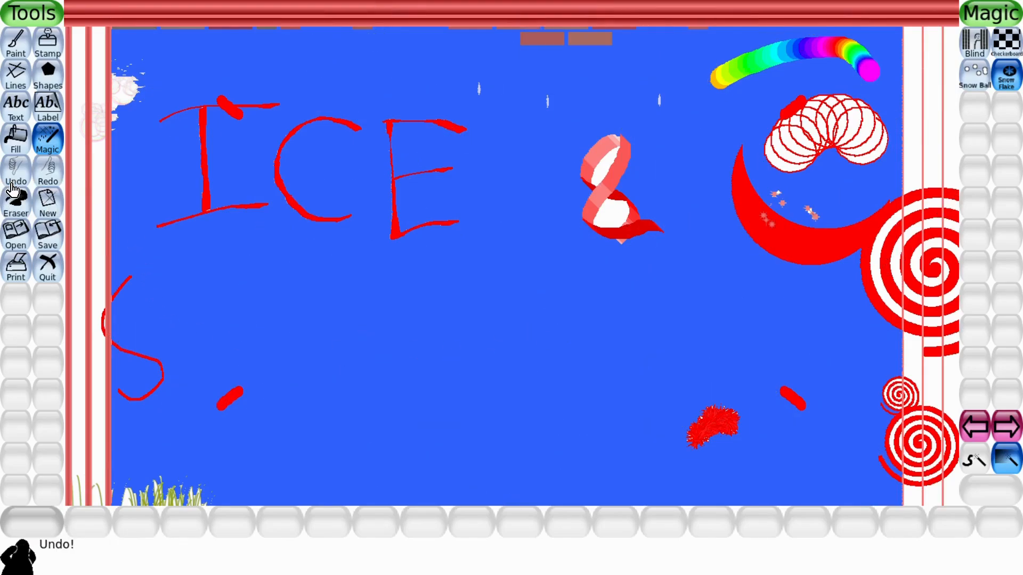
# Move two effects pages ahead and draw a short orange flower beside the grass at bottom-left.
pyautogui.click(1015, 436)
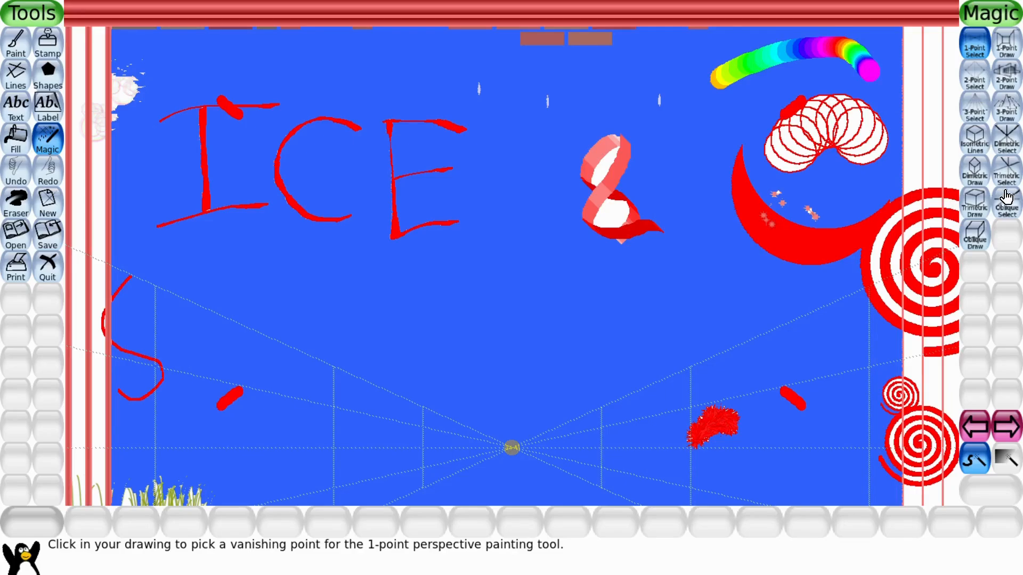
pyautogui.click(1010, 435)
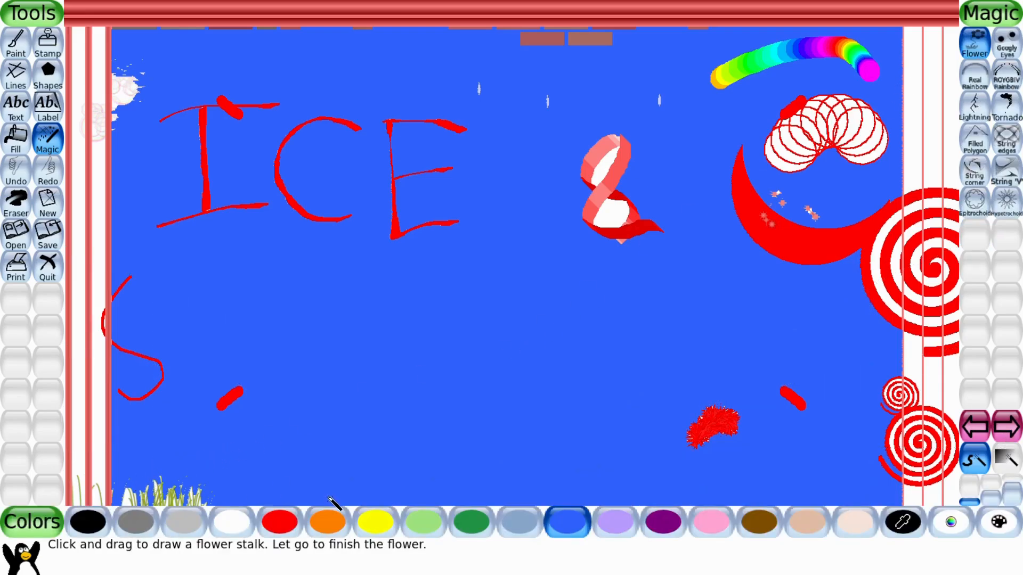
pyautogui.click(334, 522)
pyautogui.moveTo(159, 494); pyautogui.dragTo(159, 473)
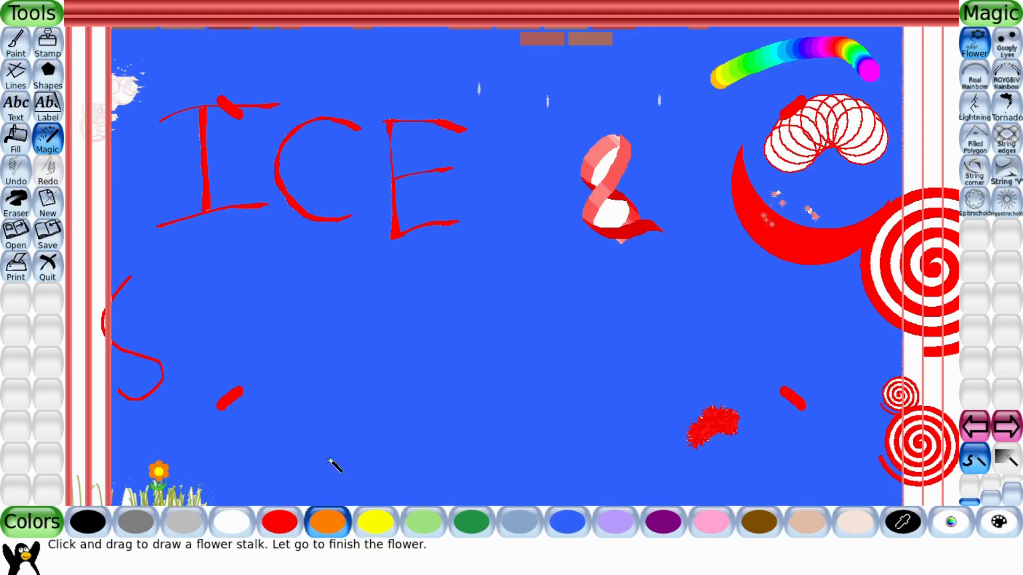
# Draw two light-green flowers on tall stalks near the bottom-left of the canvas.
pyautogui.click(424, 522)
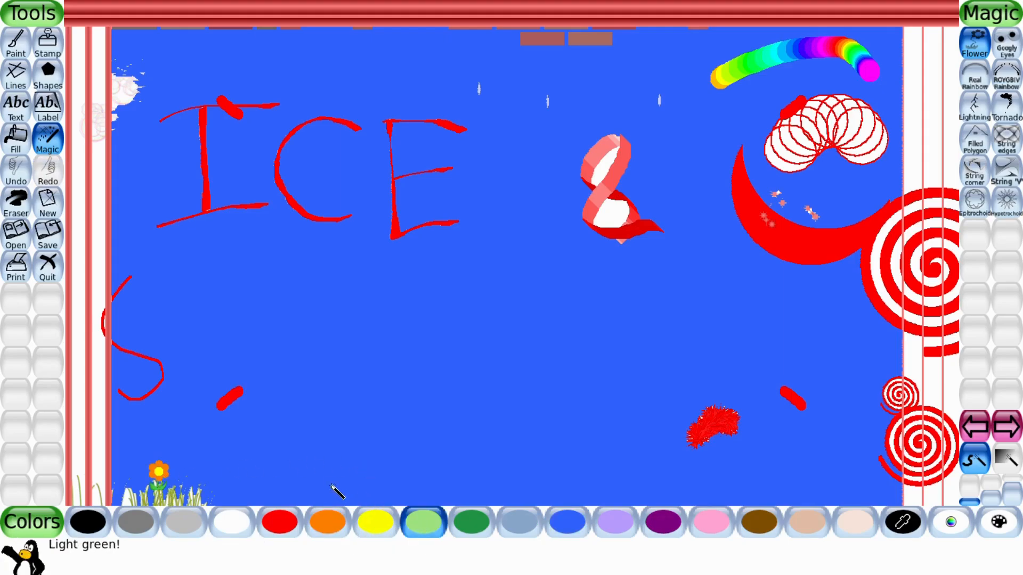
pyautogui.moveTo(322, 480); pyautogui.dragTo(324, 412)
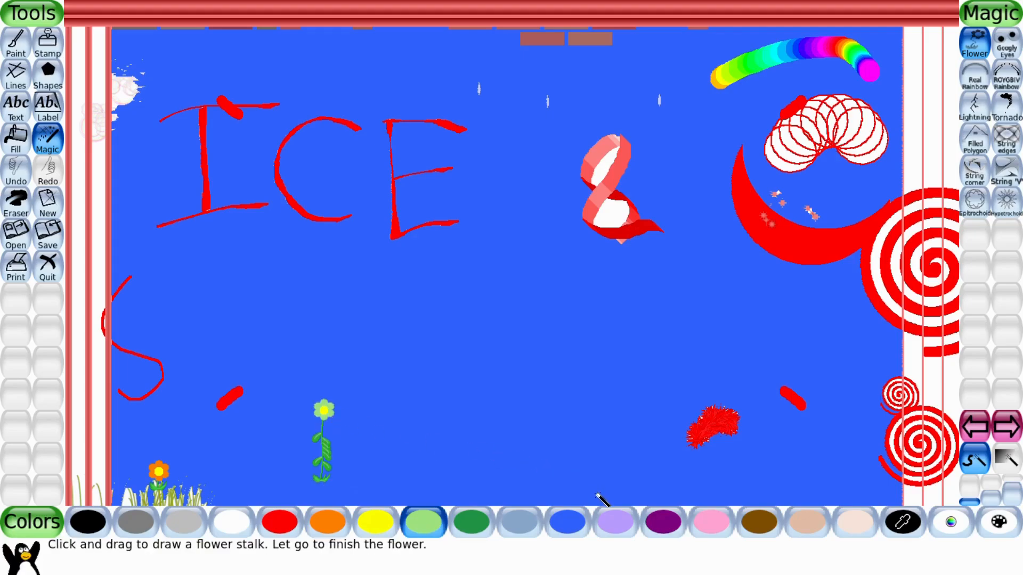
pyautogui.moveTo(254, 495); pyautogui.dragTo(271, 387)
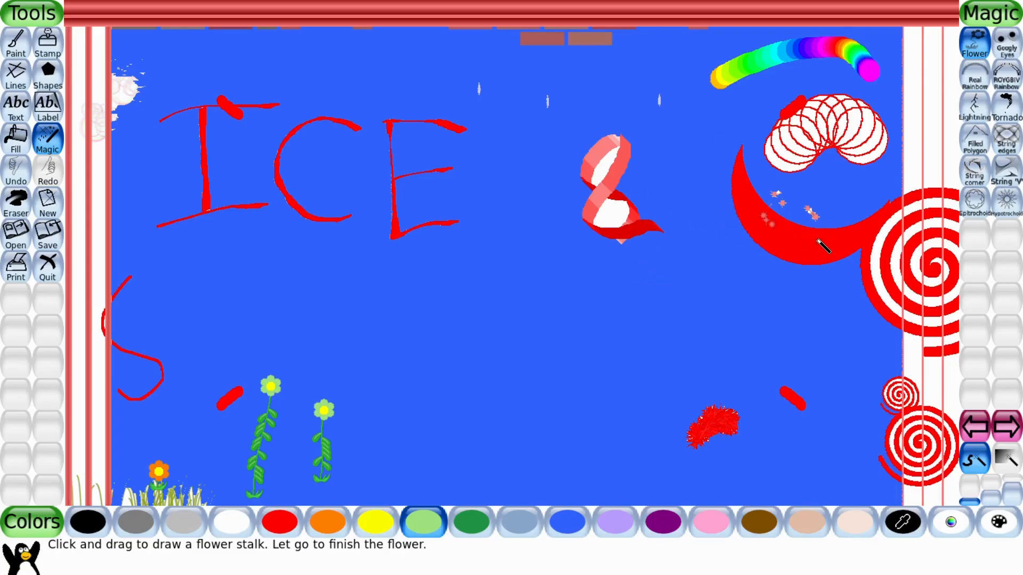
# Place a large googly eye in the middle of the canvas, then undo it.
pyautogui.click(1004, 60)
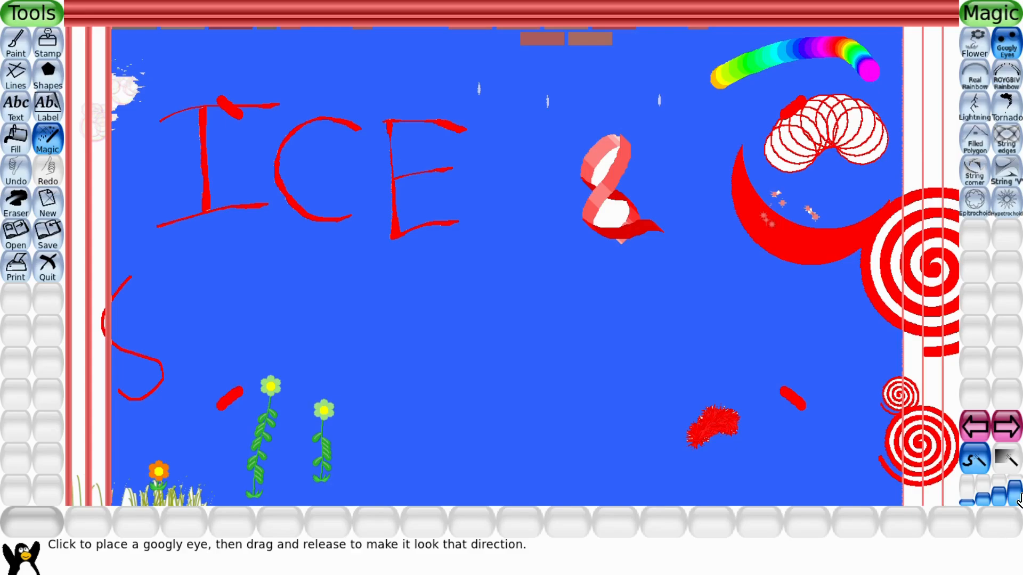
pyautogui.click(680, 310)
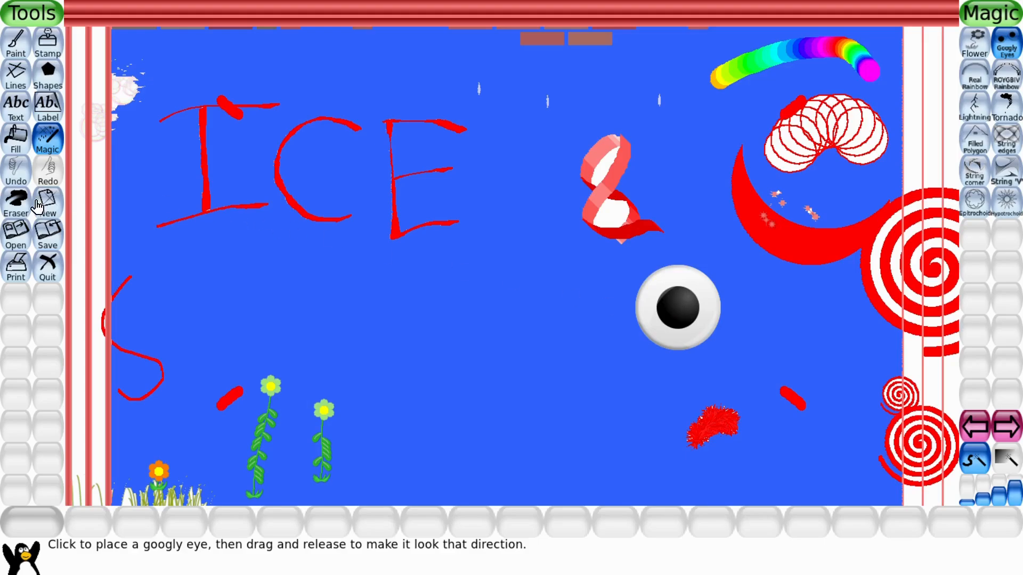
pyautogui.click(15, 176)
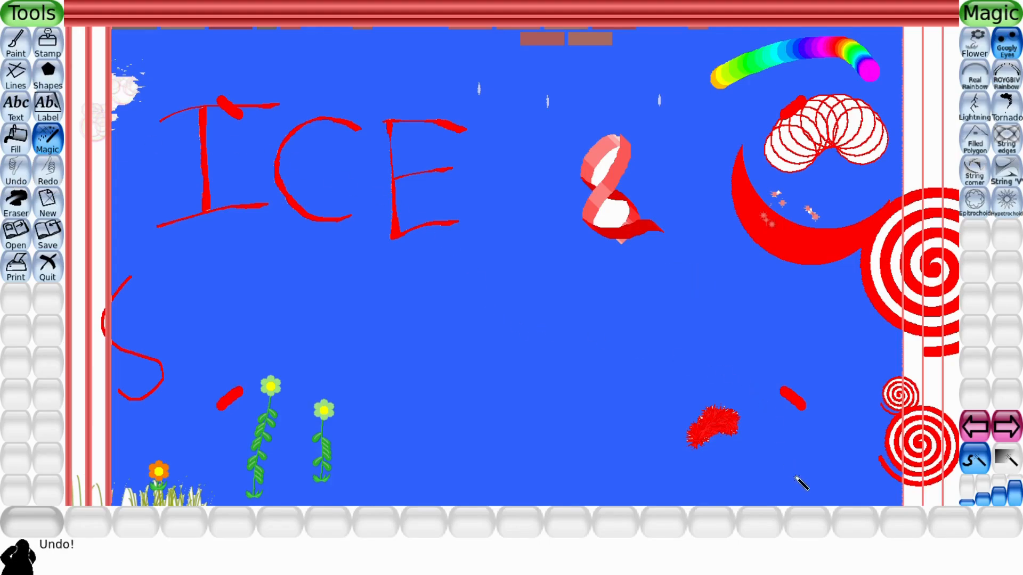
# Choose a smaller size and place two googly eyes on the red crescent.
pyautogui.click(974, 505)
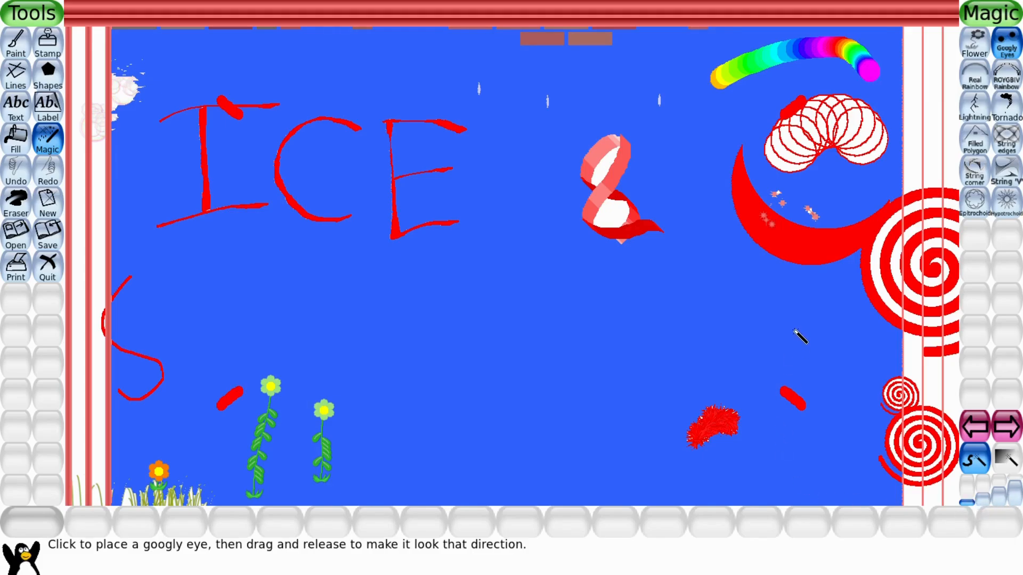
pyautogui.click(769, 230)
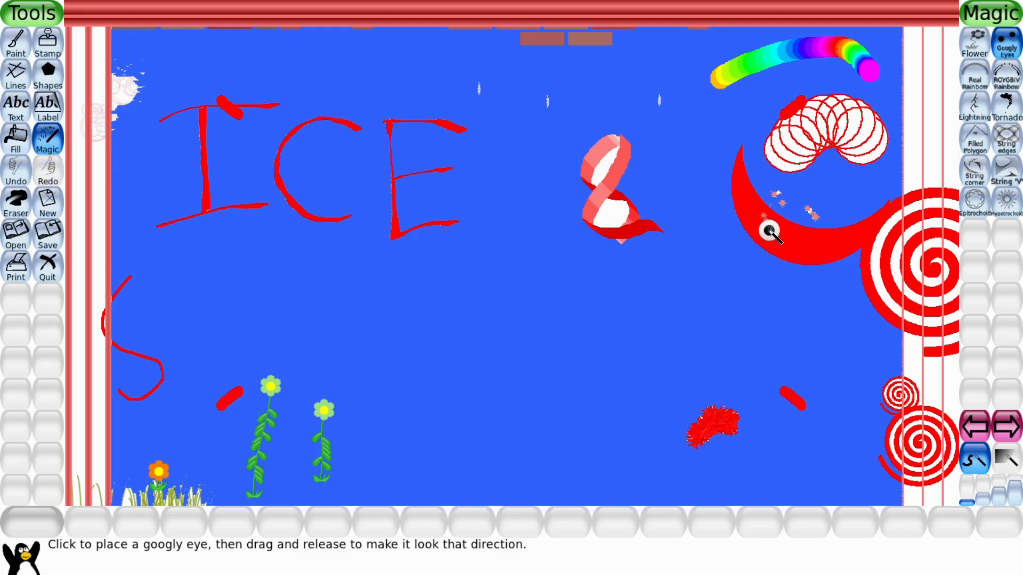
pyautogui.click(812, 245)
# Draw a Real Rainbow arching over the ICE letters.
pyautogui.click(970, 85)
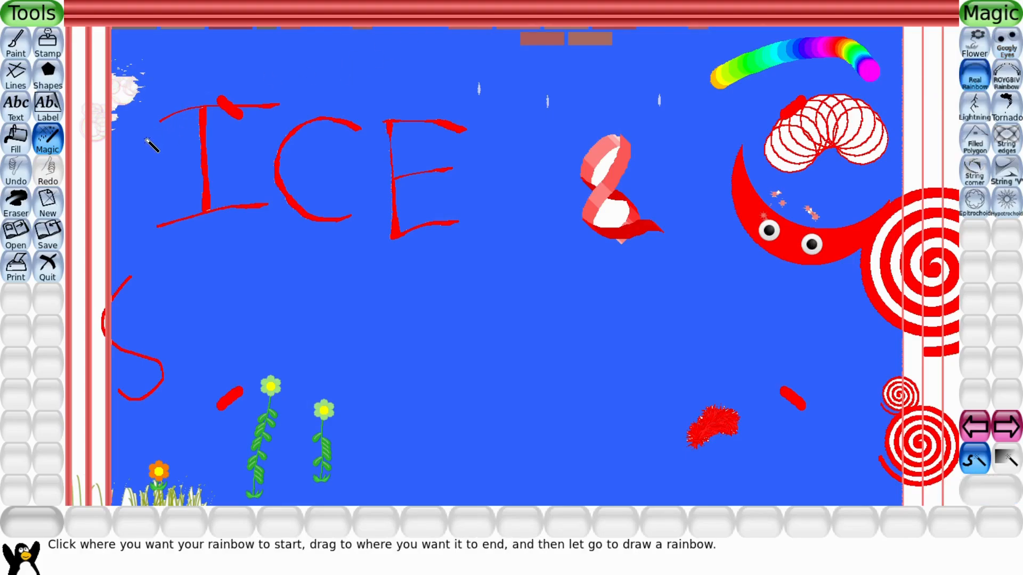
pyautogui.moveTo(149, 140); pyautogui.dragTo(399, 128)
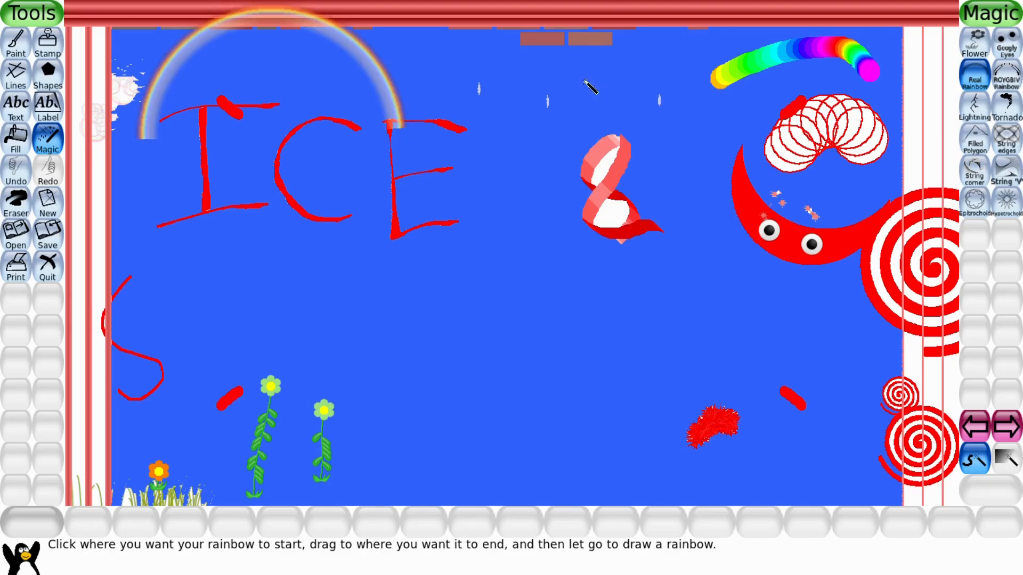
# Draw a ROYGBIV rainbow arching over the 8 shape.
pyautogui.click(1006, 88)
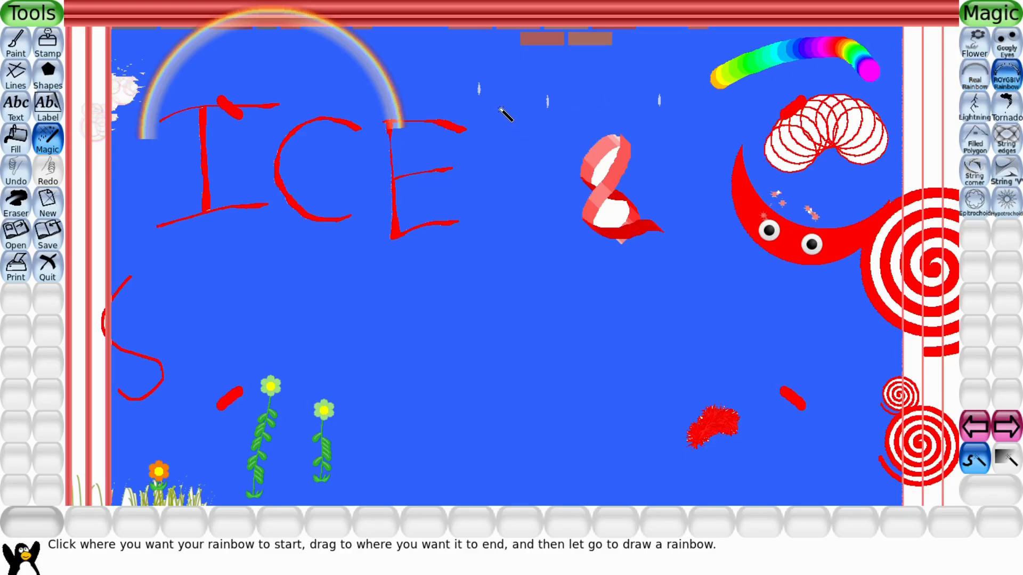
pyautogui.moveTo(493, 137)
pyautogui.mouseDown()
pyautogui.moveTo(685, 128)
pyautogui.moveTo(679, 203)
pyautogui.moveTo(687, 193)
pyautogui.mouseUp()
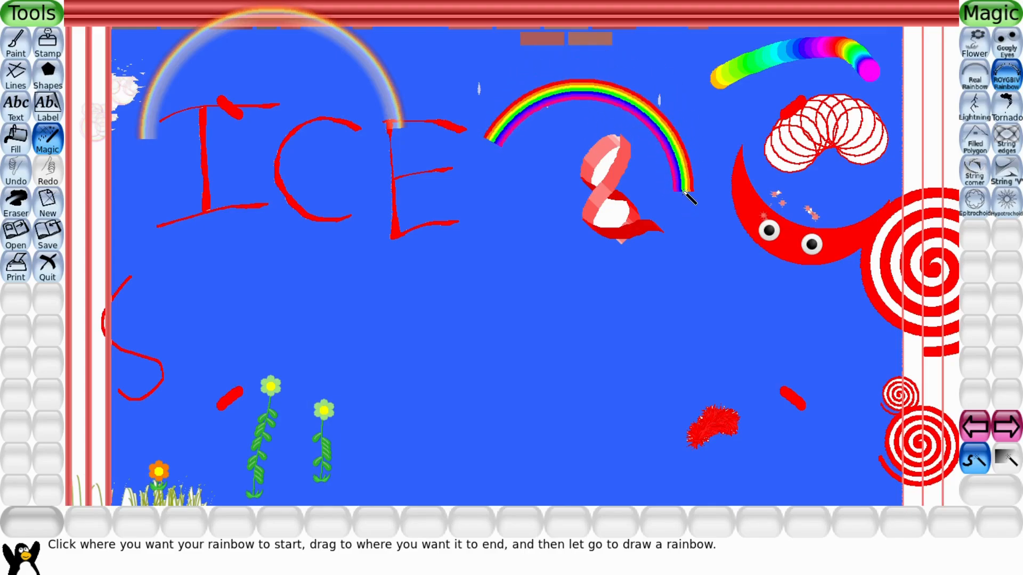
# Draw a lightning bolt down through the ICE letters with the Lightning effect.
pyautogui.click(975, 112)
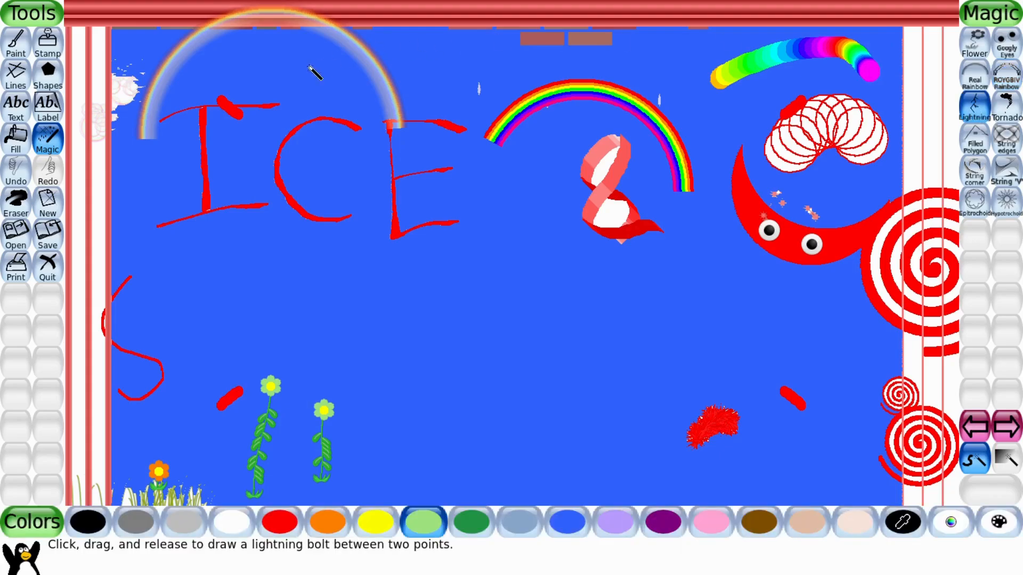
pyautogui.moveTo(271, 77); pyautogui.dragTo(240, 240)
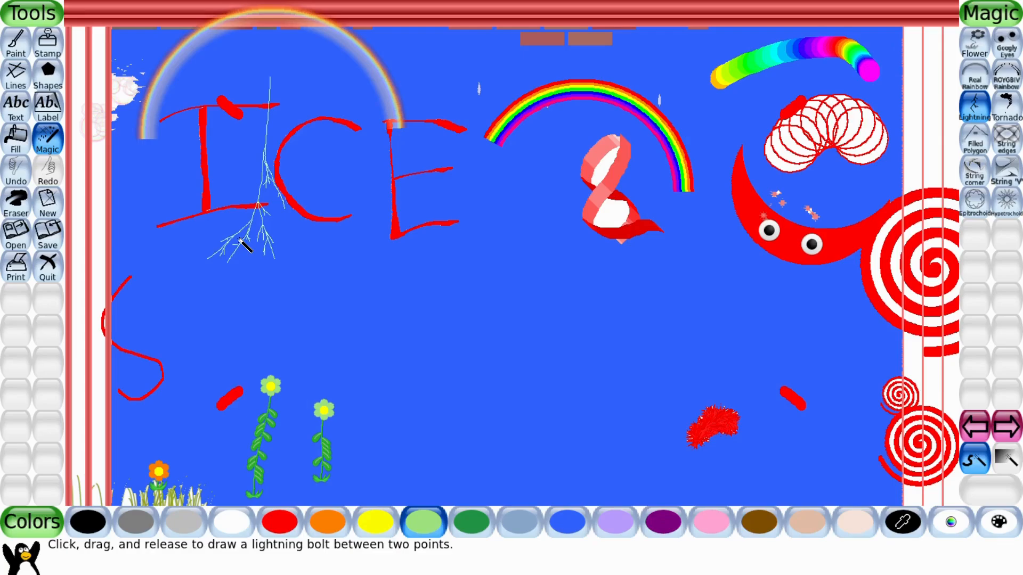
# Draw a tornado funnel below the crescent with the Tornado effect.
pyautogui.click(1008, 112)
pyautogui.moveTo(656, 336); pyautogui.dragTo(713, 215)
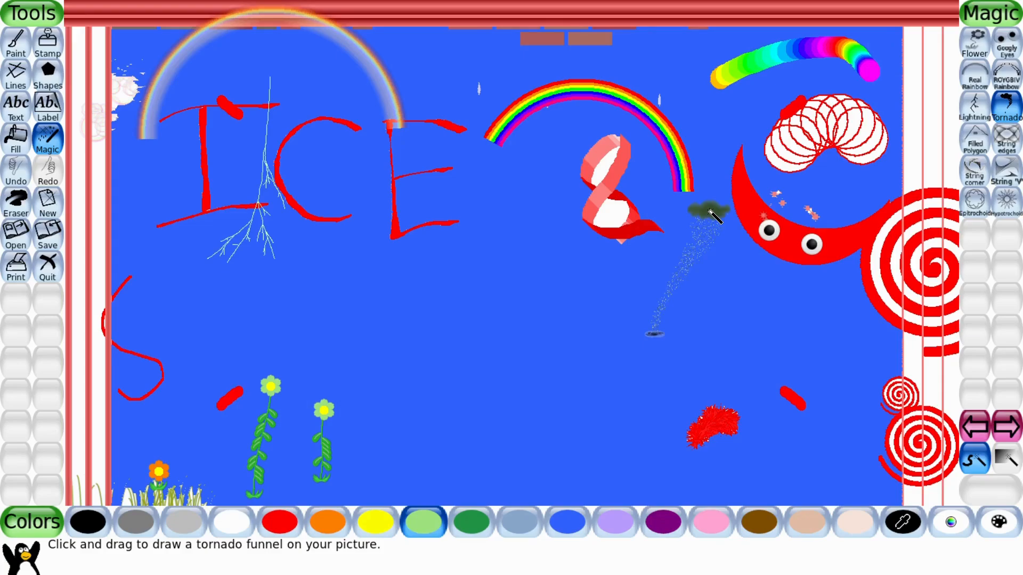
pyautogui.click(1015, 434)
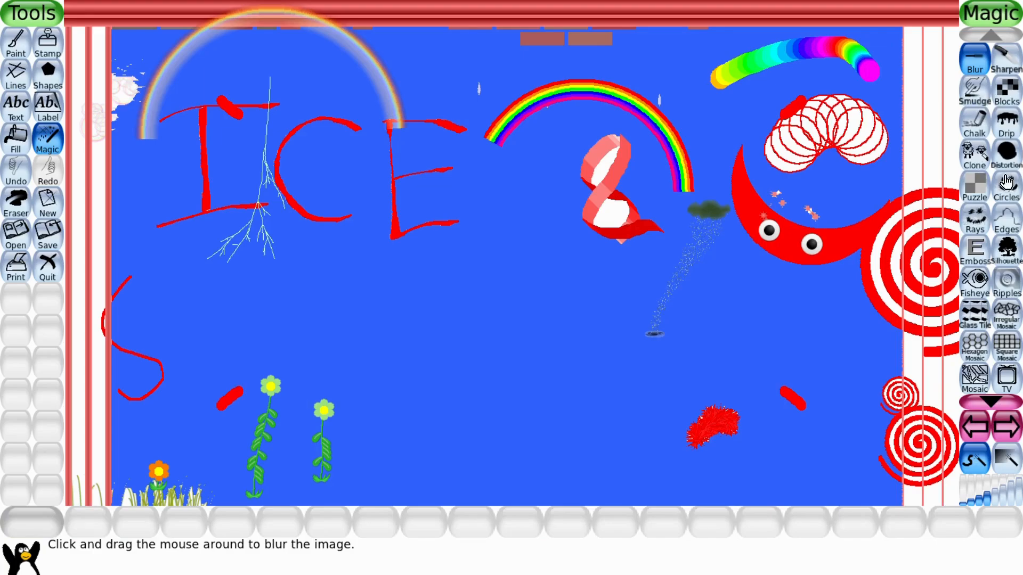
pyautogui.click(1006, 399)
pyautogui.click(1006, 399)
pyautogui.click(1006, 401)
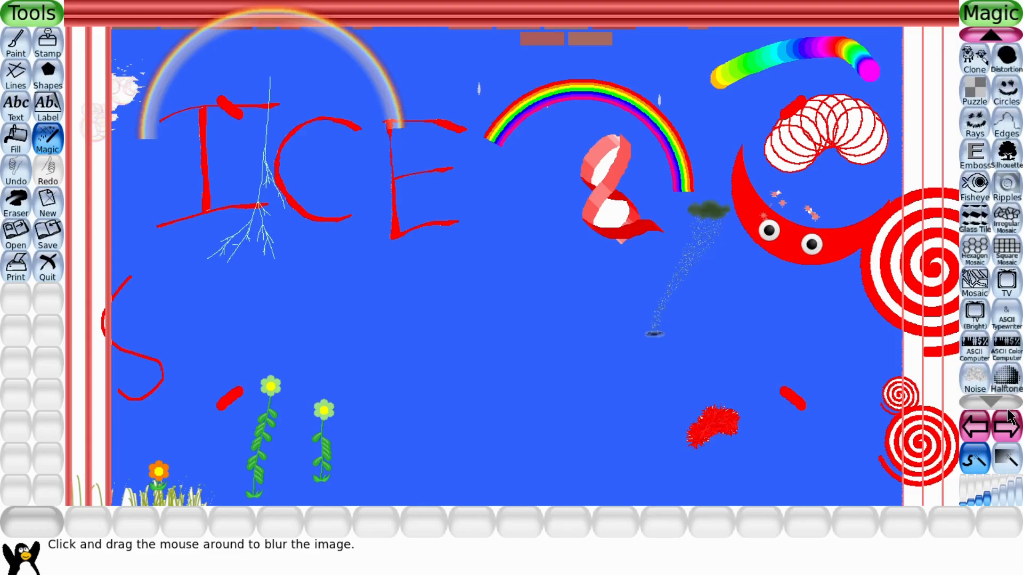
pyautogui.click(1007, 439)
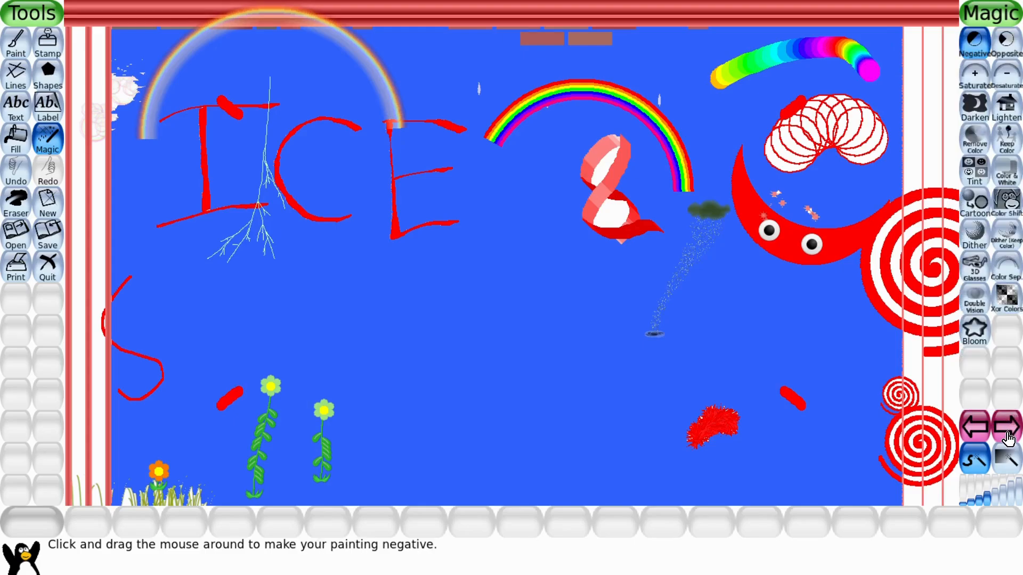
pyautogui.click(1008, 439)
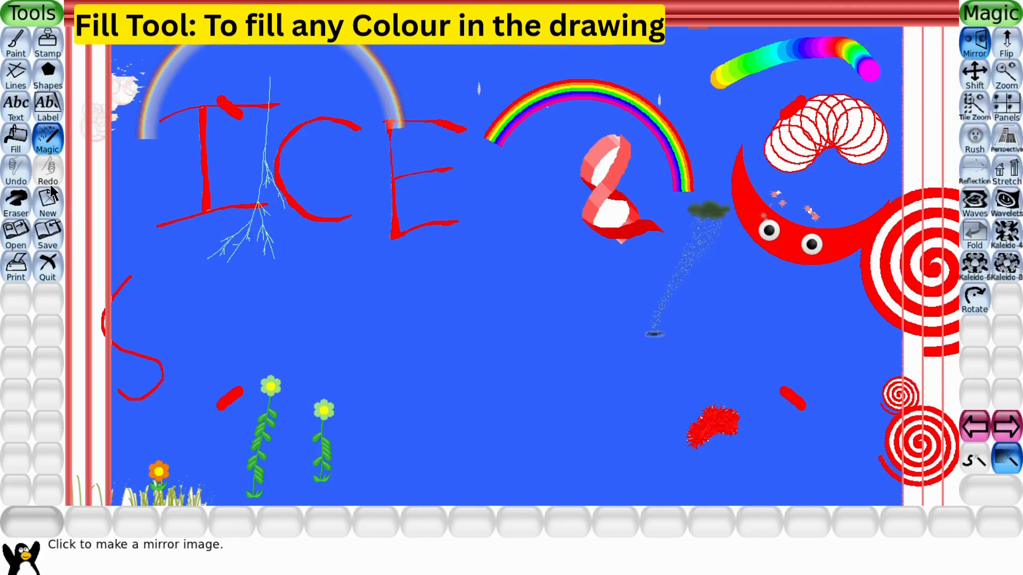
# Start a new blank white drawing without saving the current picture.
pyautogui.click(49, 205)
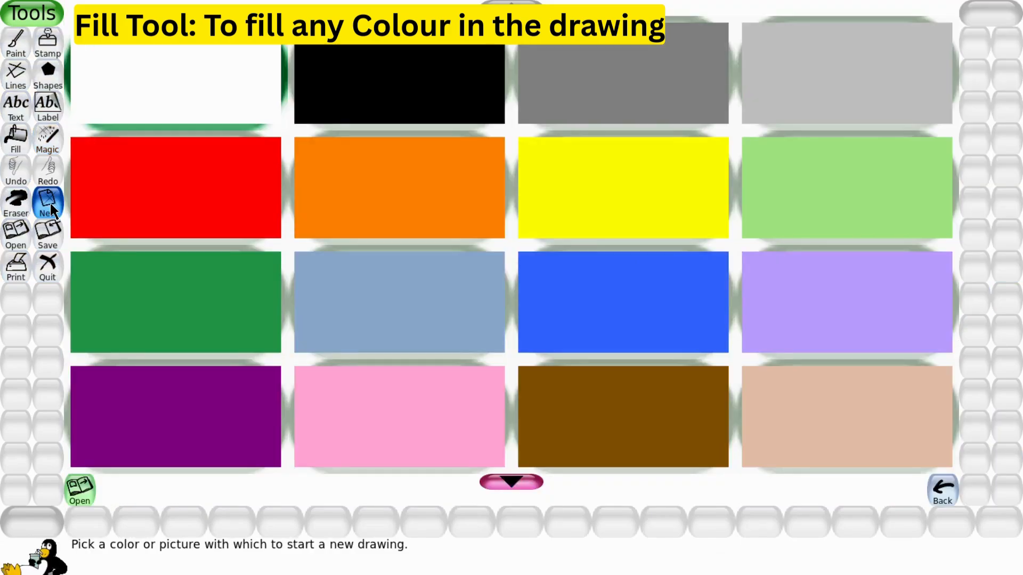
pyautogui.click(82, 500)
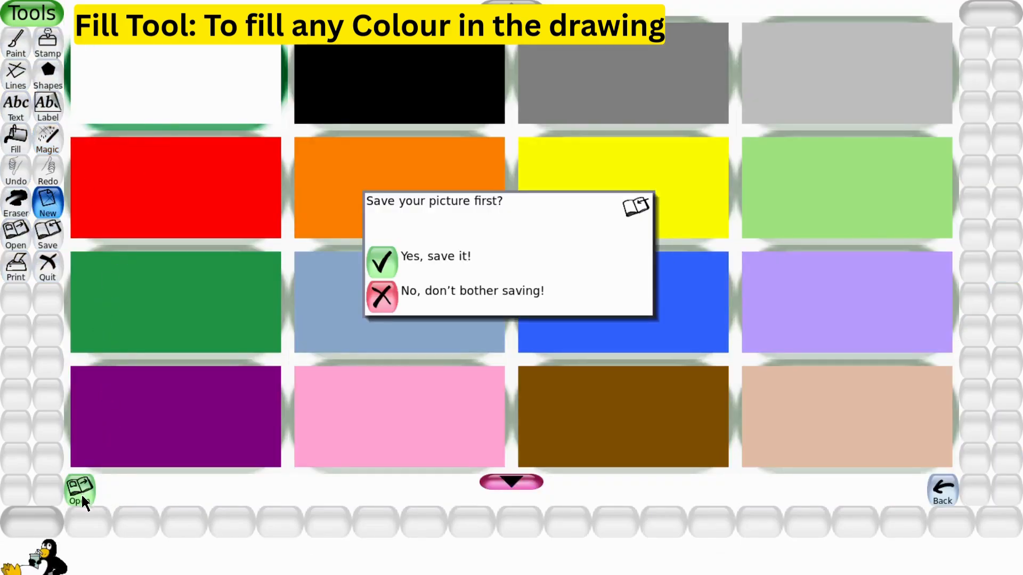
pyautogui.click(381, 298)
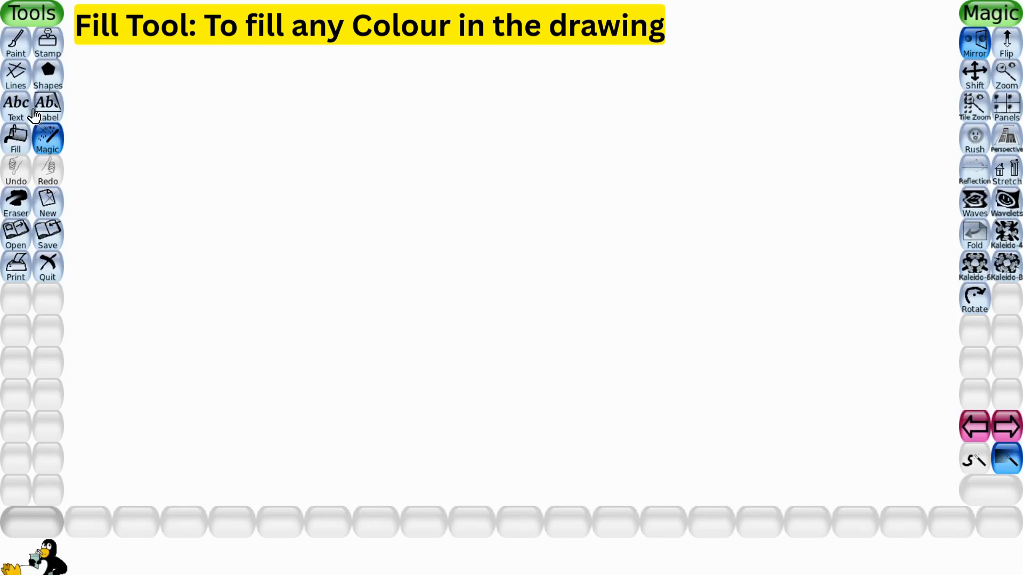
# Draw a large light green square outline on the left of the canvas with the Shapes tool.
pyautogui.click(55, 82)
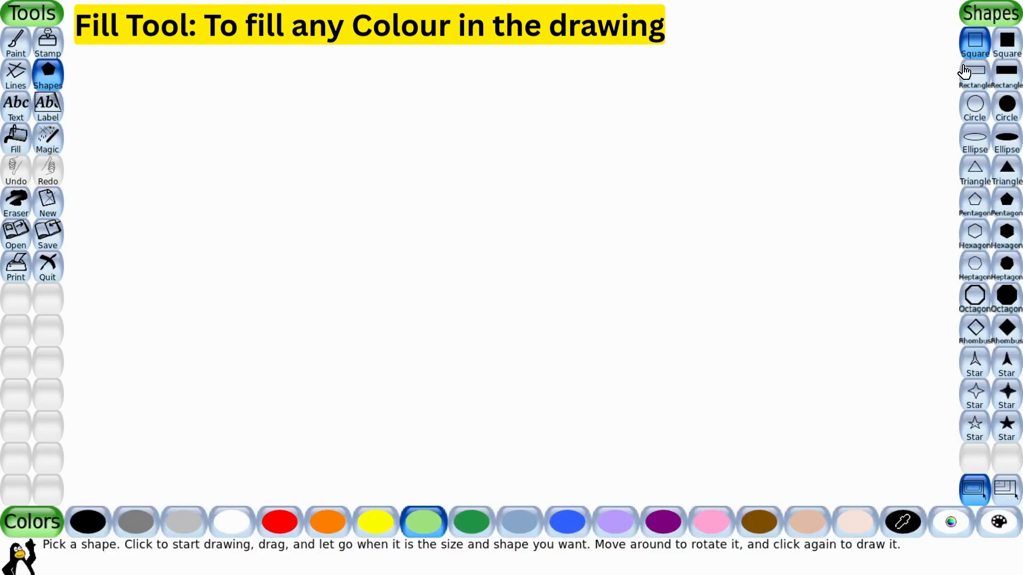
pyautogui.moveTo(328, 265)
pyautogui.mouseDown()
pyautogui.moveTo(409, 315)
pyautogui.moveTo(501, 265)
pyautogui.mouseUp()
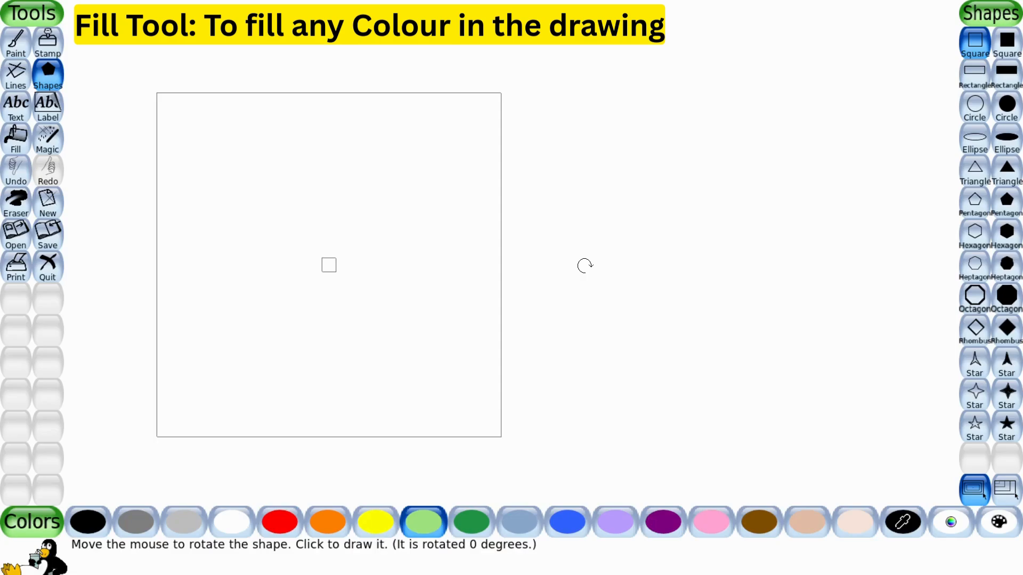
pyautogui.click(585, 266)
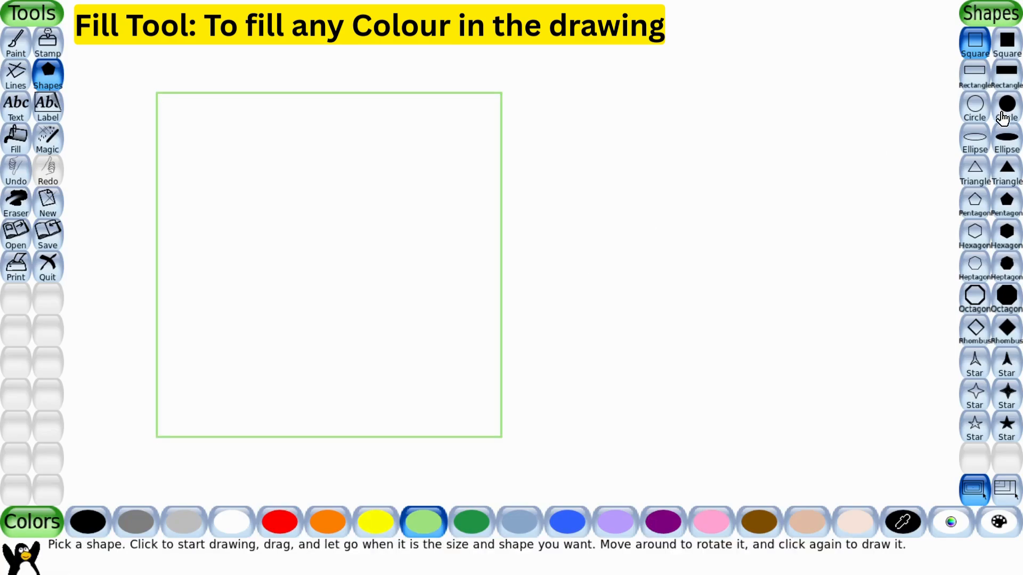
# Draw a purple circle outline in the upper right of the canvas.
pyautogui.click(974, 111)
pyautogui.click(672, 522)
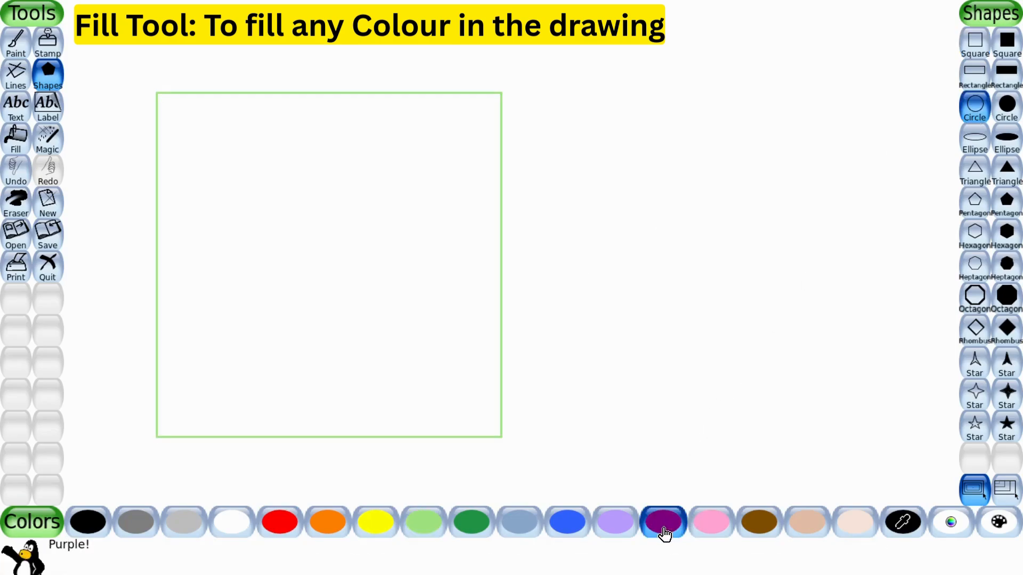
pyautogui.moveTo(655, 143); pyautogui.dragTo(749, 261)
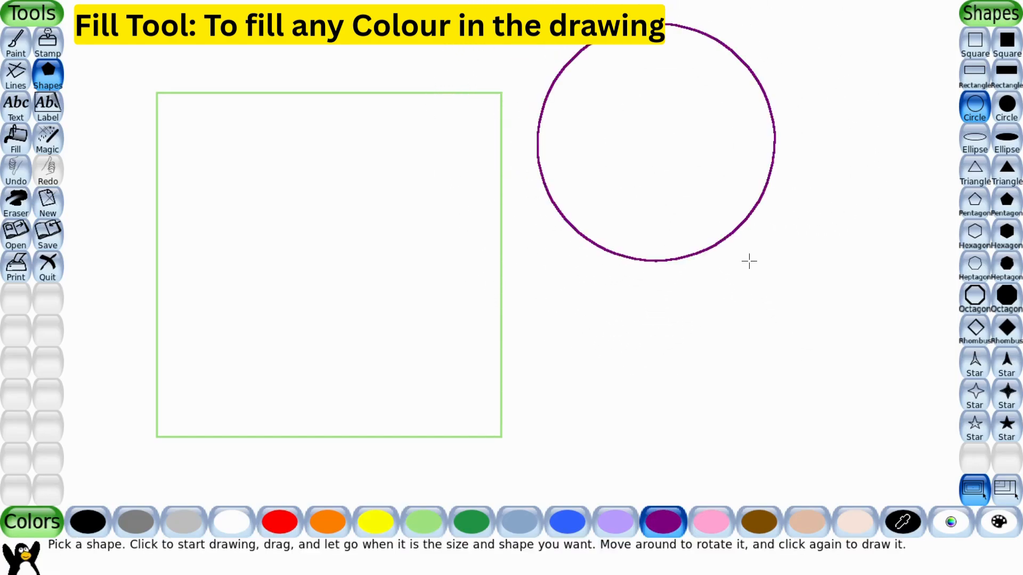
# Fill the circle with solid purple using the Fill tool.
pyautogui.click(21, 146)
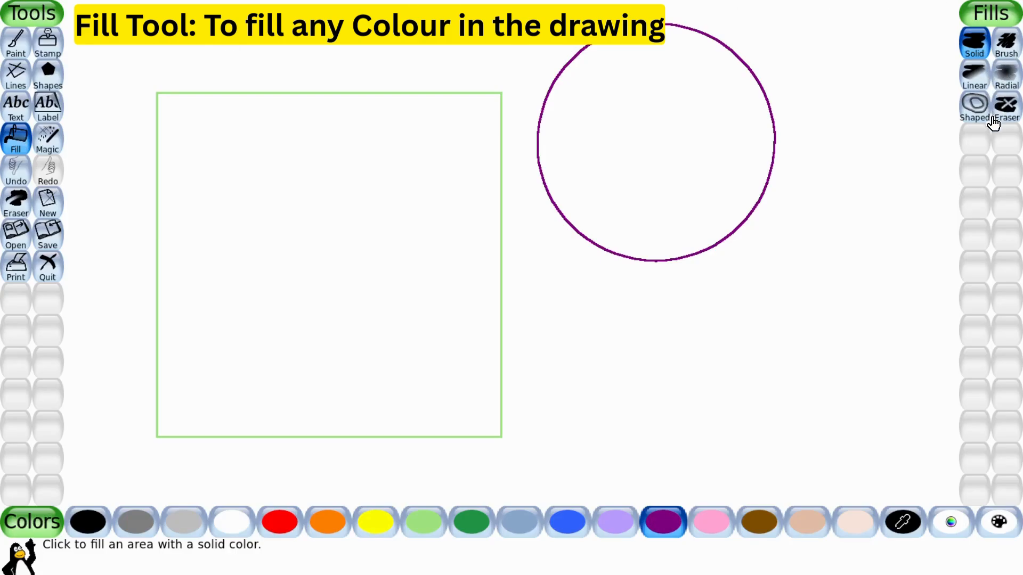
pyautogui.click(975, 50)
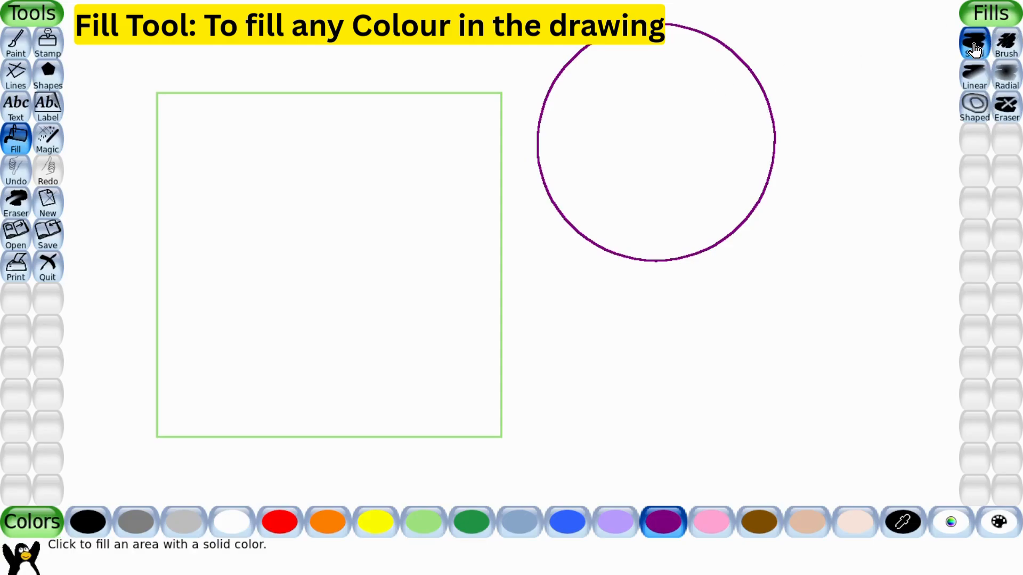
pyautogui.click(675, 116)
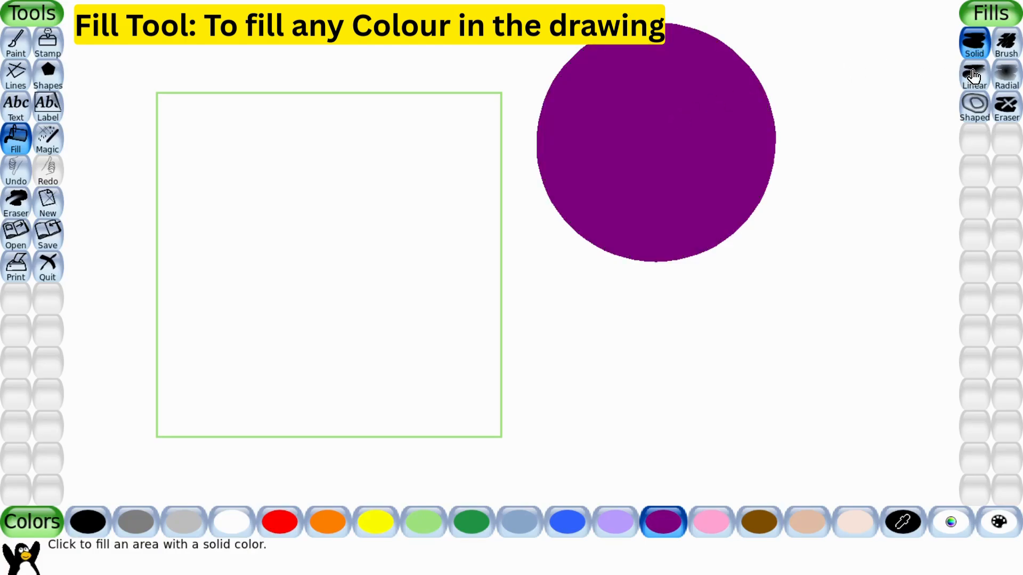
# Try a Brush fill stroke near the square's top-left corner and undo it.
pyautogui.click(1007, 54)
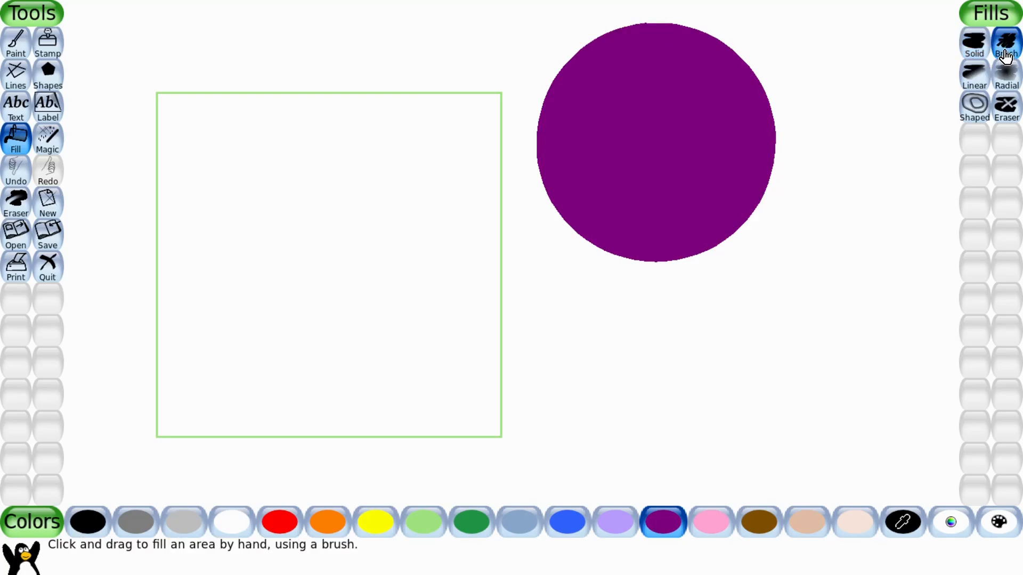
pyautogui.moveTo(154, 138); pyautogui.dragTo(230, 96)
pyautogui.hotkey('ctrl', 'z')
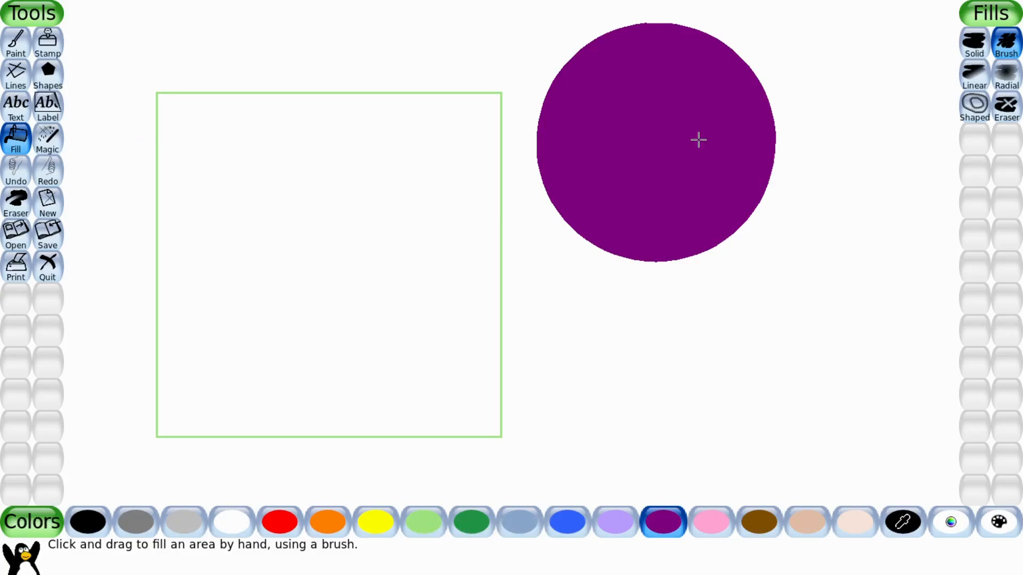
# Undo the circle's solid fill and brush purple fill across the circle's upper-left part instead.
pyautogui.click(13, 170)
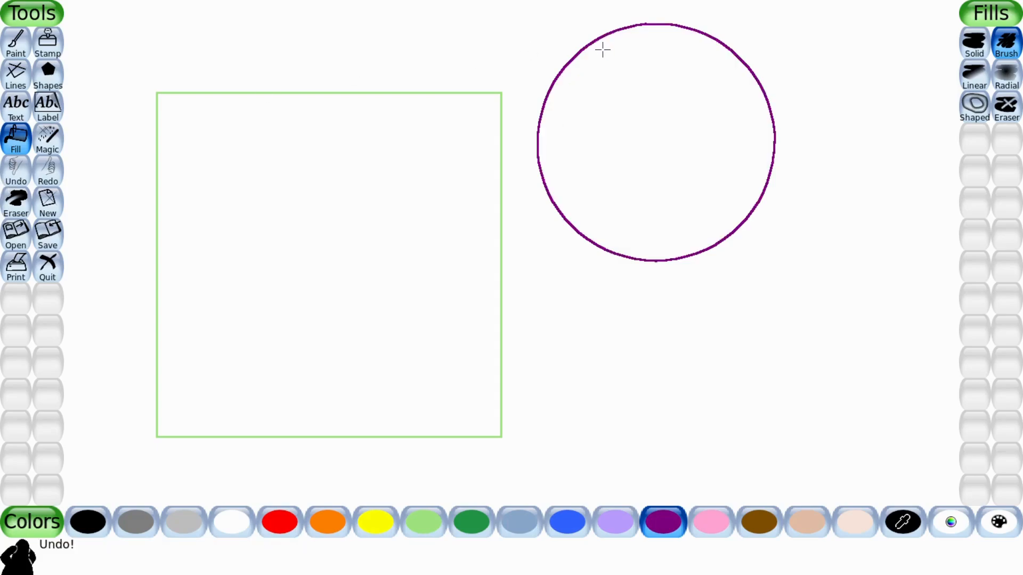
pyautogui.moveTo(602, 50)
pyautogui.mouseDown()
pyautogui.moveTo(634, 62)
pyautogui.moveTo(588, 94)
pyautogui.moveTo(596, 105)
pyautogui.moveTo(639, 82)
pyautogui.moveTo(640, 63)
pyautogui.moveTo(664, 45)
pyautogui.moveTo(608, 52)
pyautogui.moveTo(554, 121)
pyautogui.moveTo(580, 117)
pyautogui.mouseUp()
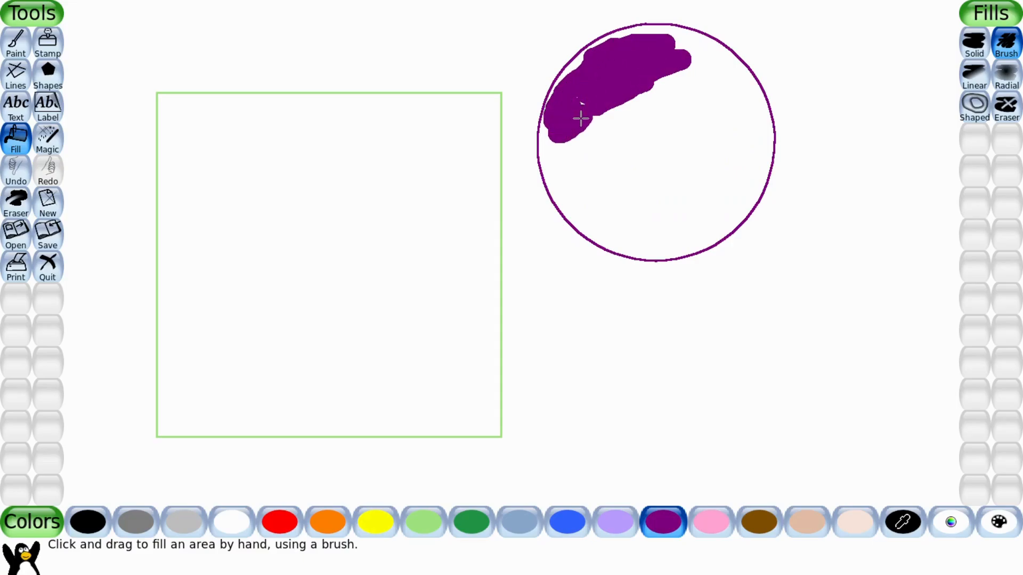
# Apply a purple Linear gradient fill inside the square.
pyautogui.click(986, 84)
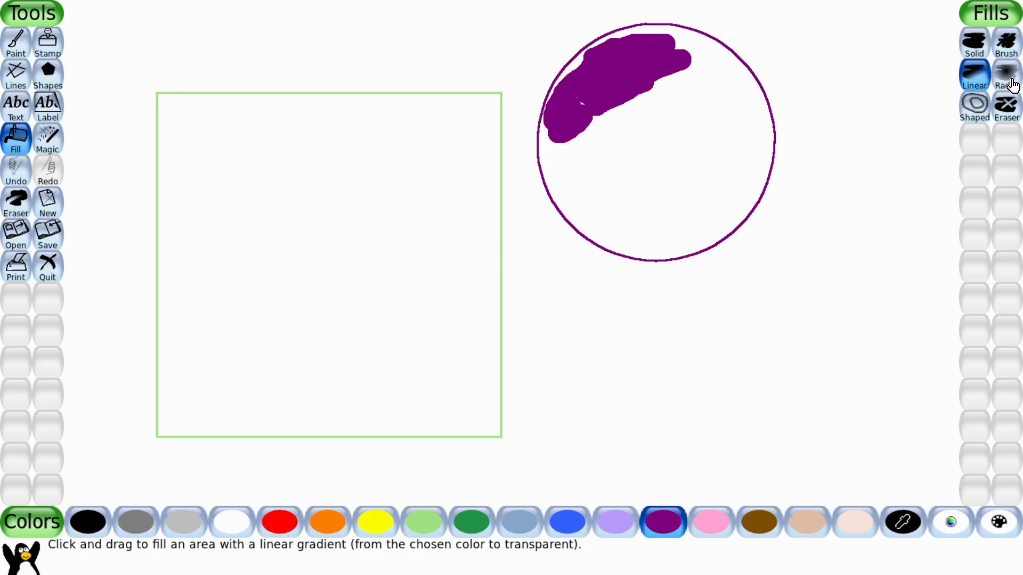
pyautogui.click(343, 198)
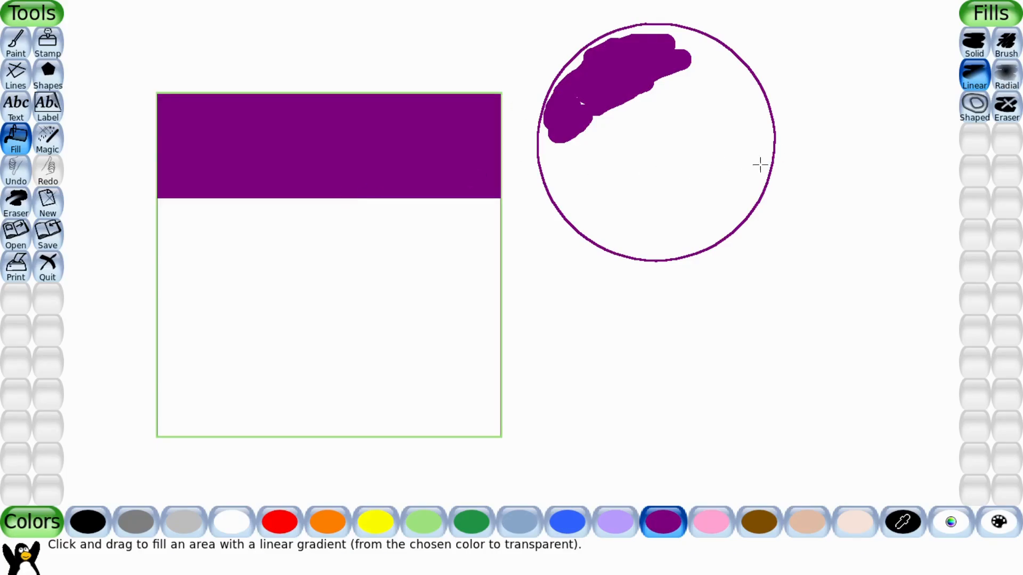
# Apply a purple Radial gradient fill in the lower part of the square.
pyautogui.click(1006, 75)
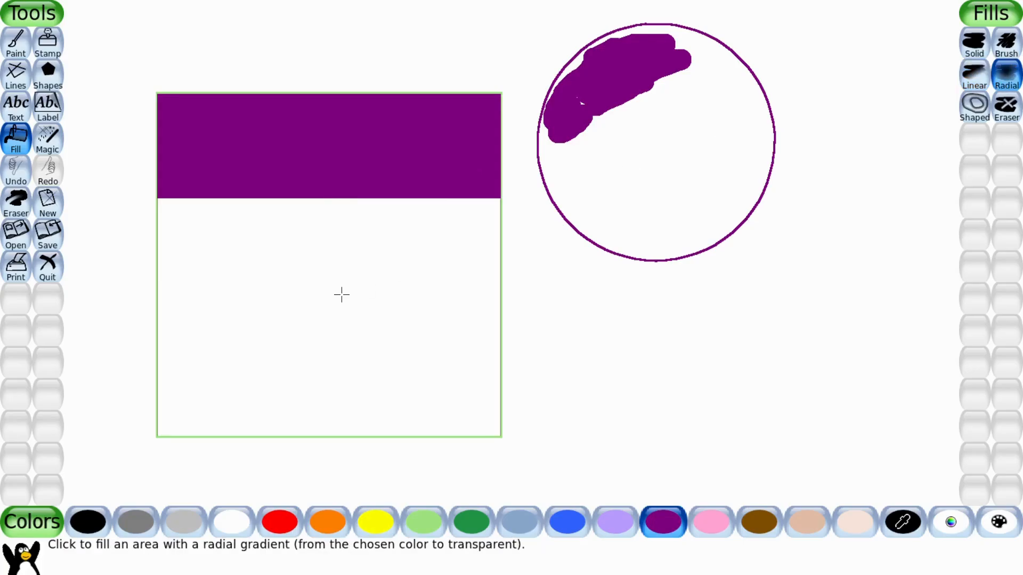
pyautogui.click(341, 295)
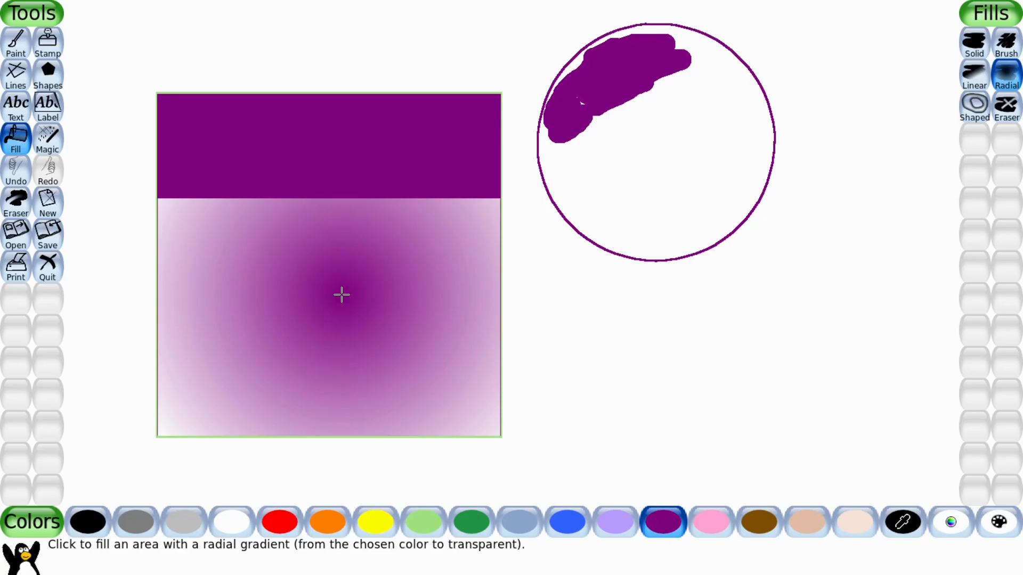
# Apply a purple Shaped gradient fill inside the circle.
pyautogui.click(975, 118)
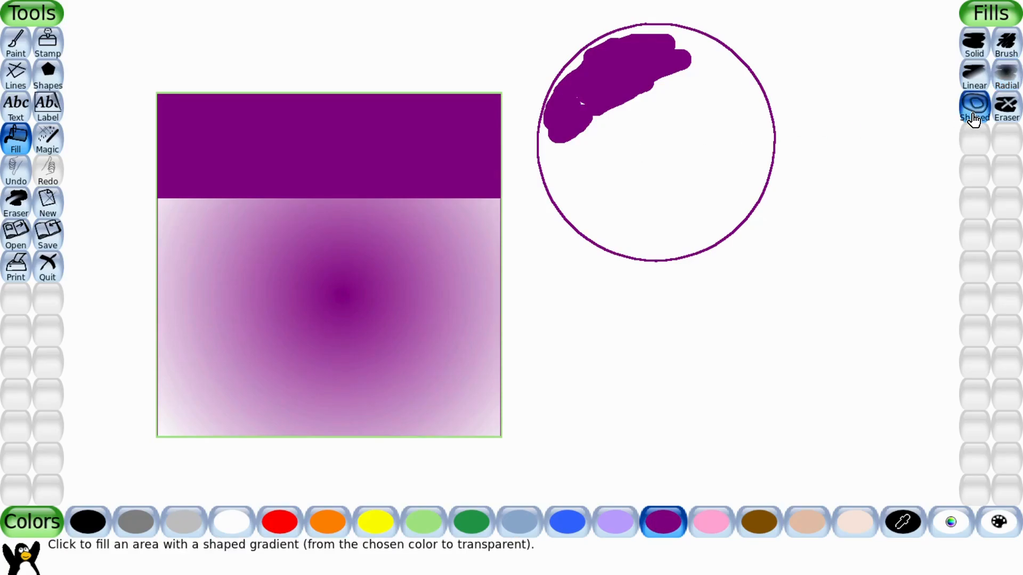
pyautogui.click(658, 155)
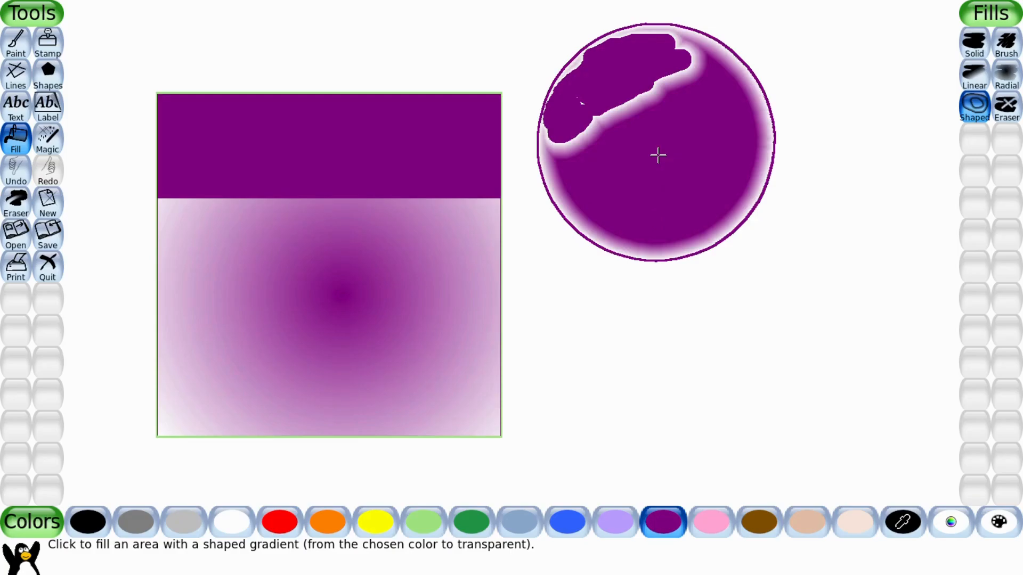
# Erase the circle's gradient fill with the Eraser fill.
pyautogui.click(1005, 109)
pyautogui.click(658, 139)
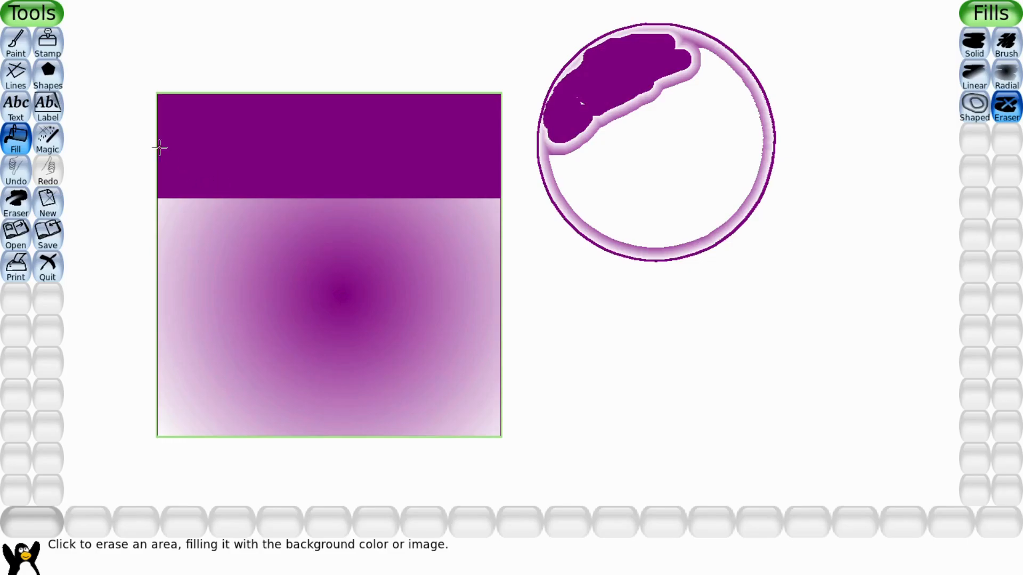
# Quit the program, confirming the exit.
pyautogui.click(47, 277)
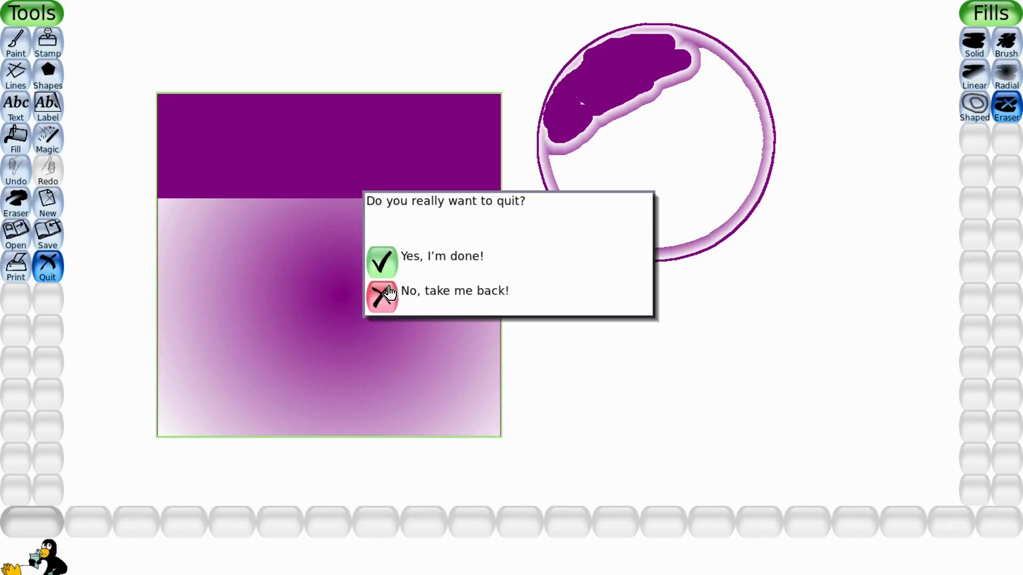
pyautogui.click(388, 260)
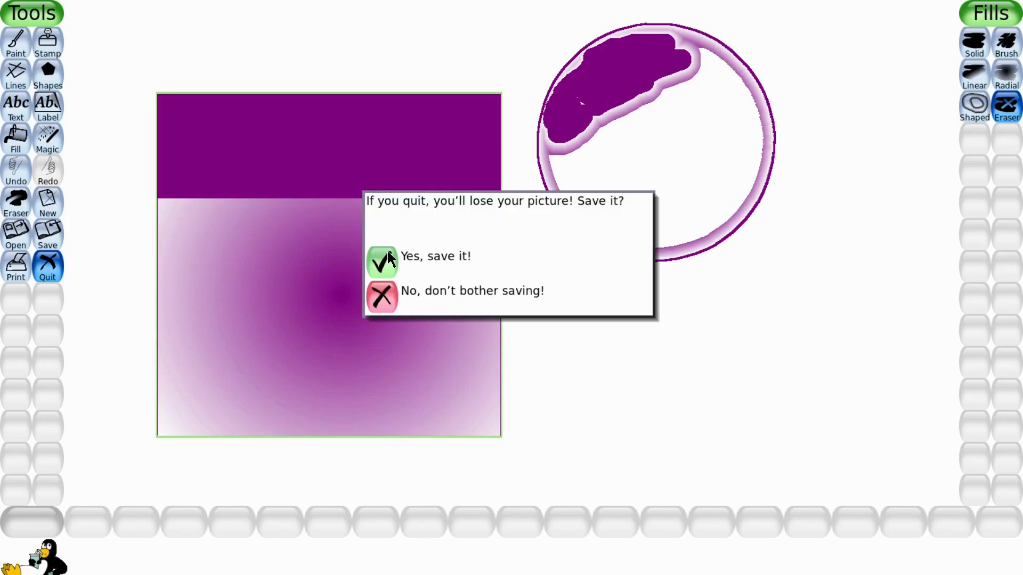